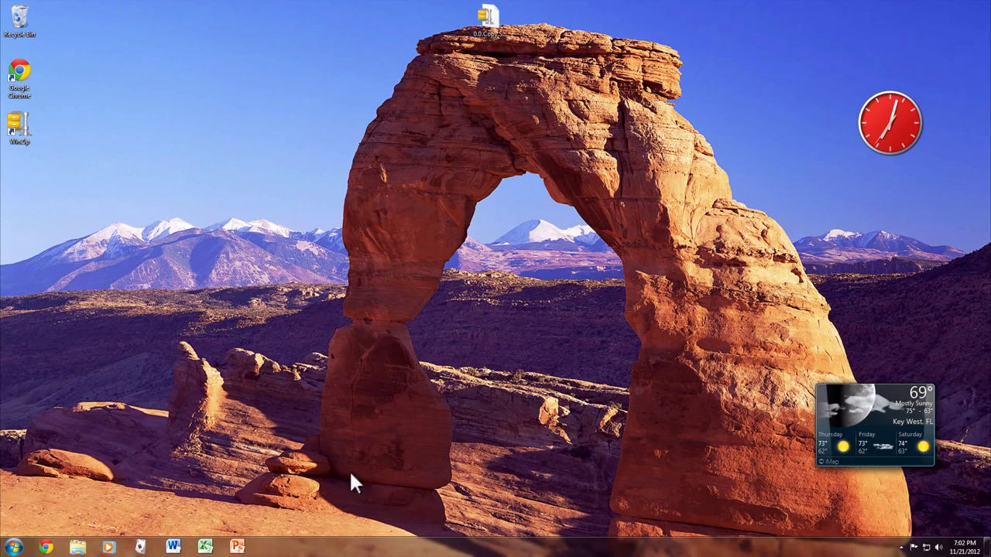
Step: Launch Microsoft Word 2010 from the taskbar after browsing the Start menu's Microsoft Office group
click(11, 547)
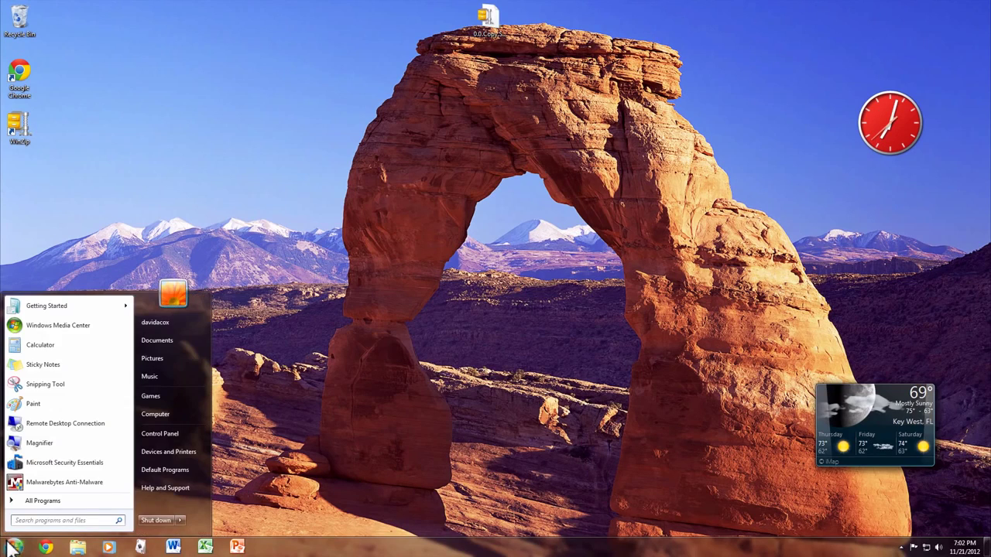
click(54, 502)
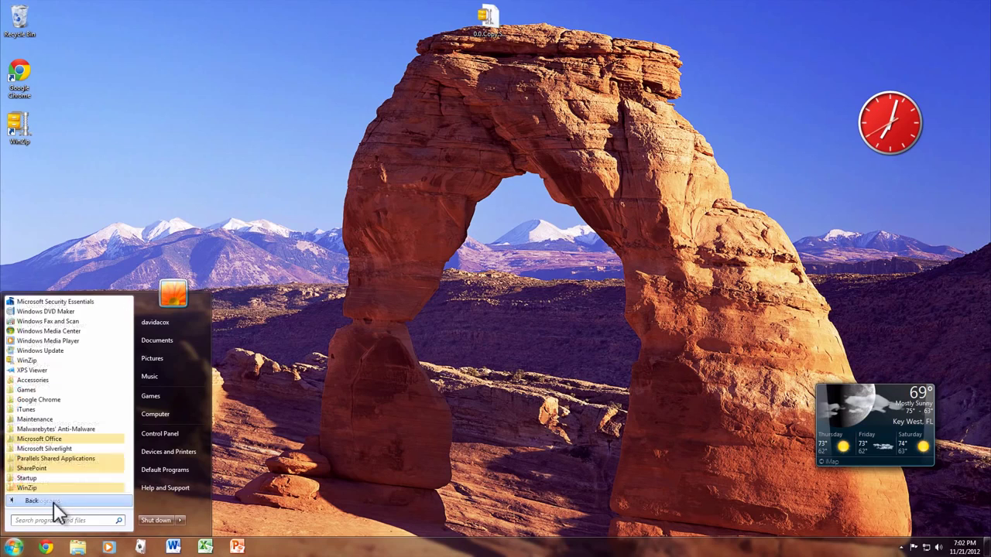
click(71, 438)
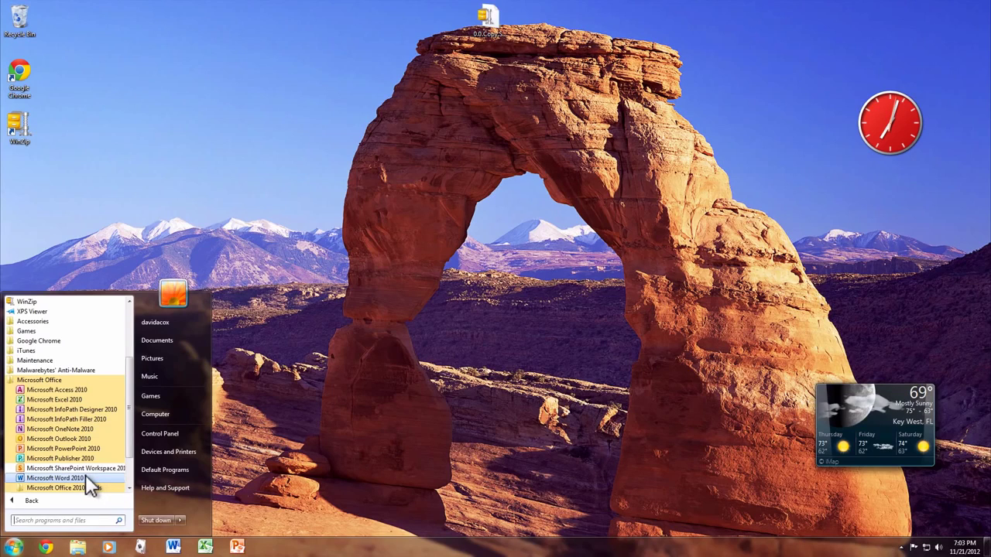
right_click(85, 475)
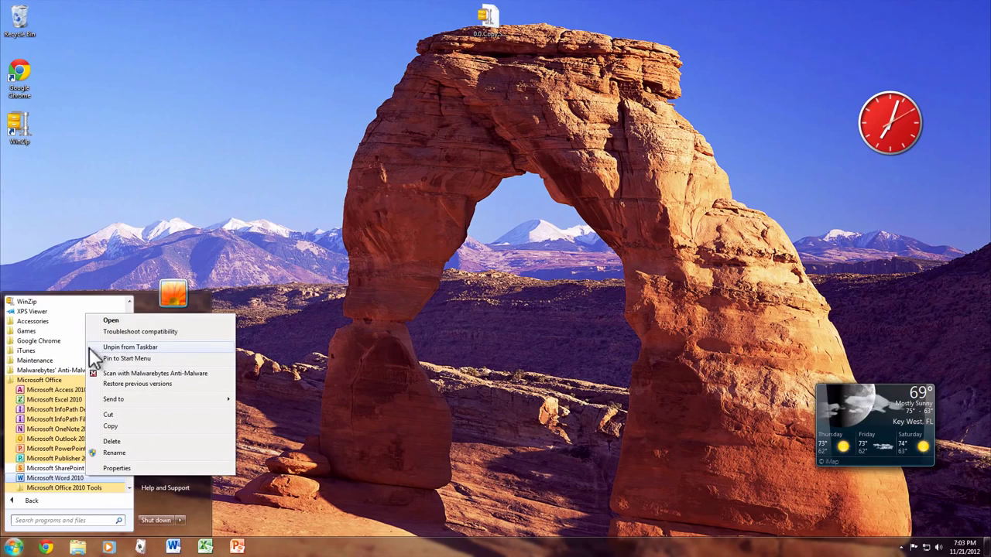
click(347, 340)
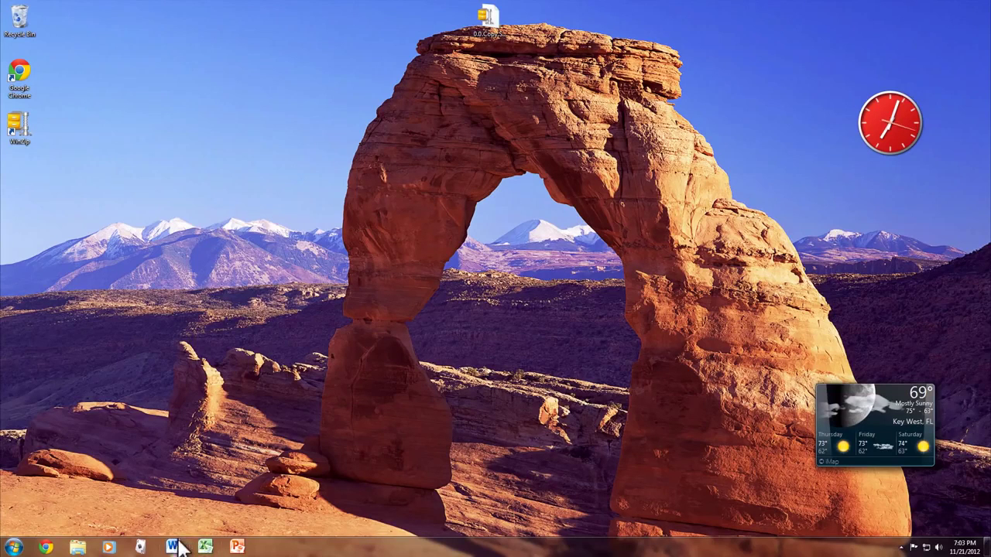
click(172, 546)
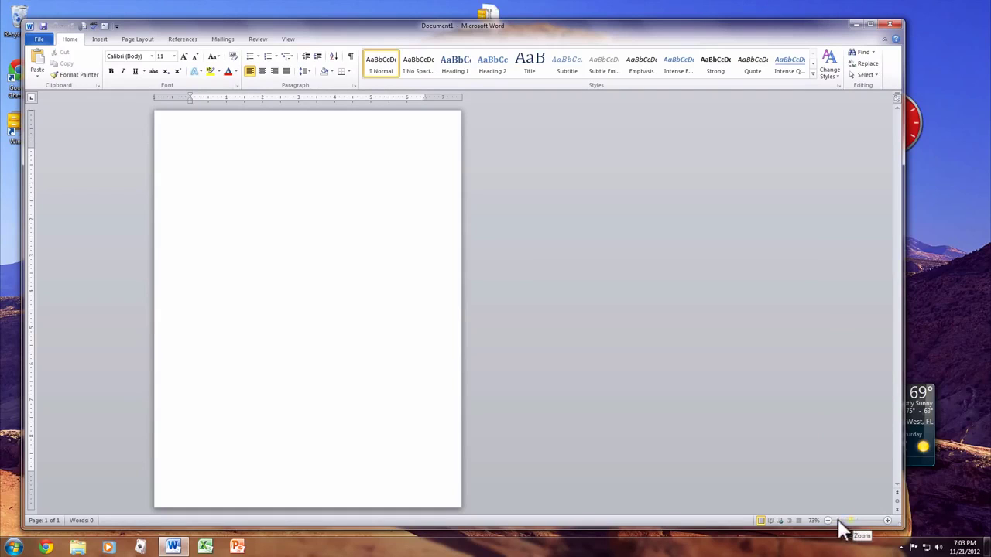
Step: Zoom the page view in step by step from 80% up to 130%
click(888, 521)
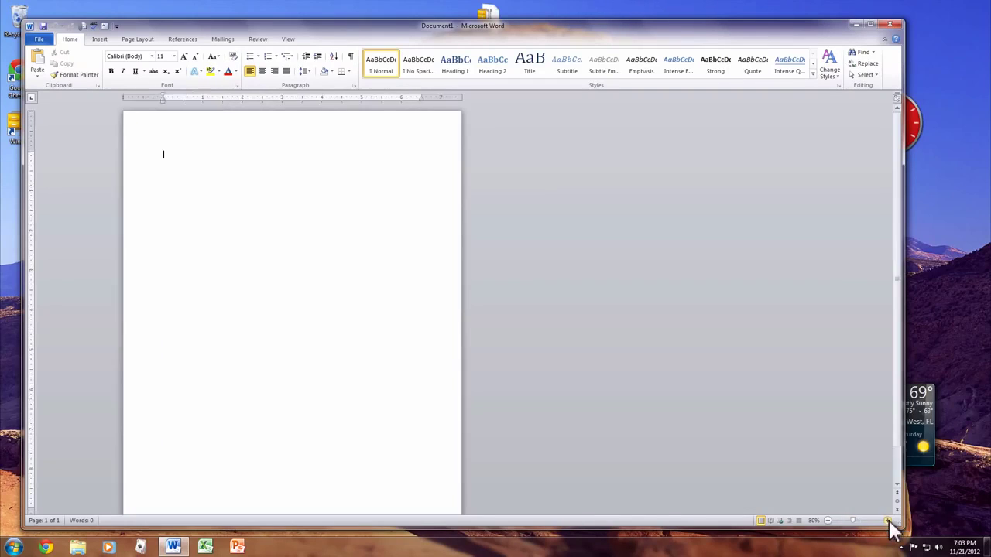
click(887, 521)
click(888, 521)
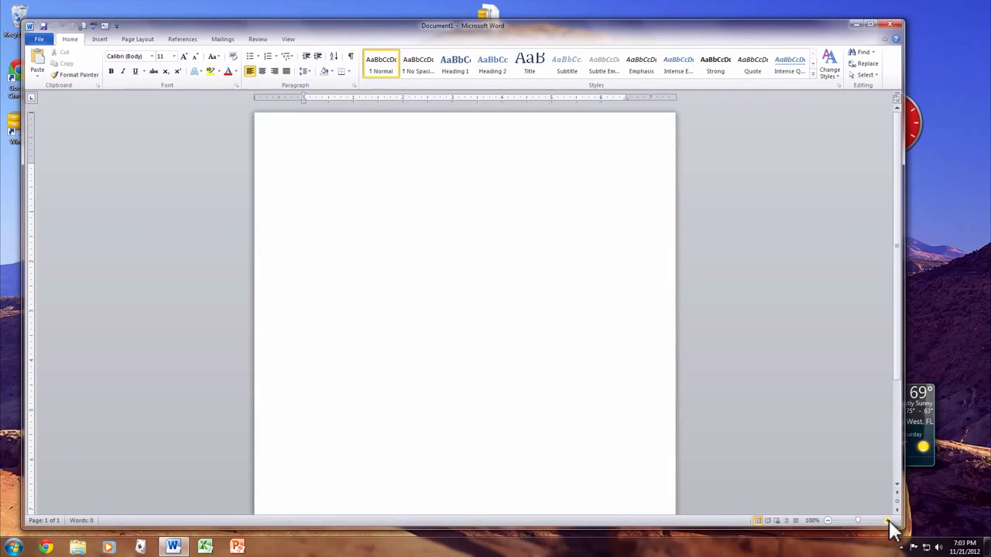
click(888, 521)
click(888, 521)
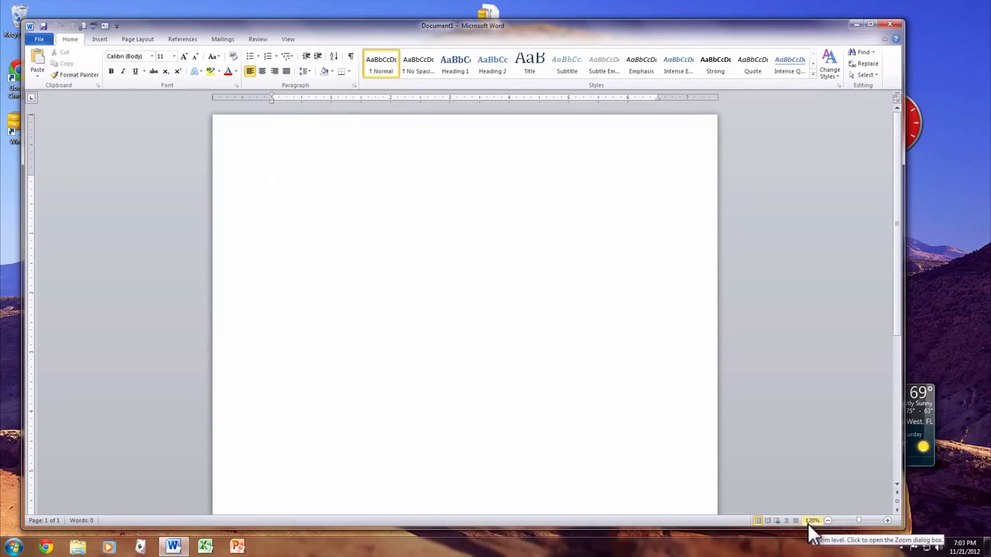
click(887, 521)
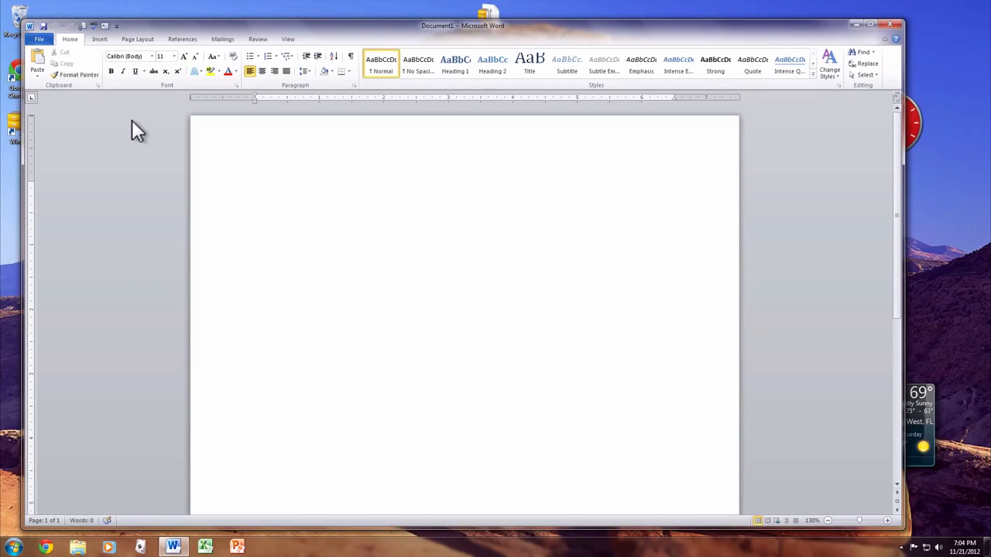
Step: Open the File backstage view and check Recent, ending on the New templates page
click(39, 41)
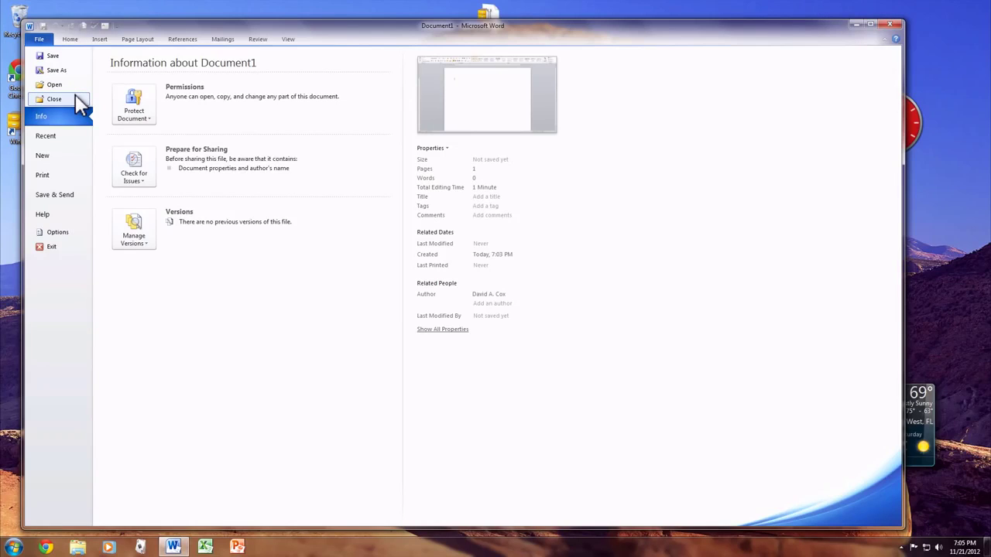
click(60, 136)
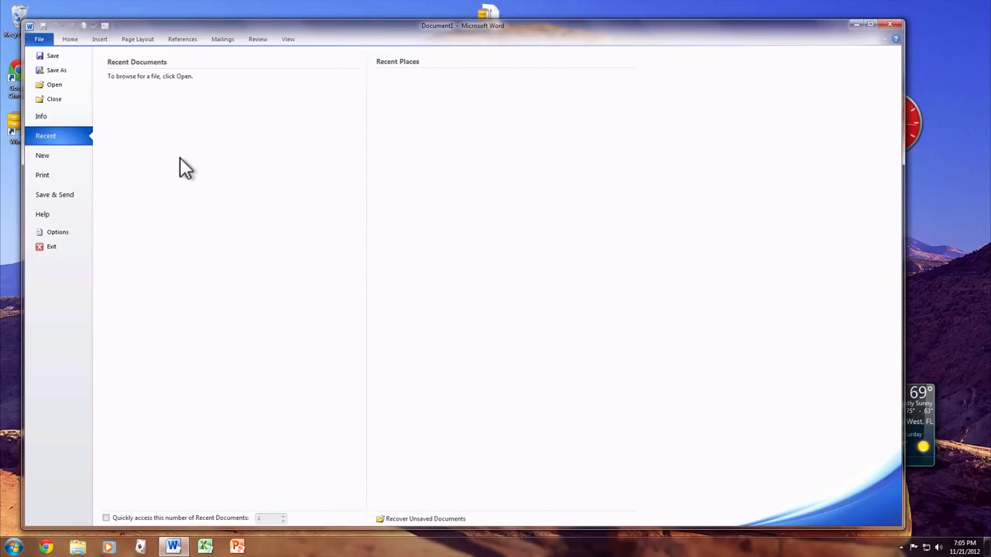
click(65, 163)
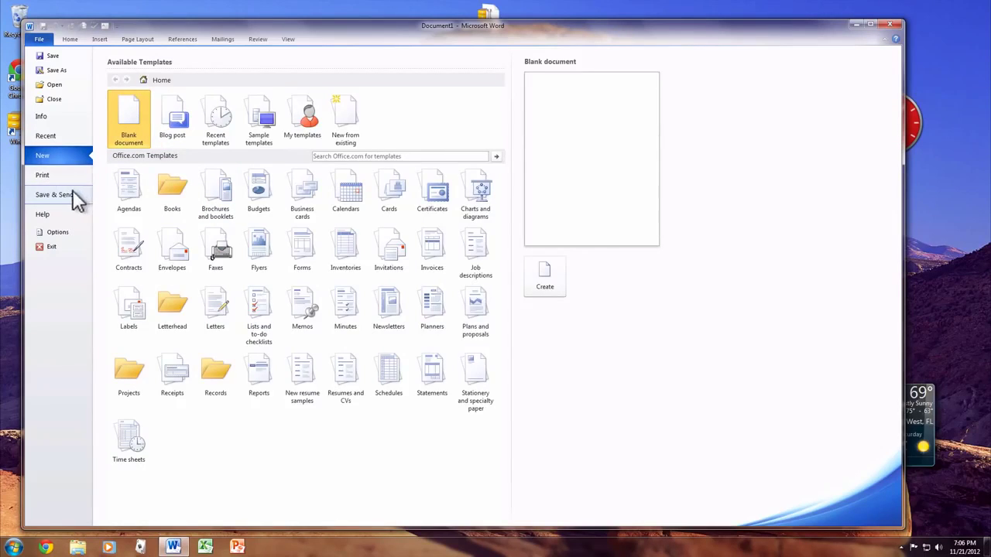
Step: Show the Save & Send options in the File backstage view
click(72, 191)
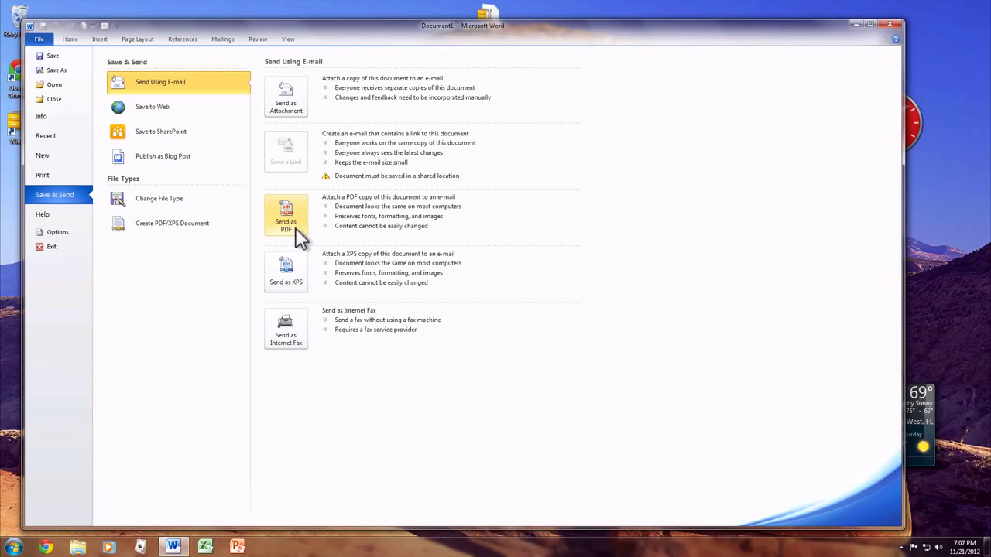
Step: Pick Send as PDF, then open Word Options on its General page
click(288, 218)
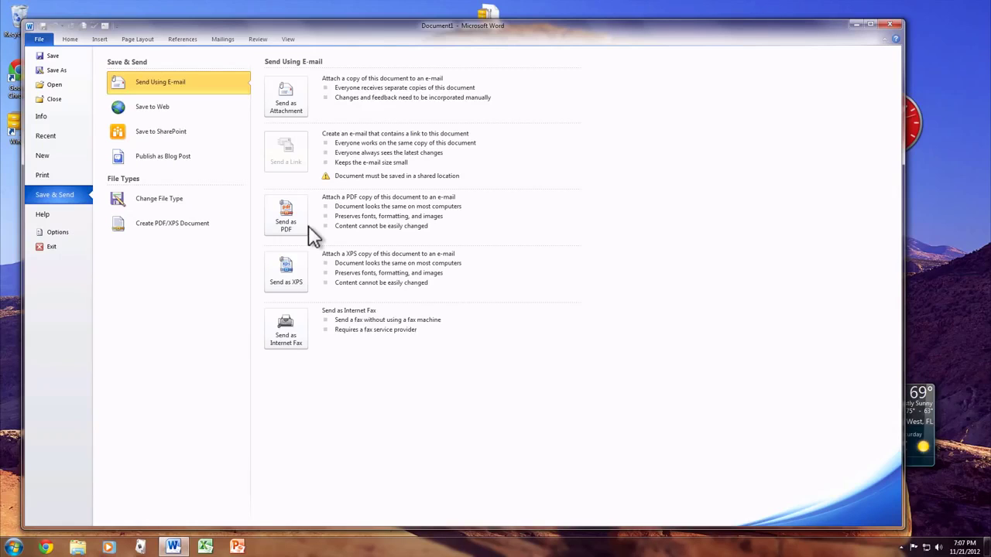
click(71, 230)
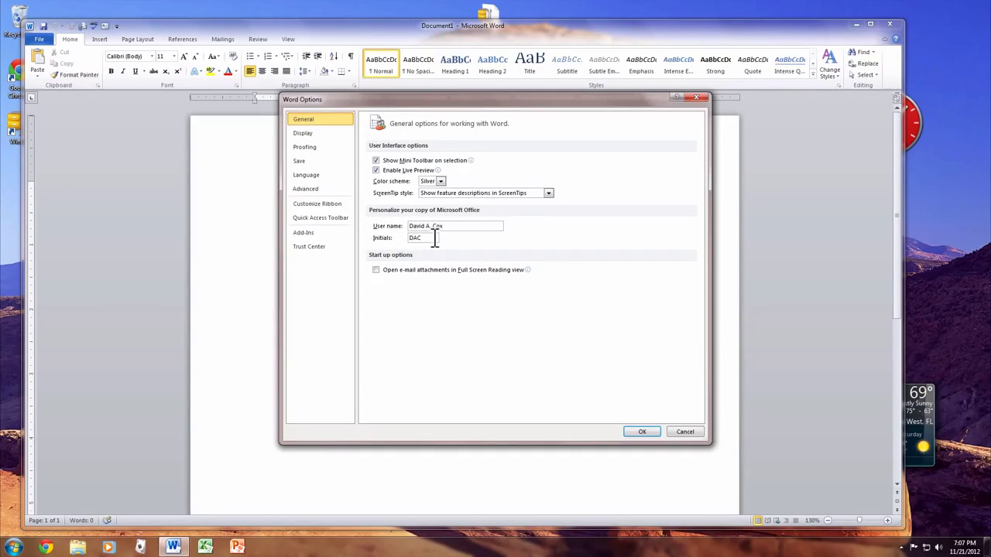
Step: Show the Save settings, with Word Document (*.docx) format and AutoRecover every 5 minutes
click(316, 161)
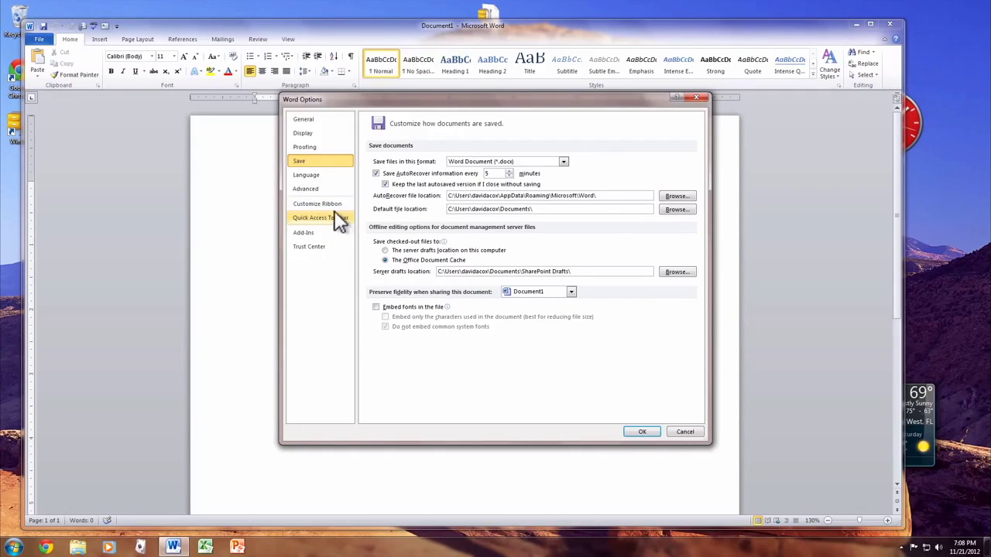
Step: Remove Draw Text Box, Spelling & Grammar and E-mail from the Quick Access Toolbar list
click(295, 220)
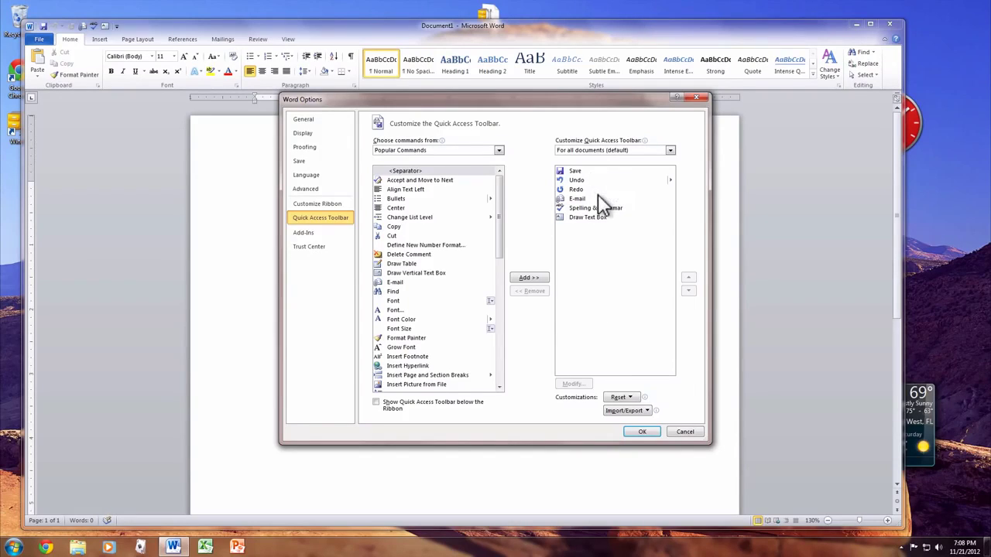
click(610, 217)
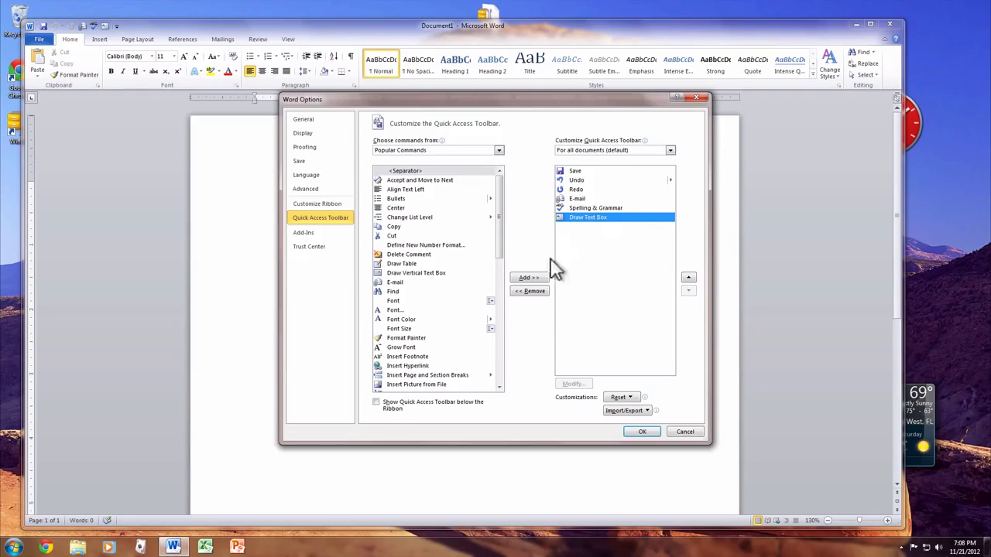
click(530, 290)
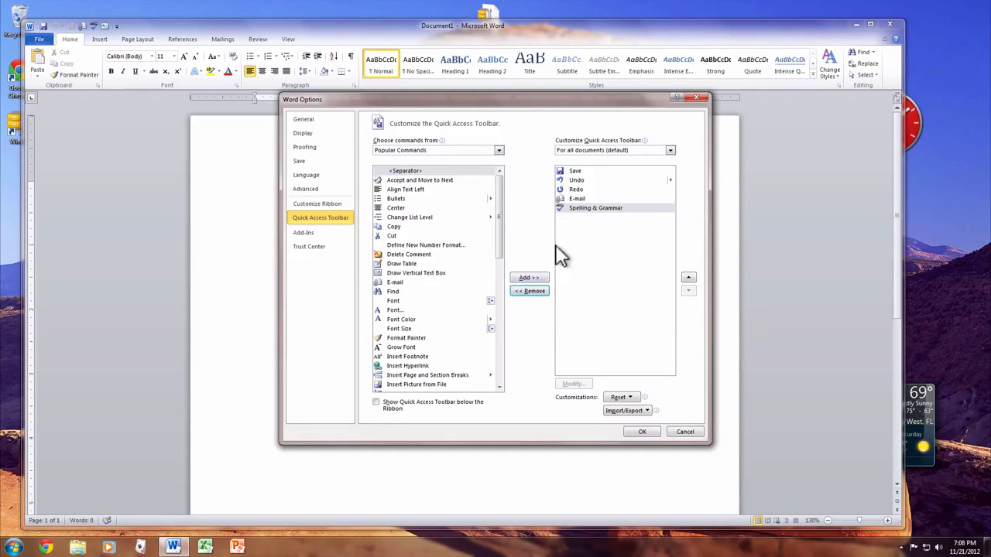
click(518, 292)
click(519, 292)
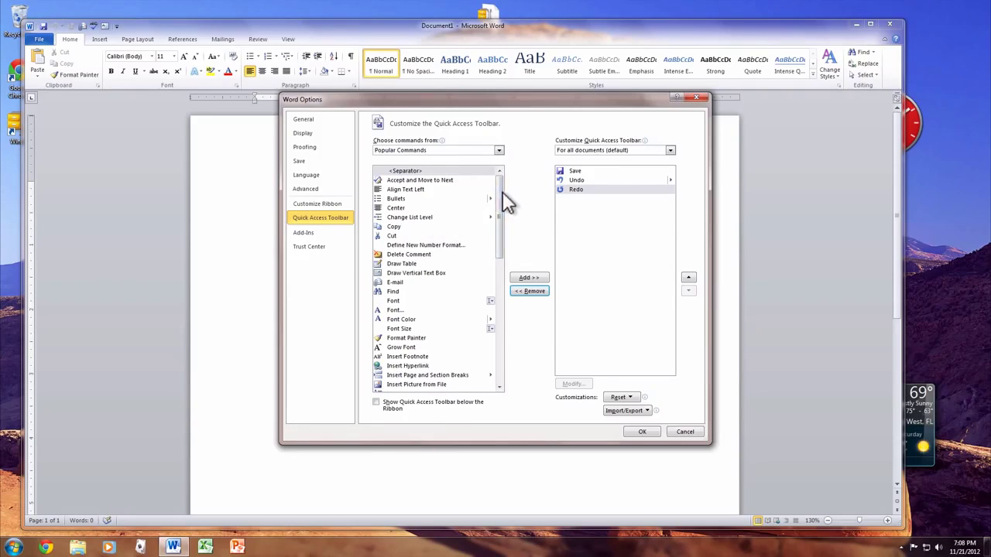
drag(500, 198, 498, 318)
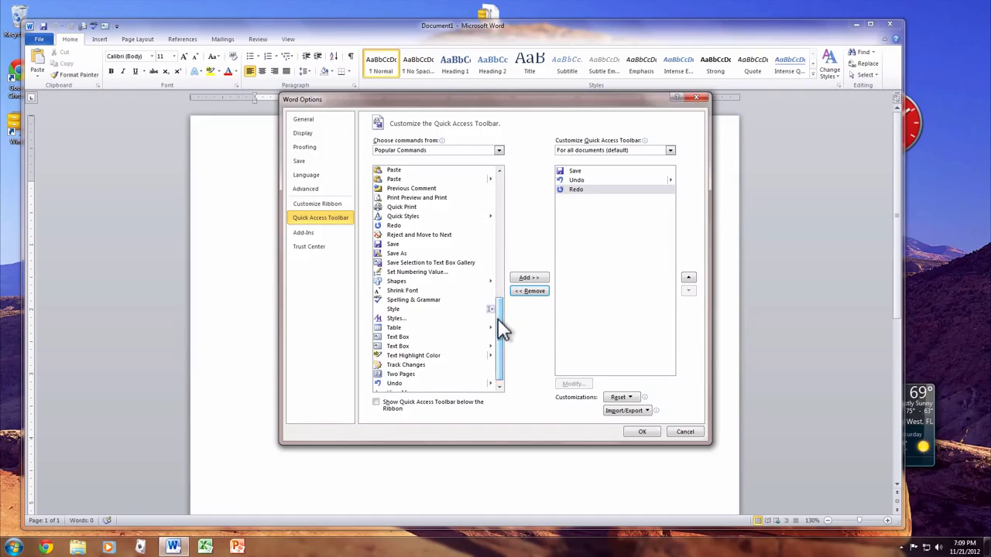
Step: Add Spelling & Grammar and Text Box to the Quick Access Toolbar and apply with OK
click(432, 301)
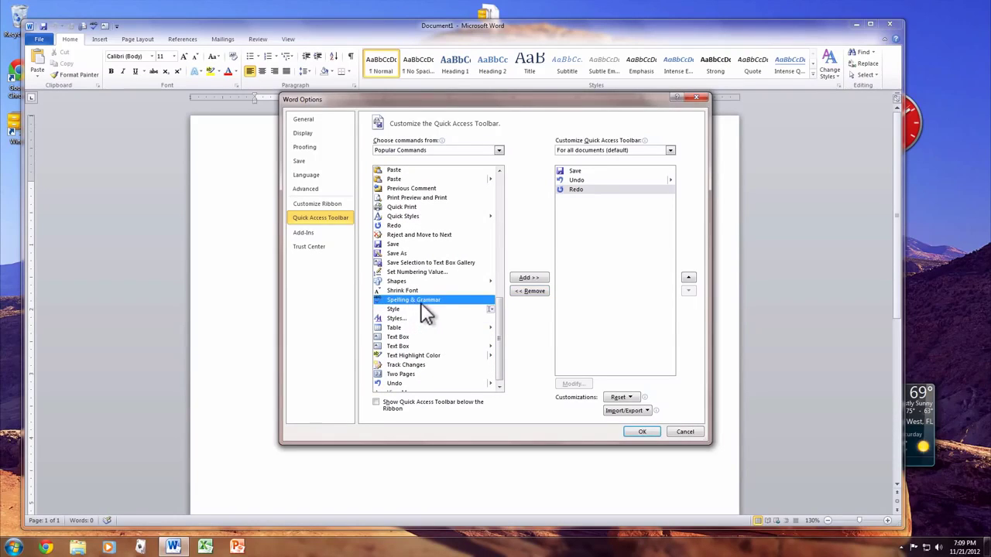
click(532, 280)
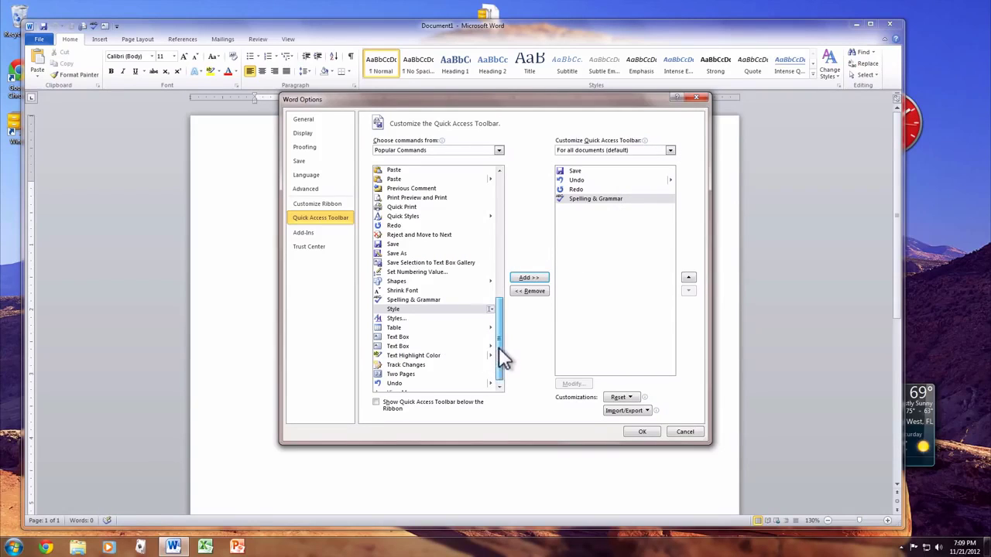
scroll(504, 354, down, 1)
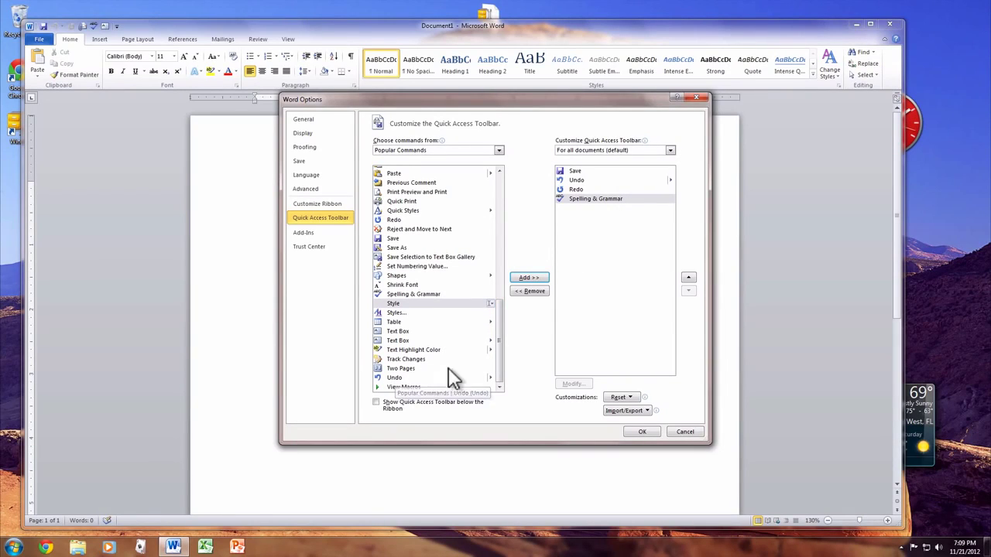
click(412, 333)
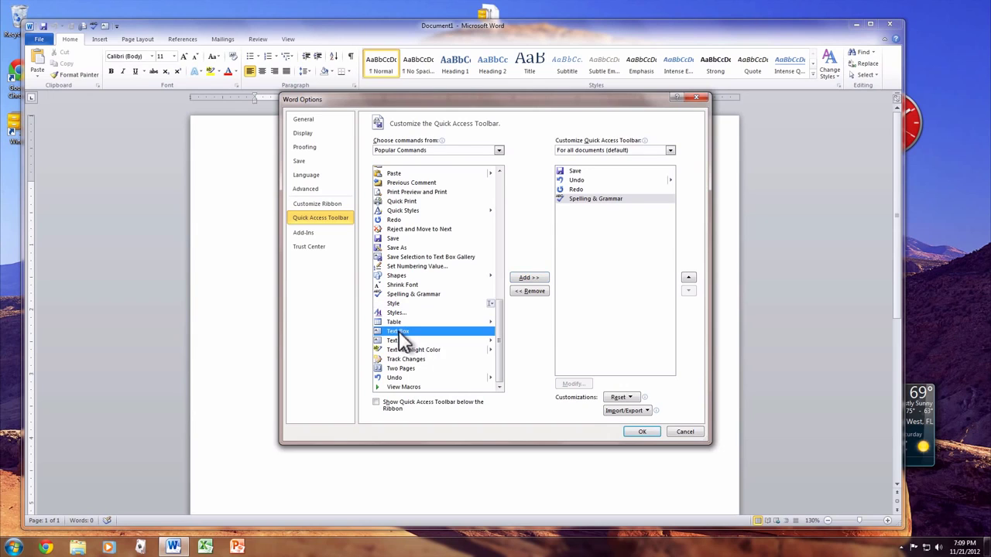
click(531, 279)
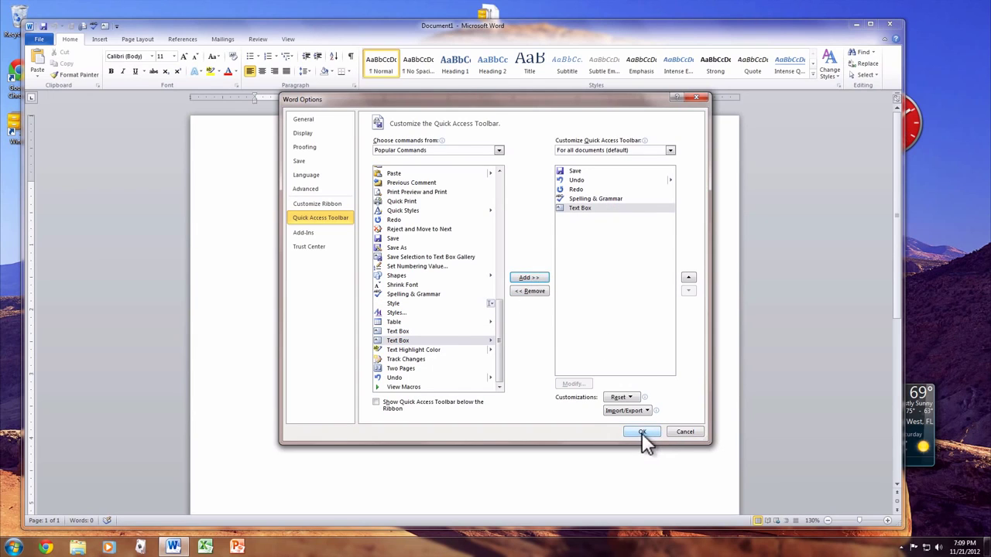
click(642, 433)
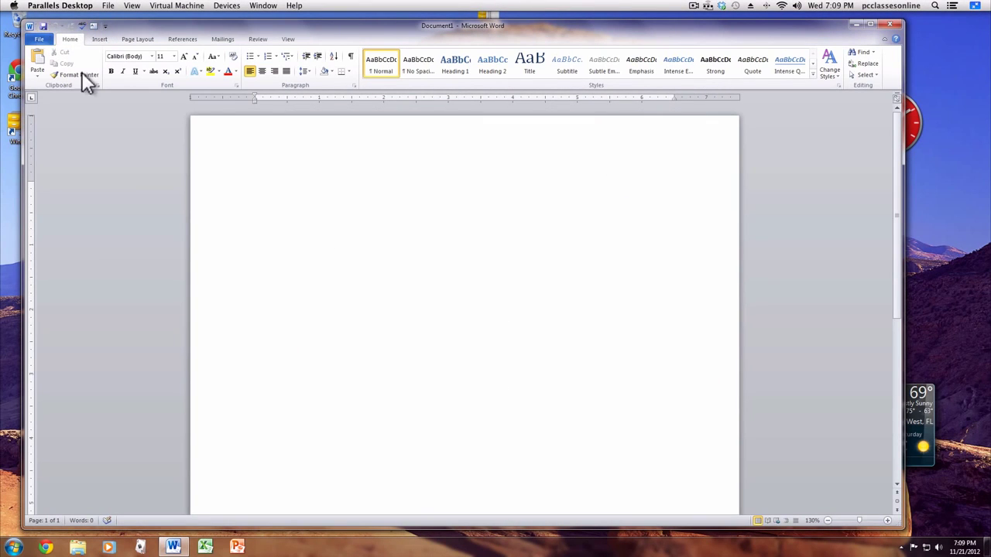
Step: Reopen Word Options on the Customize Ribbon page and move the window lower
click(38, 38)
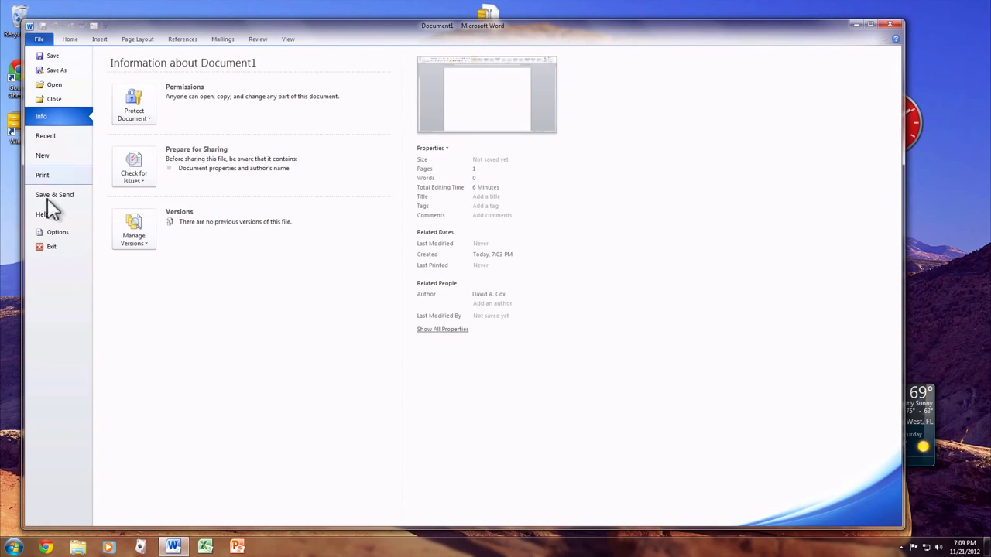
click(48, 230)
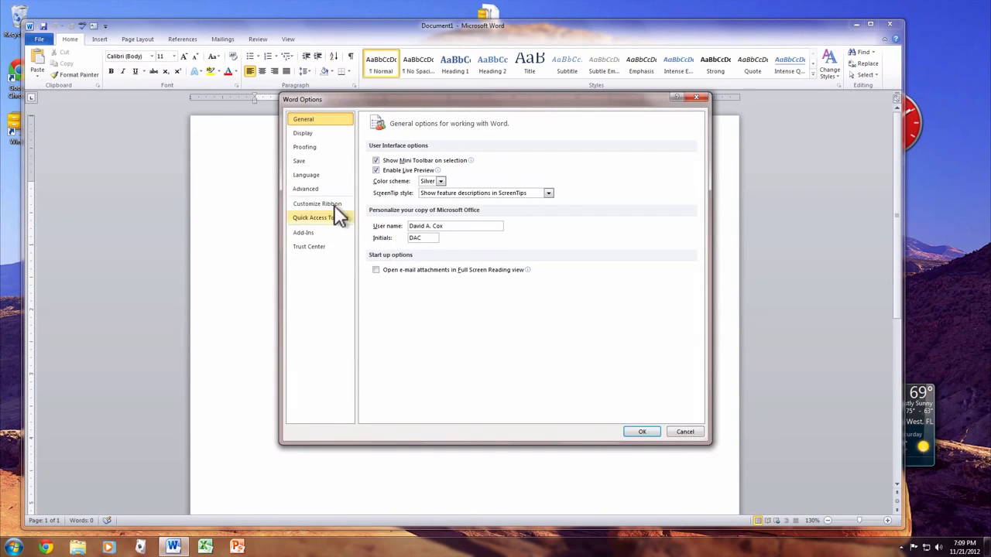
click(341, 211)
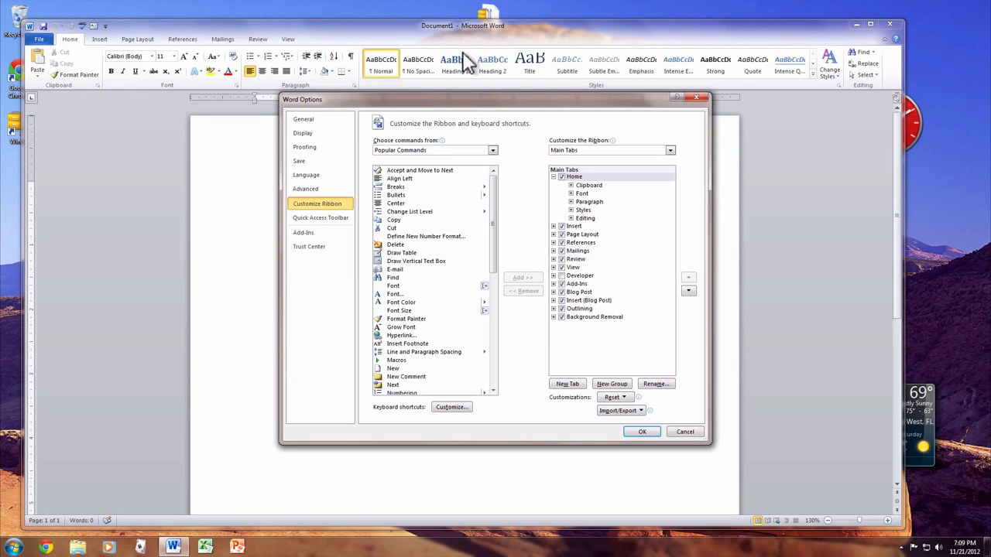
drag(534, 104, 499, 159)
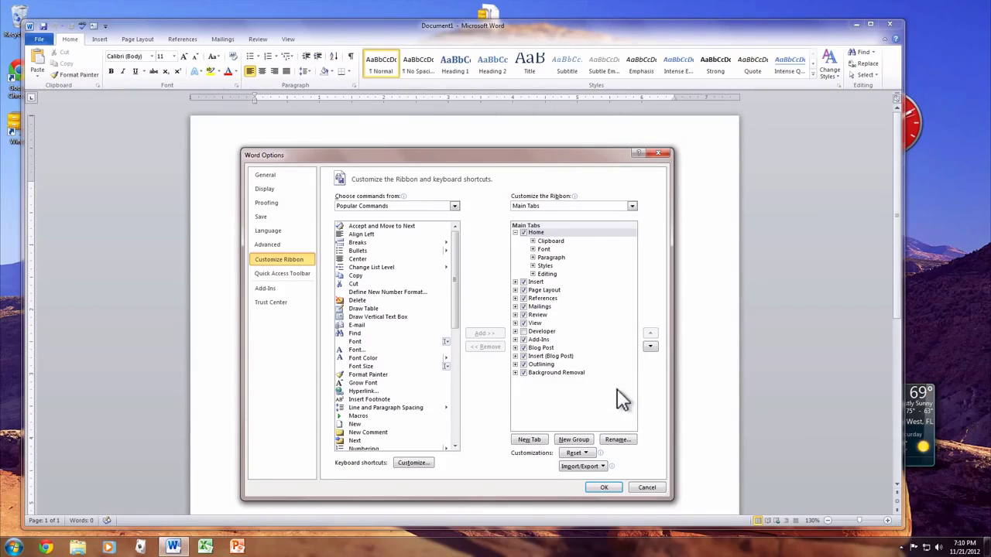
click(514, 232)
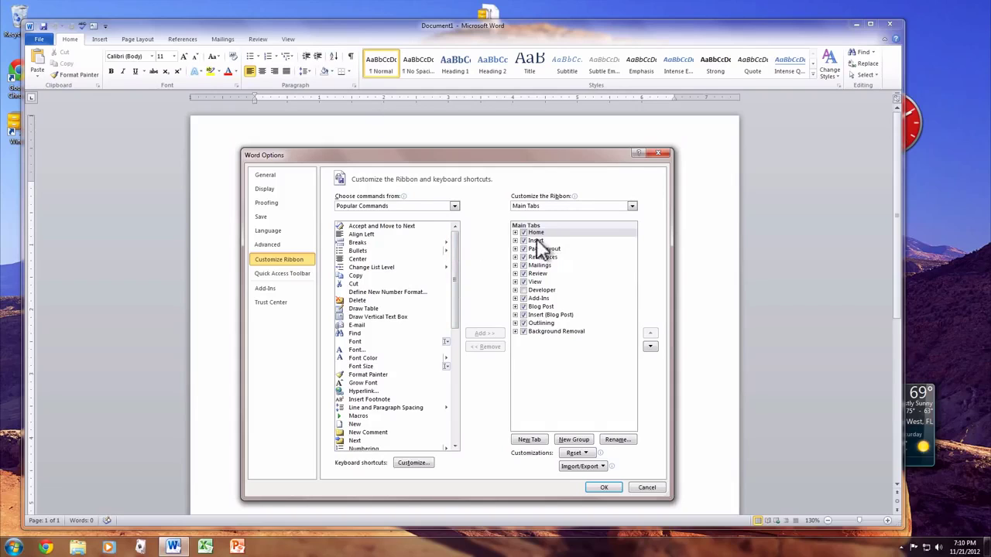
click(515, 232)
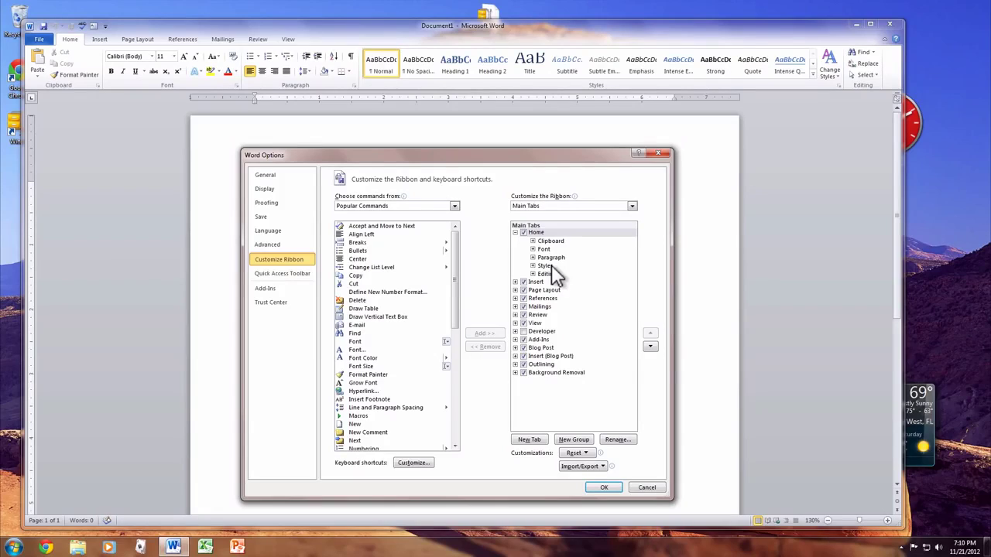
Step: Remove the Styles group from the Home ribbon tab, confirm, and return to the File Info page
right_click(551, 265)
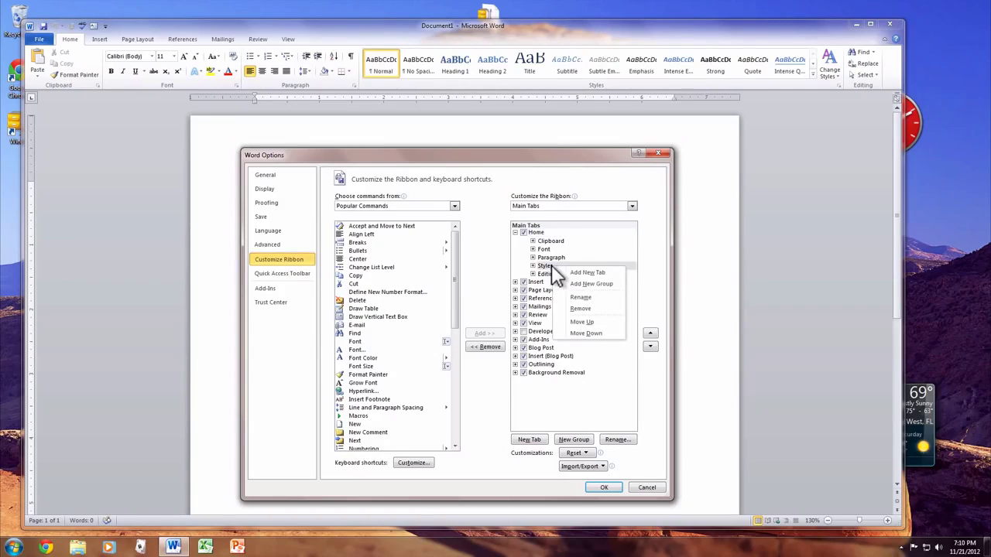
click(597, 308)
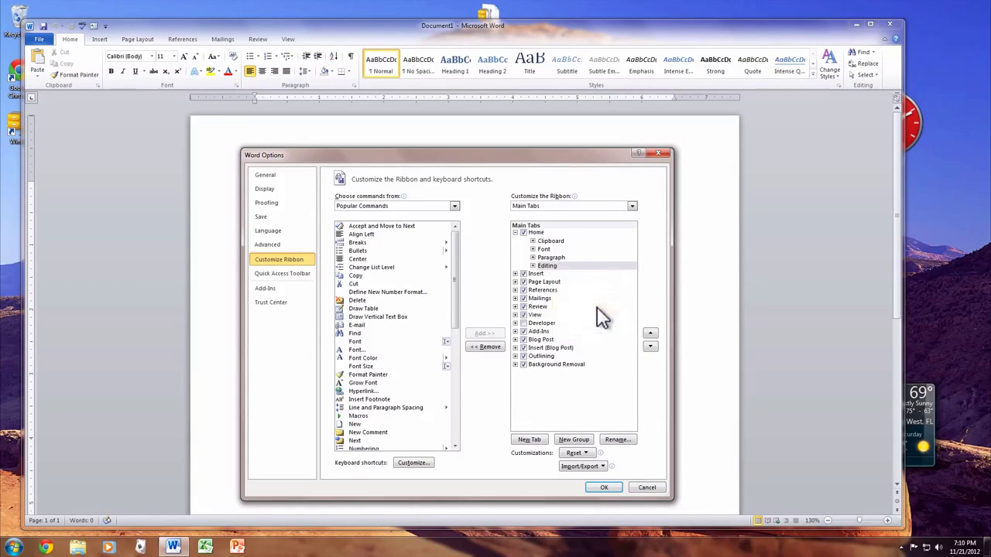
click(603, 489)
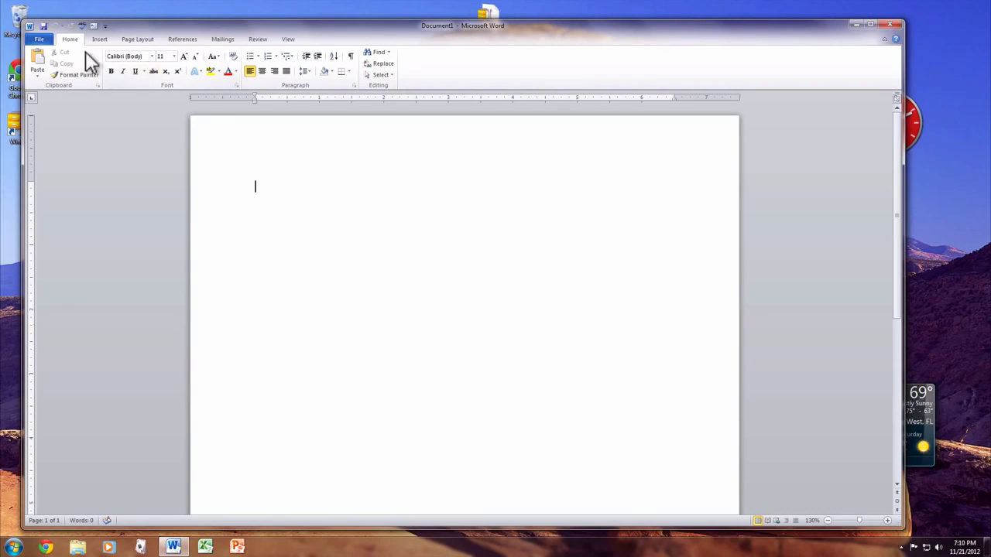
click(39, 38)
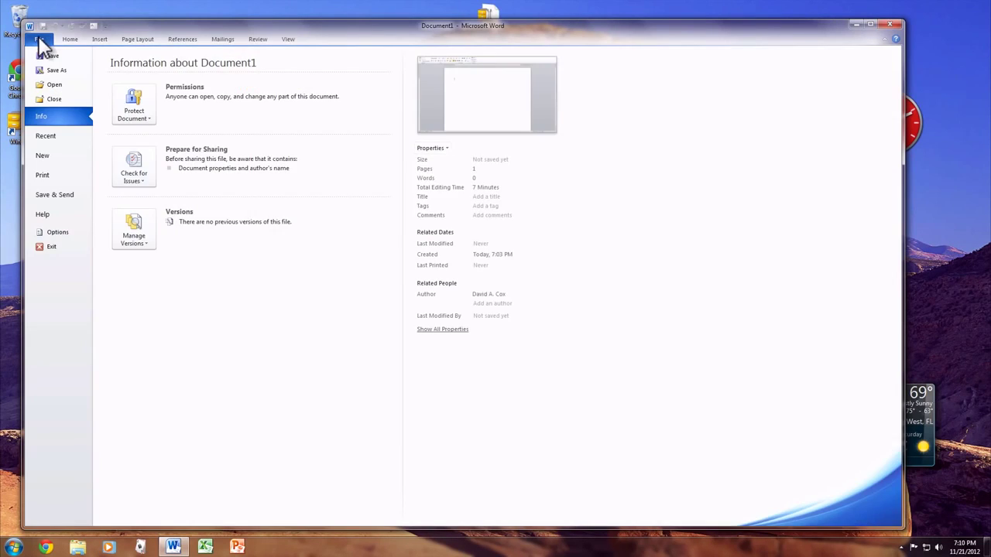
Step: Look through the Quick Access Toolbar and Customize Ribbon pages in Word Options, then cancel
click(57, 232)
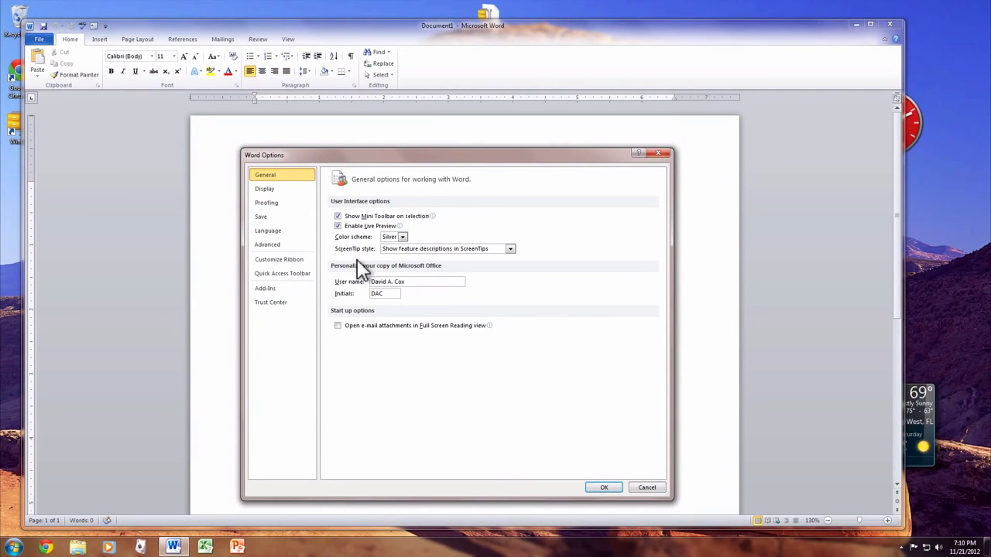
click(285, 271)
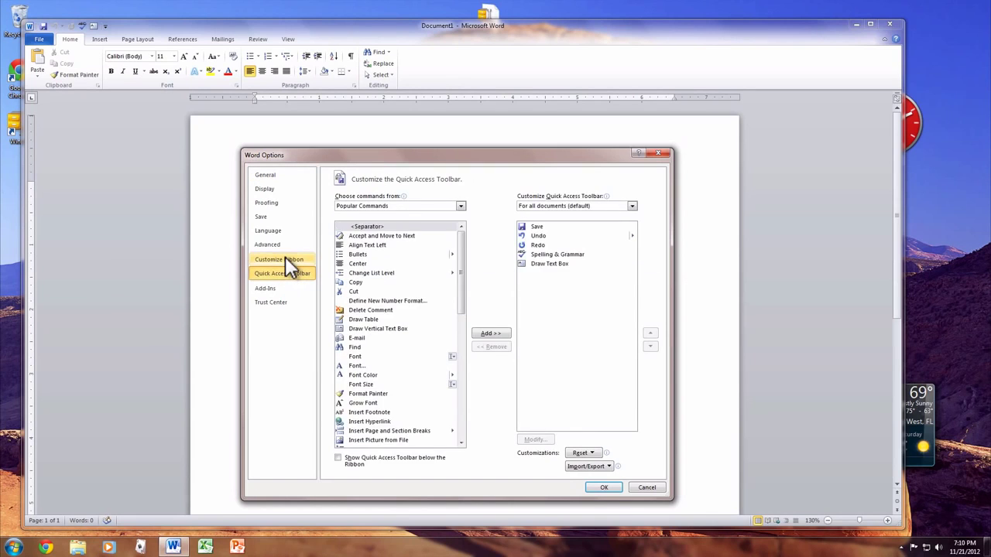
click(284, 259)
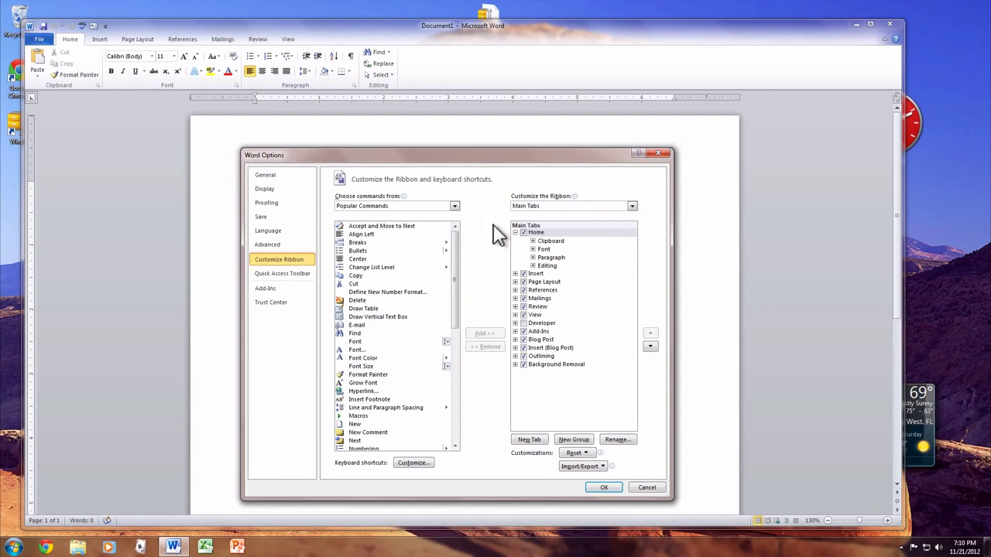
mouse_move(458, 294)
mouse_down()
mouse_move(454, 396)
mouse_move(456, 293)
mouse_up()
click(641, 487)
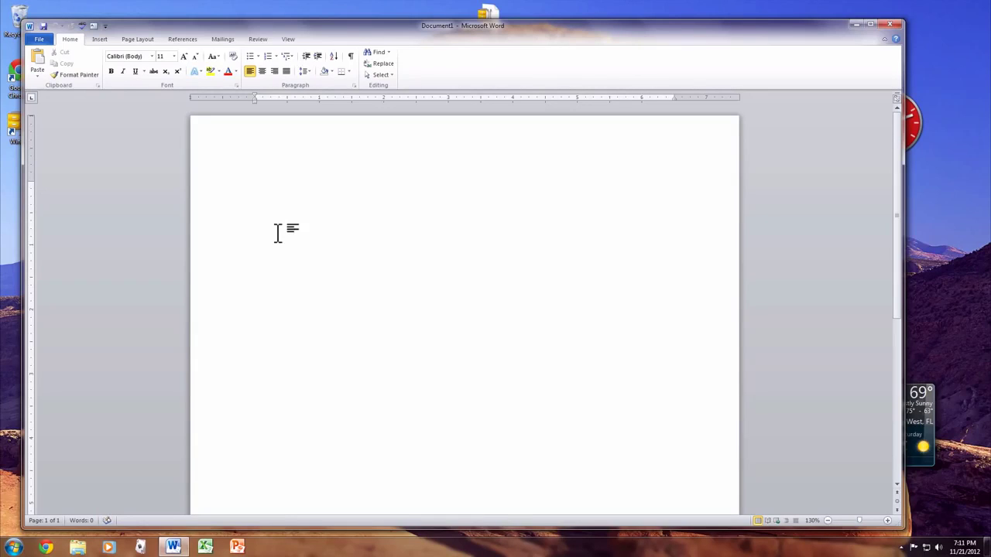
Step: Type 'The cat chased the dog.' and select the whole sentence
text(The cat chased the dog.)
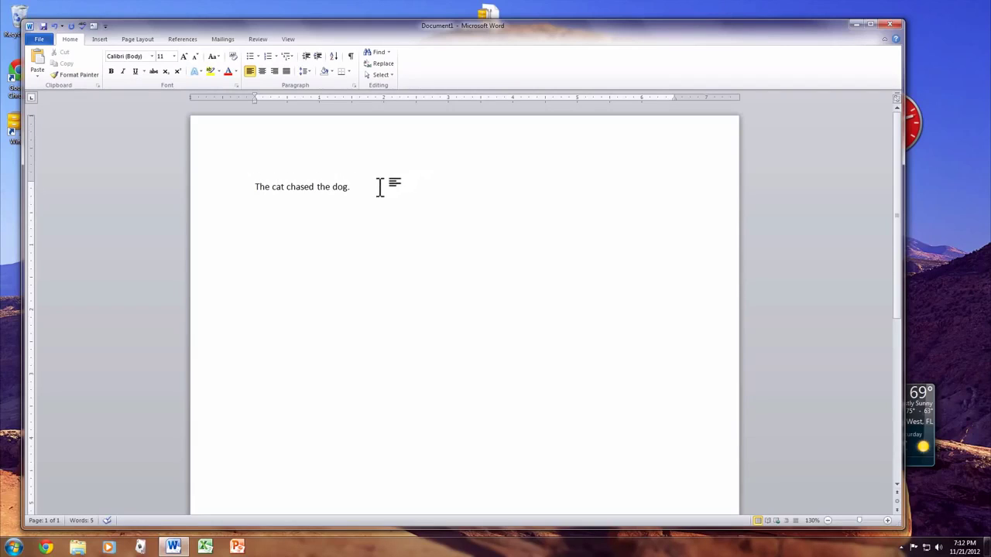
drag(373, 186, 258, 186)
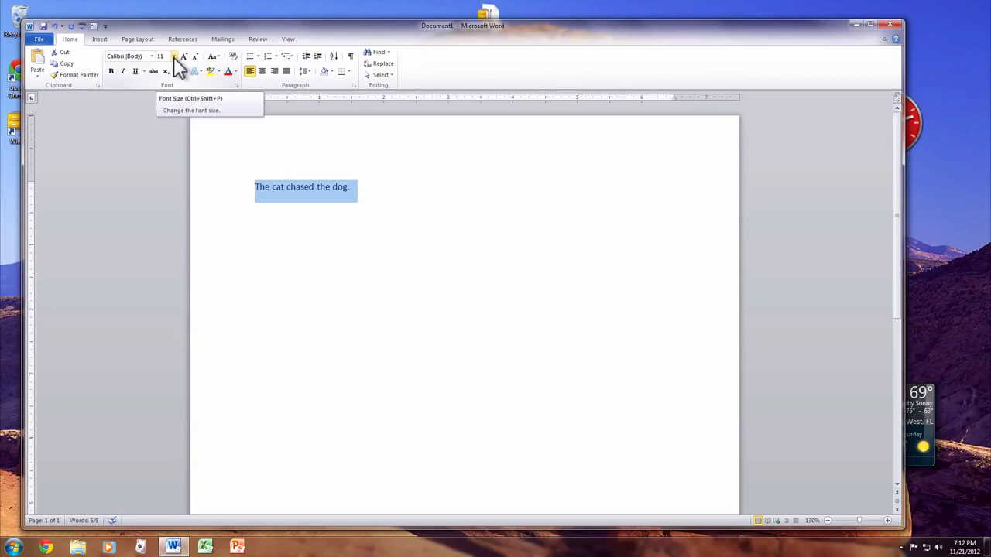
Step: Format 'The cat chased the dog.' in 14 pt Arial Black
click(174, 57)
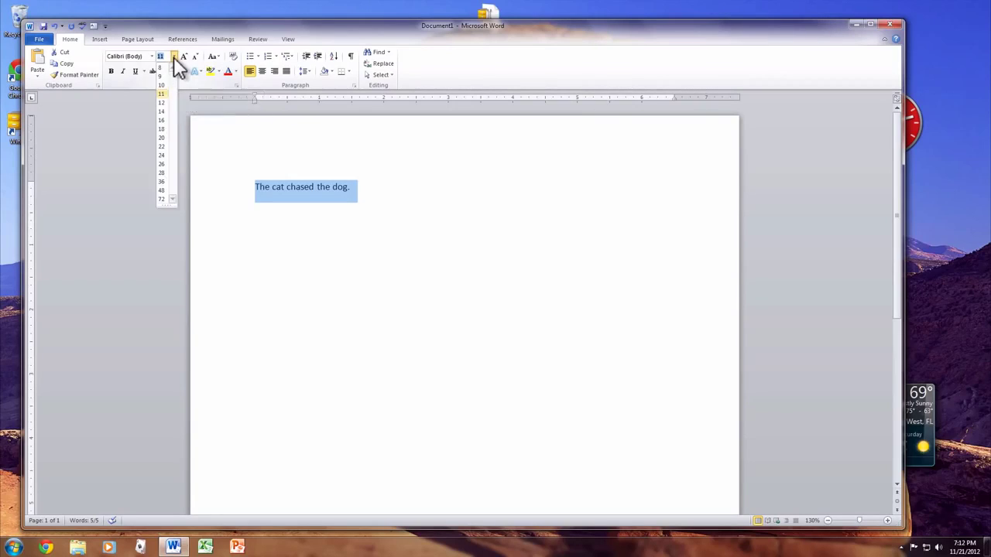
click(165, 109)
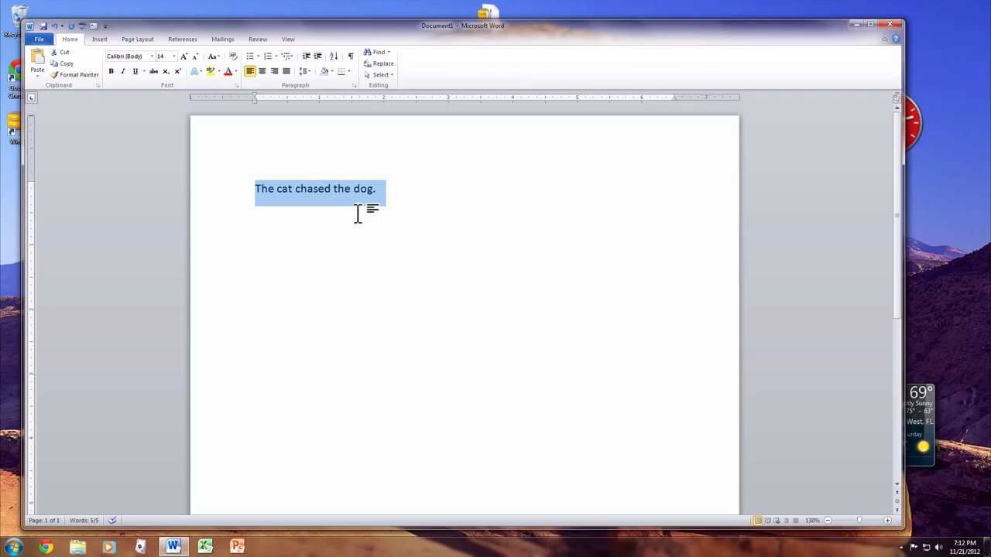
click(151, 57)
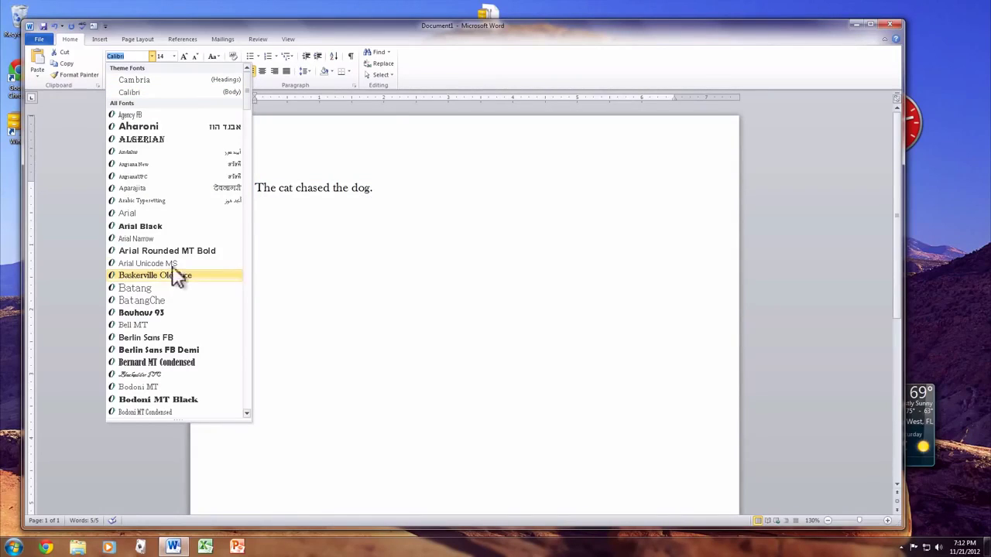
click(178, 226)
click(350, 226)
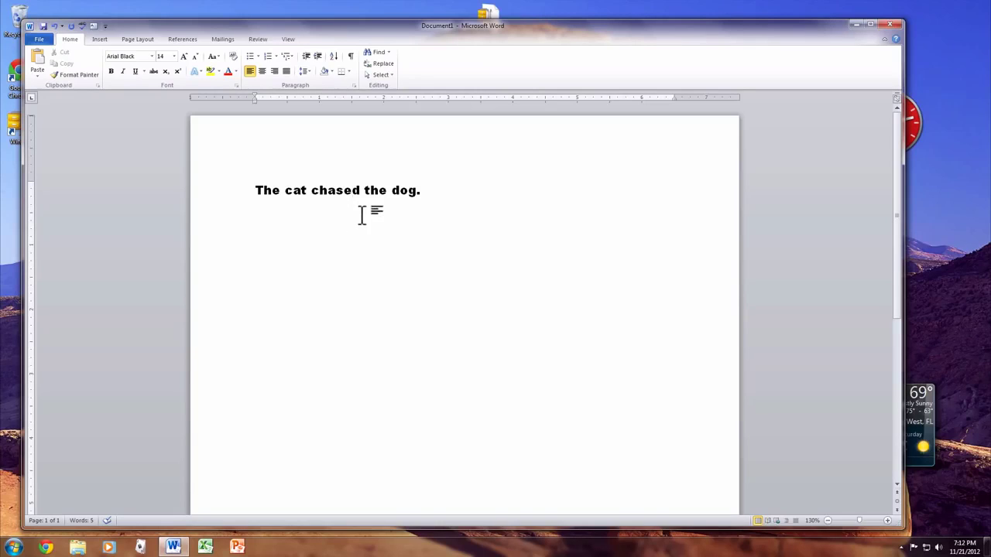
Step: Toggle bold on 'dog.' and change it to Arial
drag(425, 191, 397, 189)
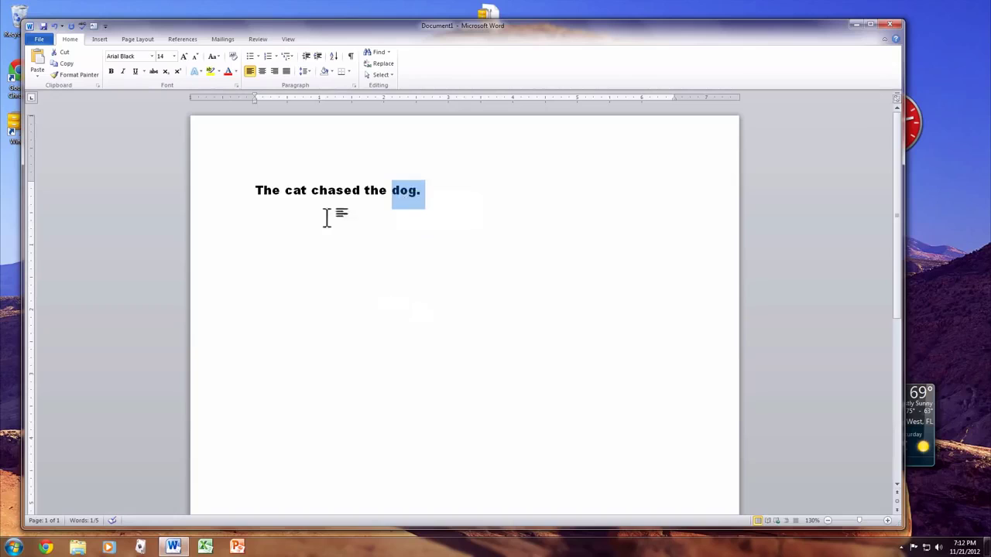
click(111, 74)
click(150, 56)
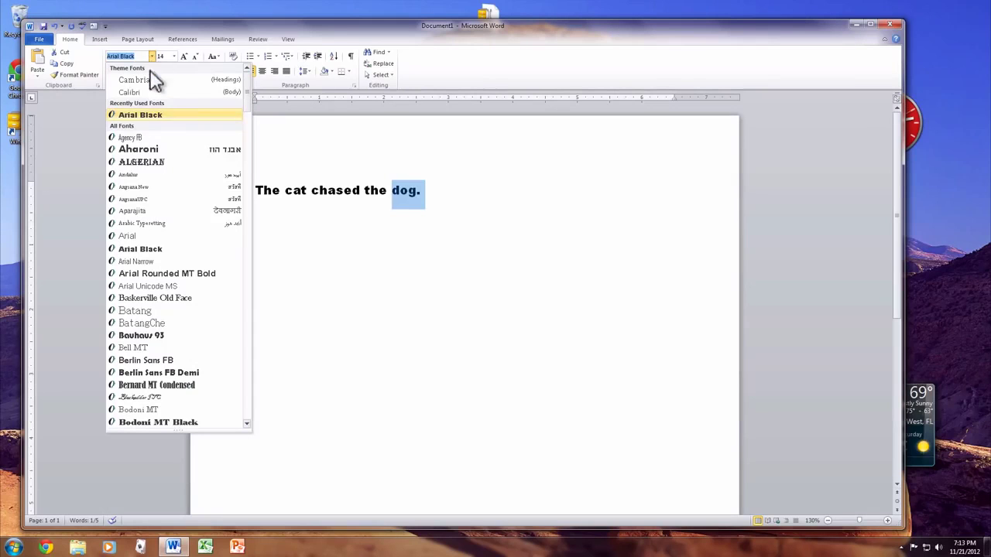
click(159, 236)
Step: Turn bold on and back off for the whole sentence line
click(211, 192)
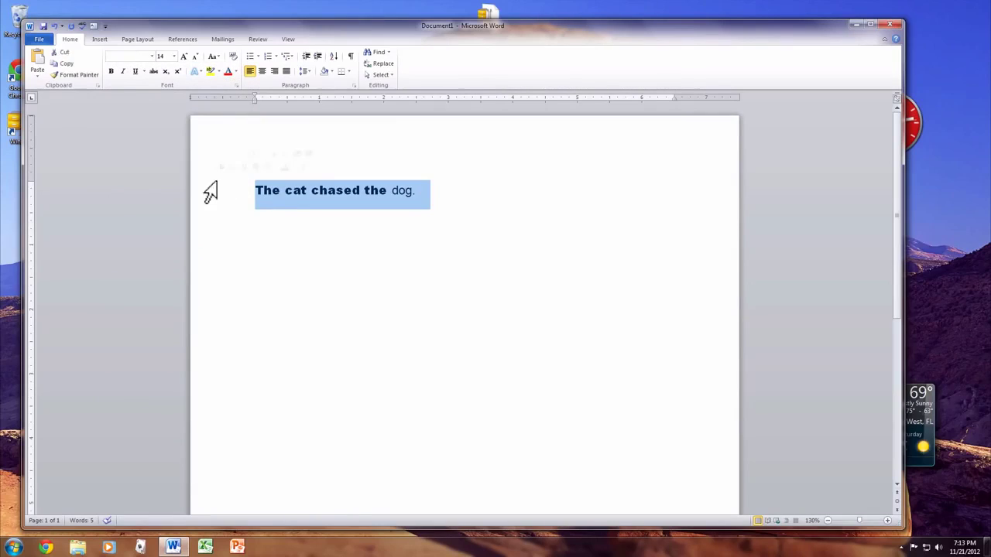
click(113, 71)
click(113, 71)
click(265, 203)
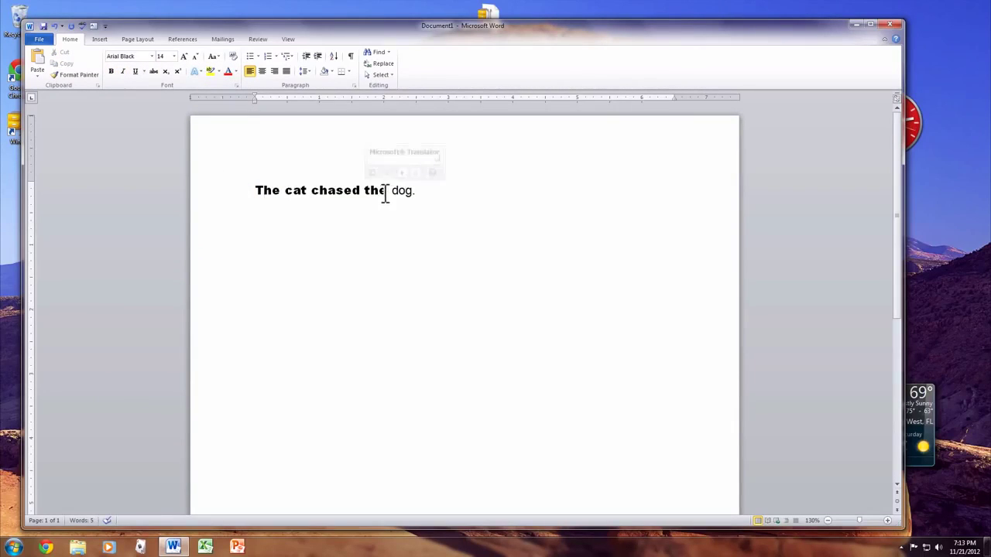
Step: Change 'The cat chased the' to Arial from Recently Used Fonts
mouse_move(382, 194)
mouse_down()
mouse_move(272, 183)
mouse_move(392, 190)
mouse_up()
click(265, 183)
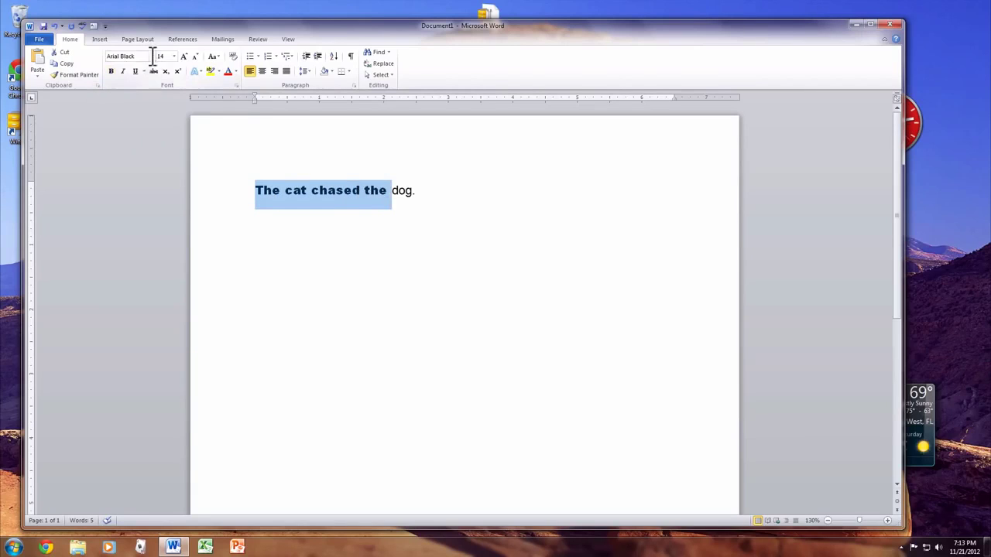
click(152, 56)
click(152, 116)
click(467, 226)
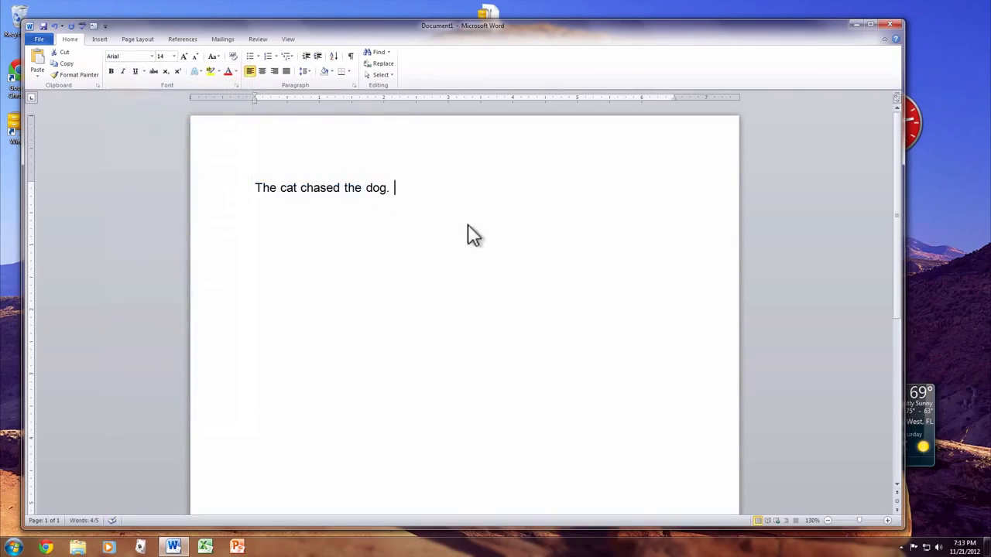
drag(395, 188, 367, 183)
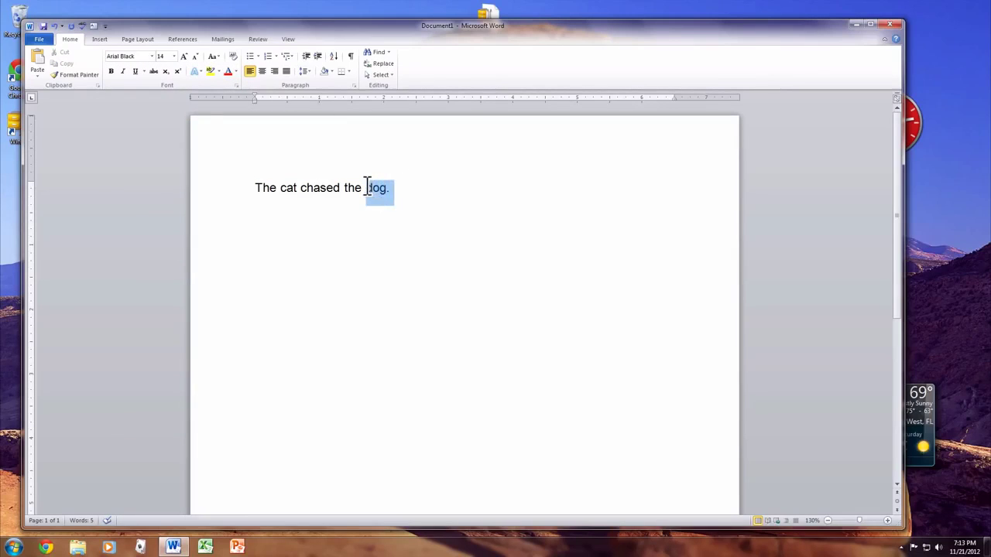
click(110, 71)
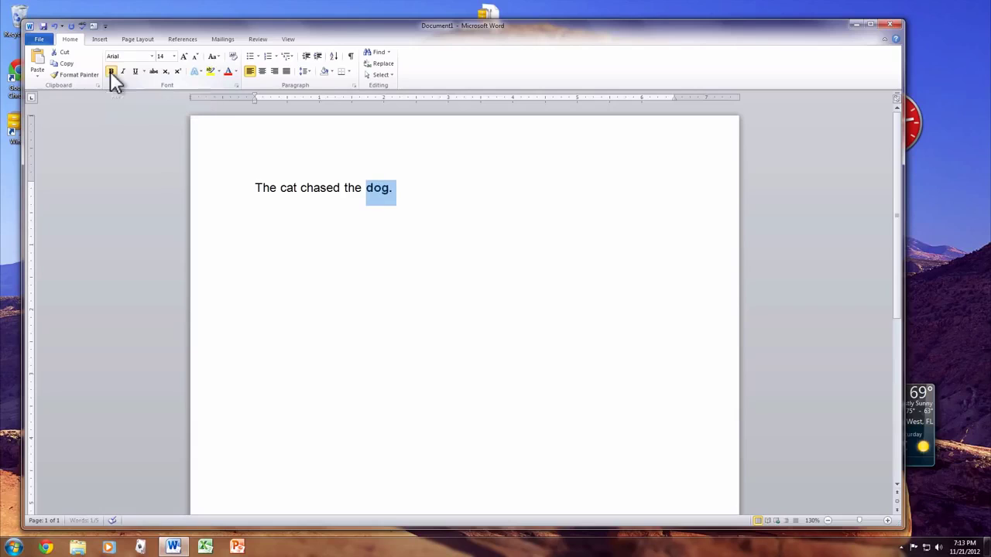
click(238, 250)
click(478, 217)
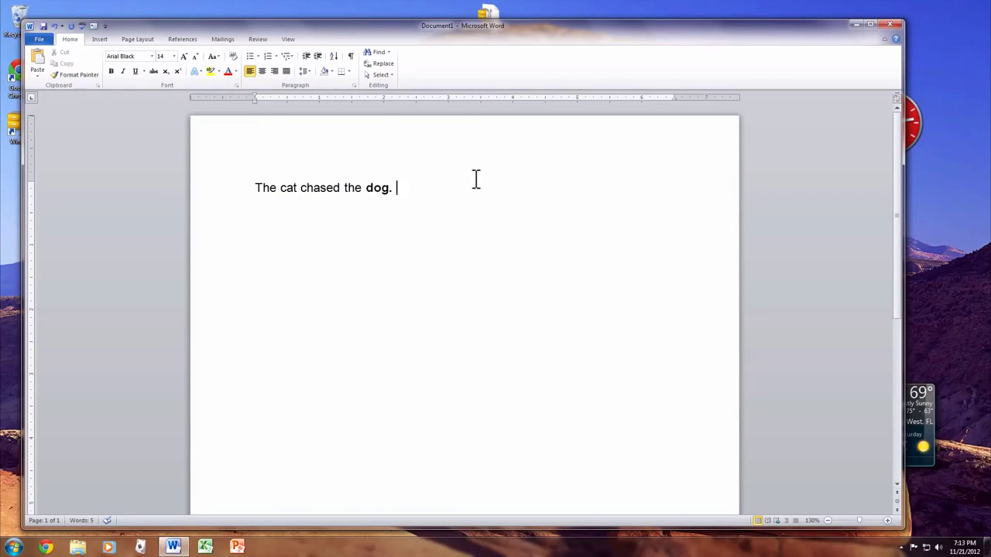
drag(389, 190, 361, 189)
click(123, 70)
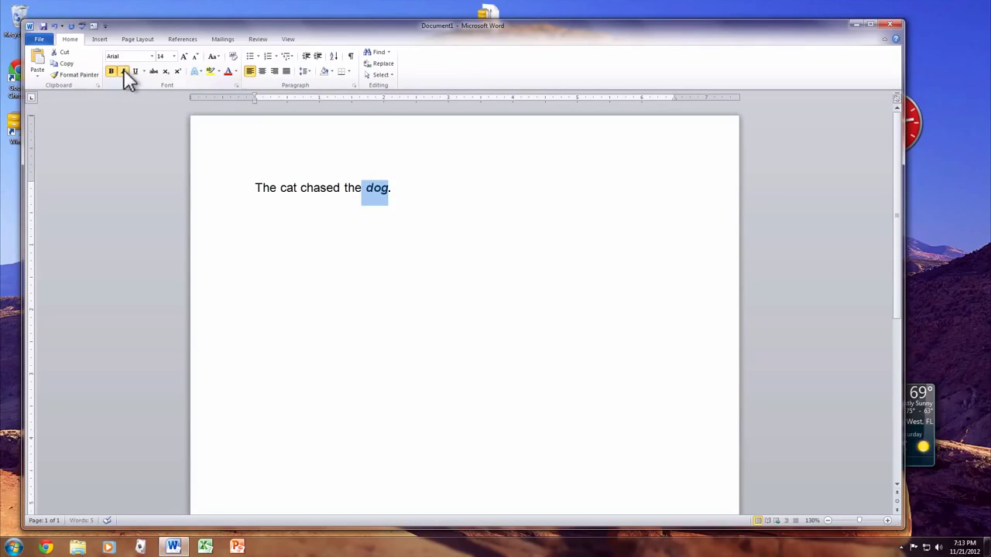
click(123, 70)
click(112, 70)
click(154, 71)
click(155, 70)
click(406, 203)
drag(399, 187, 308, 187)
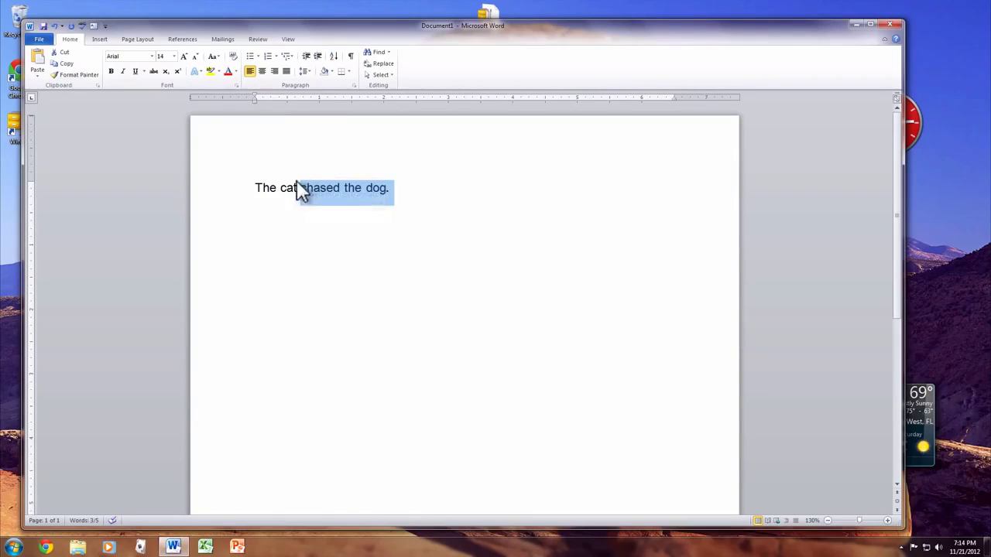
click(212, 72)
click(327, 252)
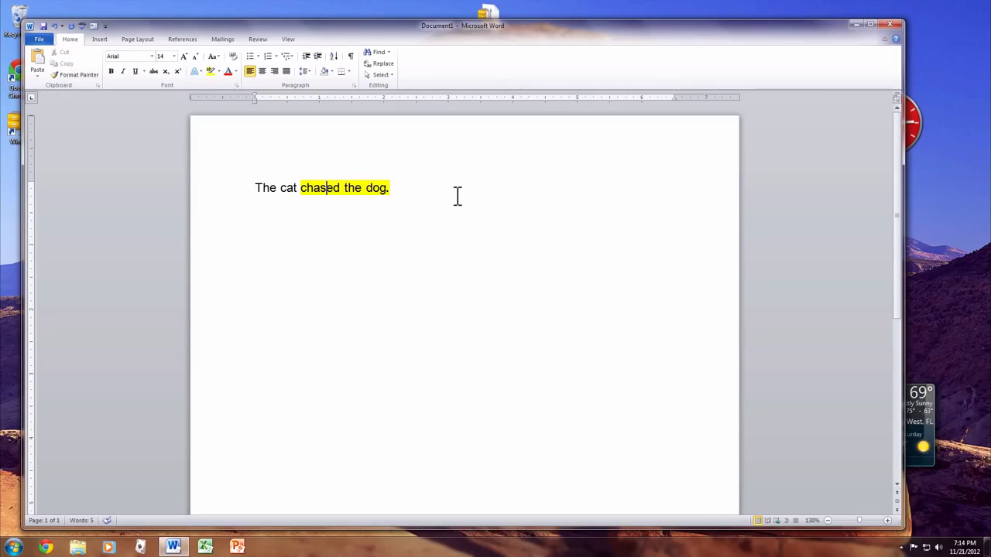
key(ctrl+z)
click(417, 185)
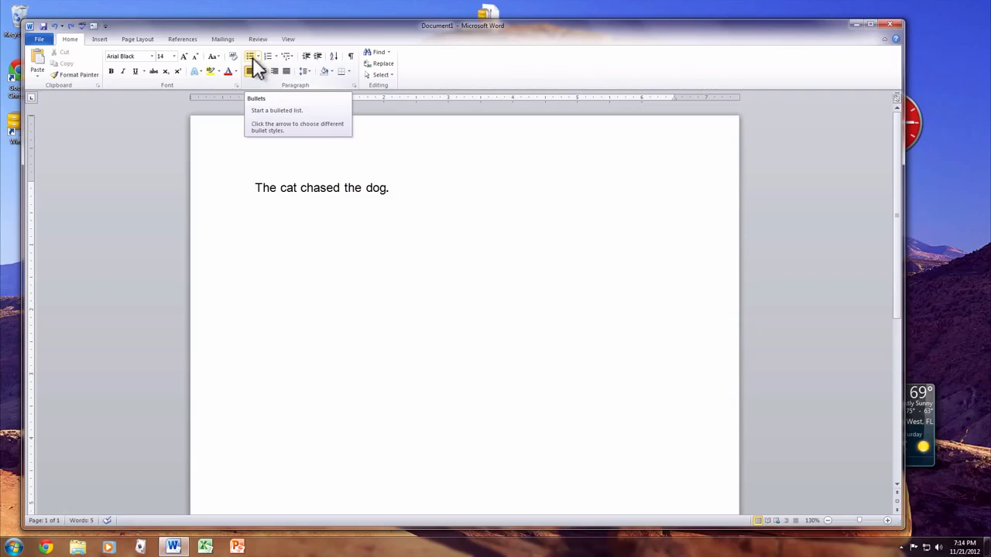
Step: Add the heading 'I'm awesome because:' on a new line below the sentence
key(Return)
key(Return)
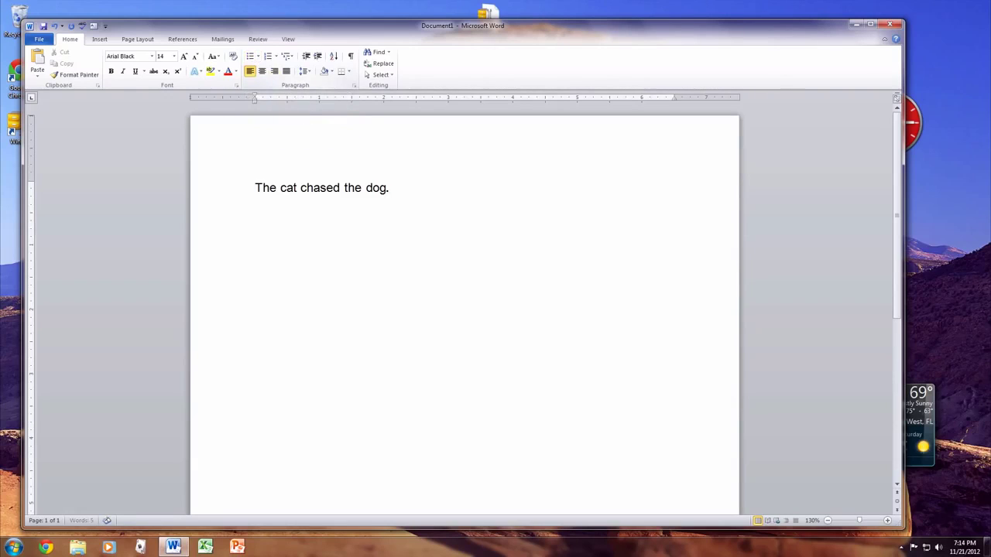
text(I'm awess)
key(BackSpace)
text(ome because:)
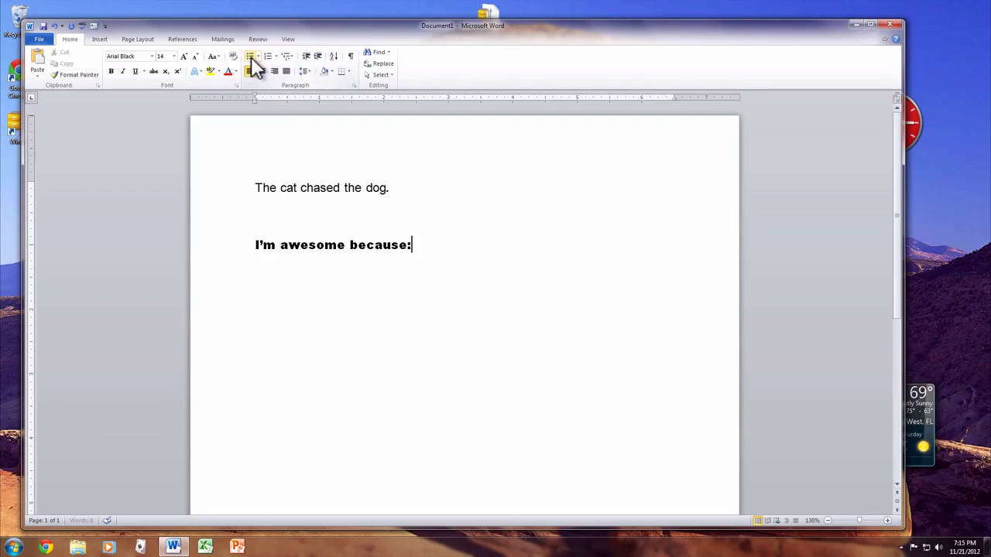
key(Return)
Step: Try a bulleted list with 'I'm Nice' and 'I'm Smart', then delete it
click(253, 59)
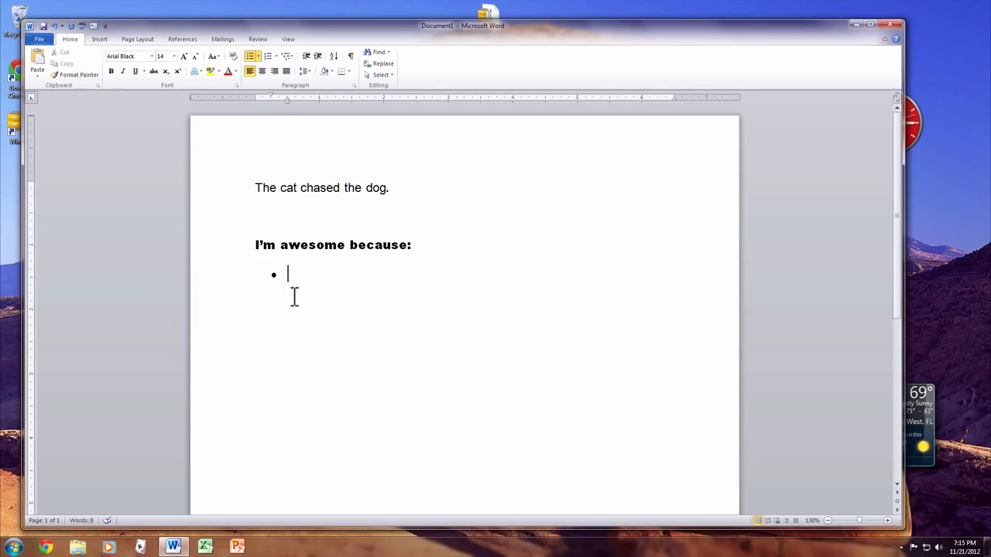
text(I'm Nice)
key(Return)
text(I'm )
text(Smart)
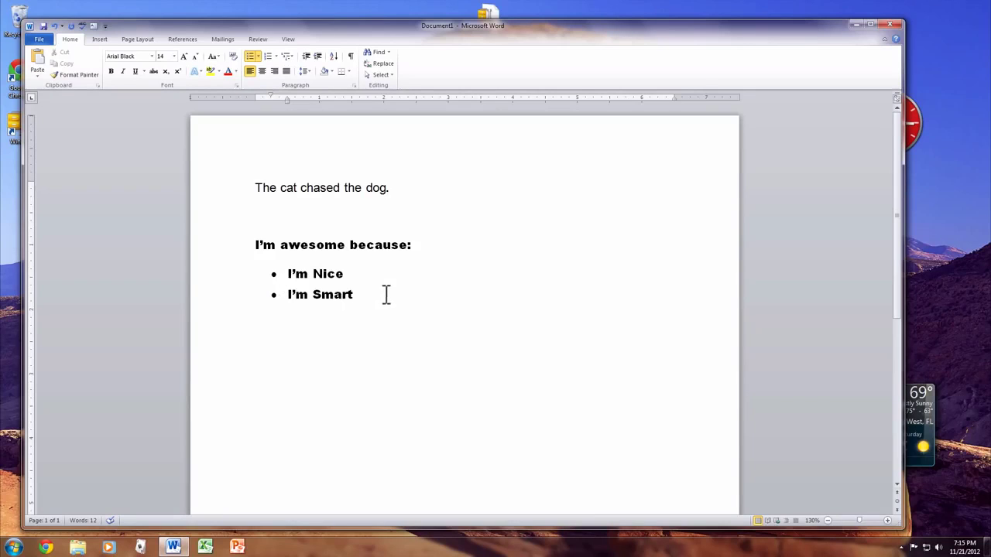
drag(384, 294, 206, 270)
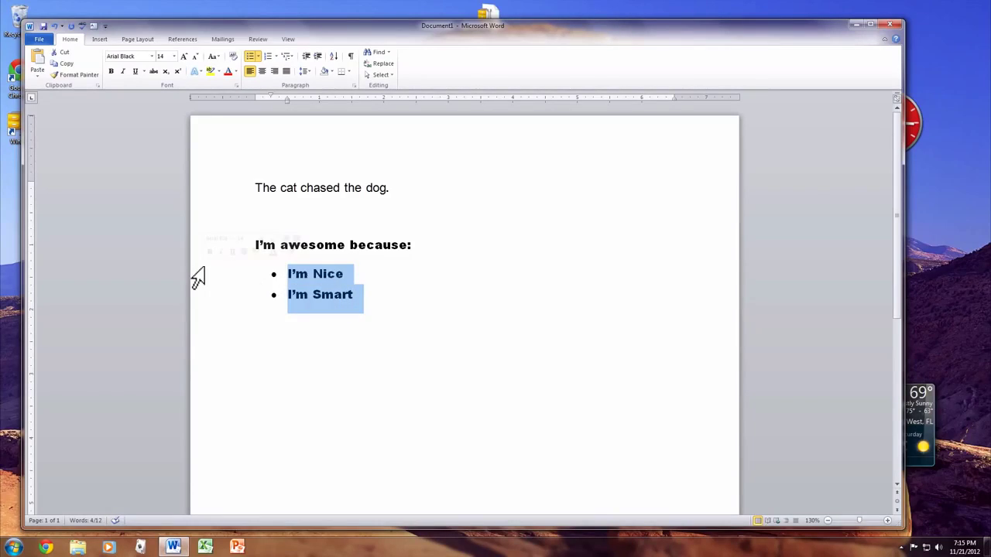
key(BackSpace)
key(BackSpace)
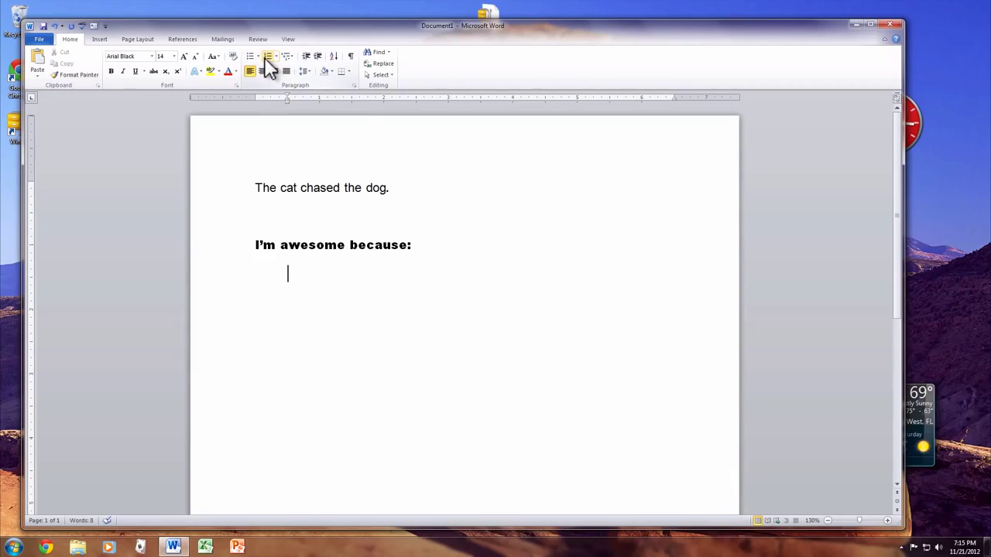
Step: Create a numbered list with 'Item One' and 'Item Two', then select both items
click(267, 62)
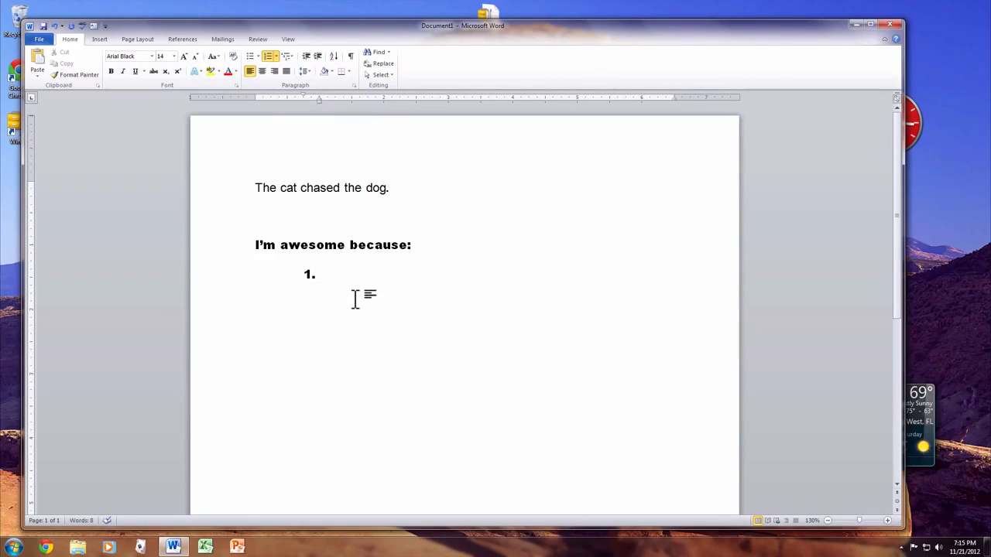
text(Item One)
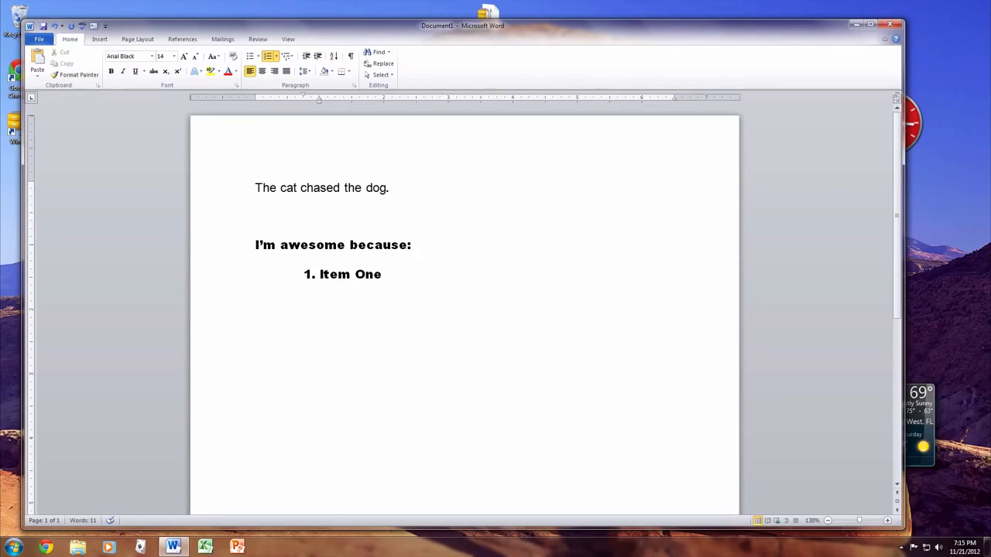
key(Return)
text(Item Two)
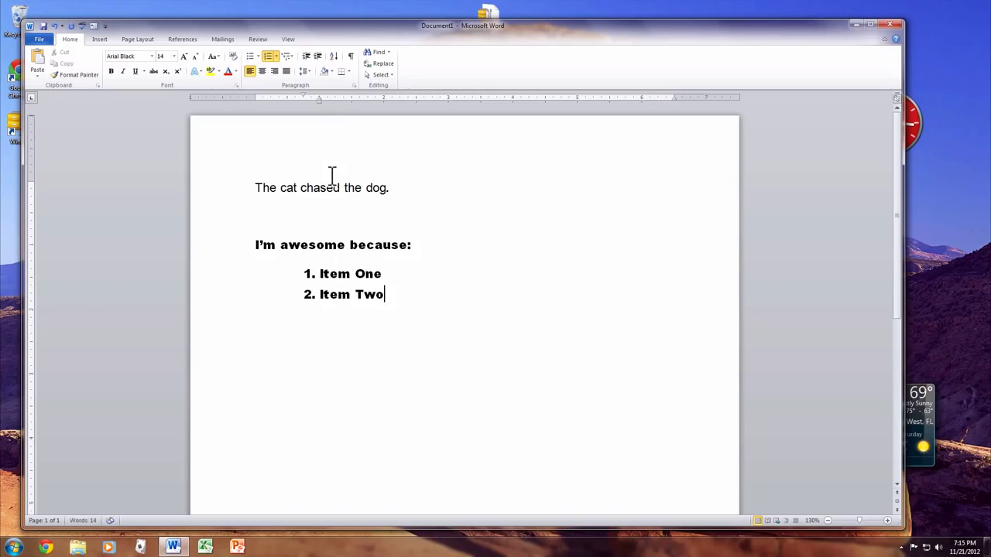
drag(425, 297, 190, 188)
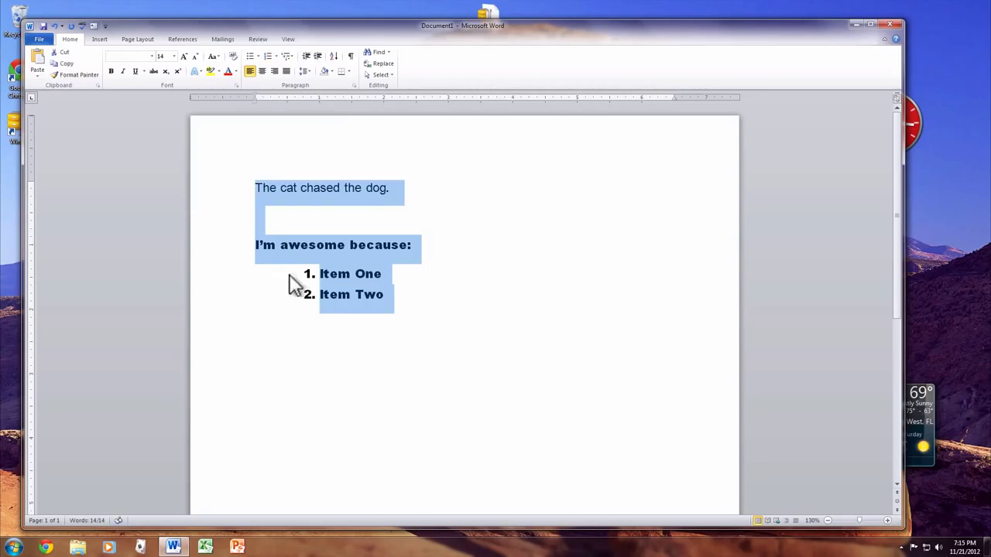
click(407, 285)
drag(253, 294, 253, 277)
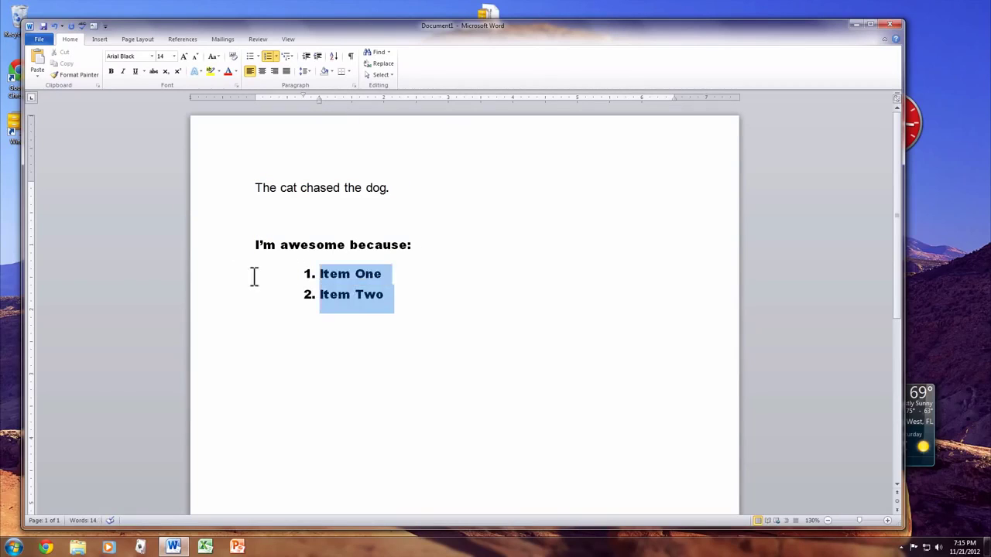
Step: Delete the numbered items and justify the heading after trying center and right alignment
key(BackSpace)
key(BackSpace)
key(BackSpace)
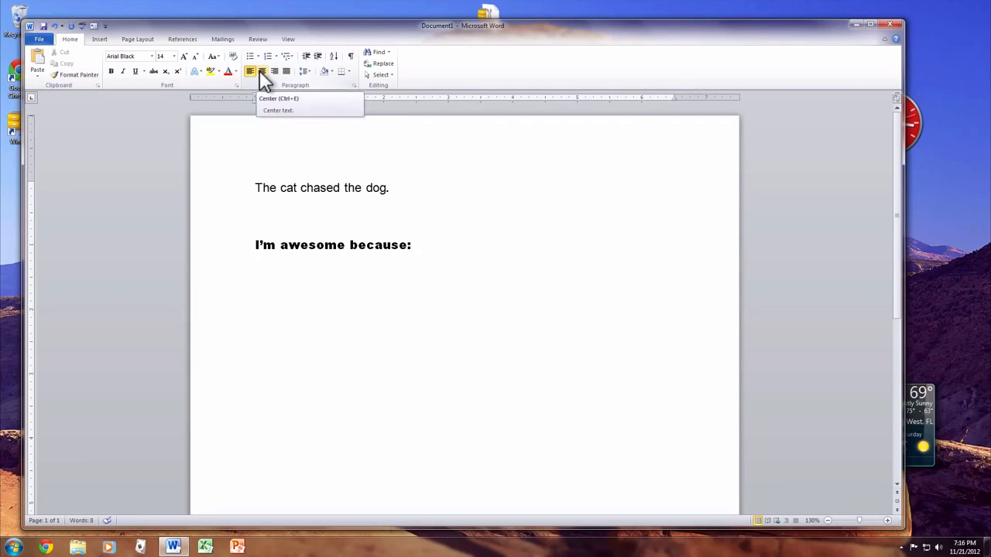
click(263, 72)
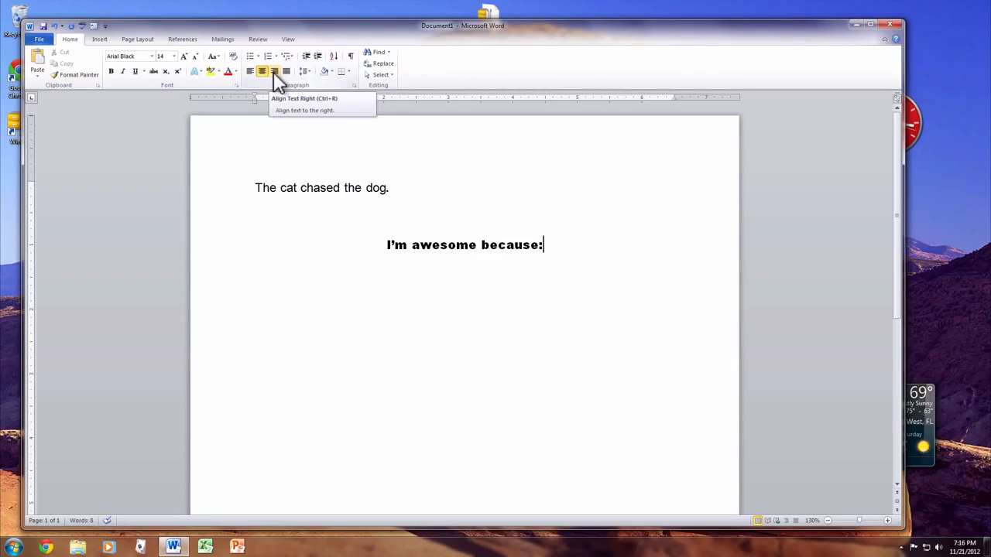
click(274, 71)
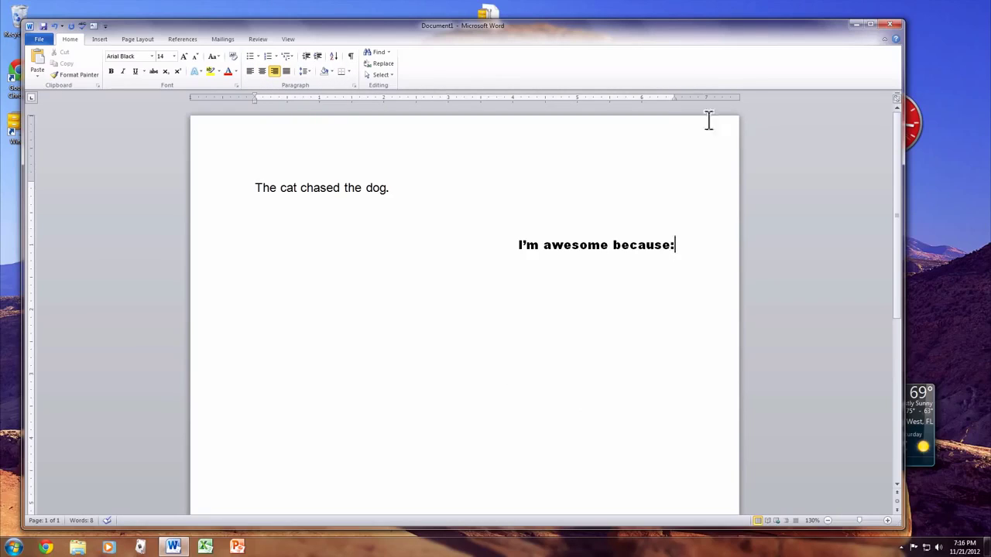
click(285, 70)
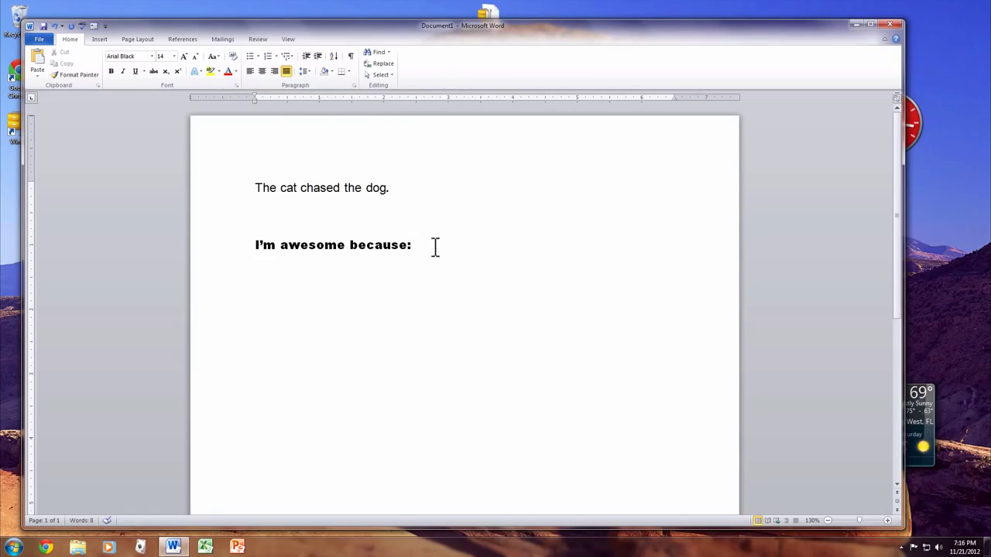
Step: Type random filler words after the 'I'm awesome because' heading
text(afjdhsalfjkhdsal)
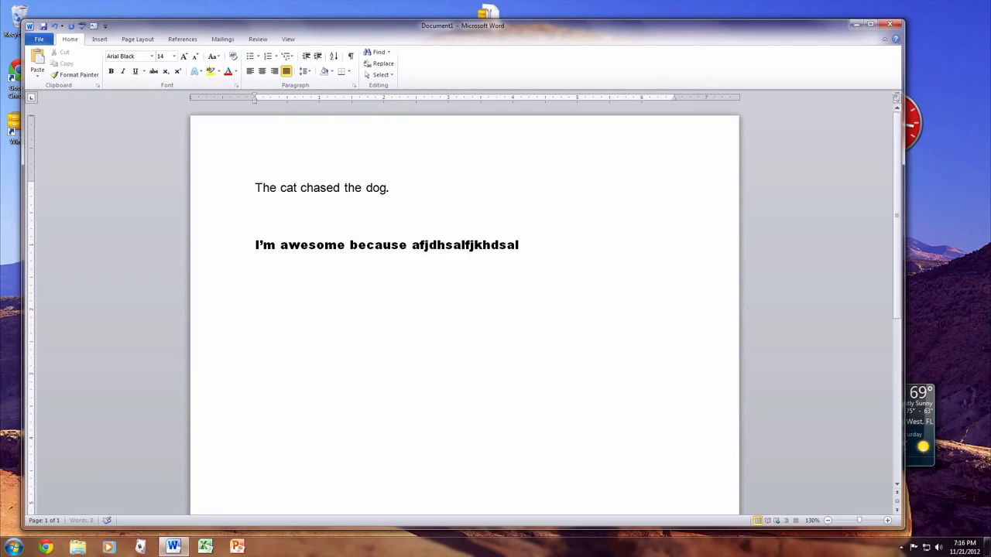
text( slfkjsah lksjah laskjh laksj hdslkajfh salkjfhd)
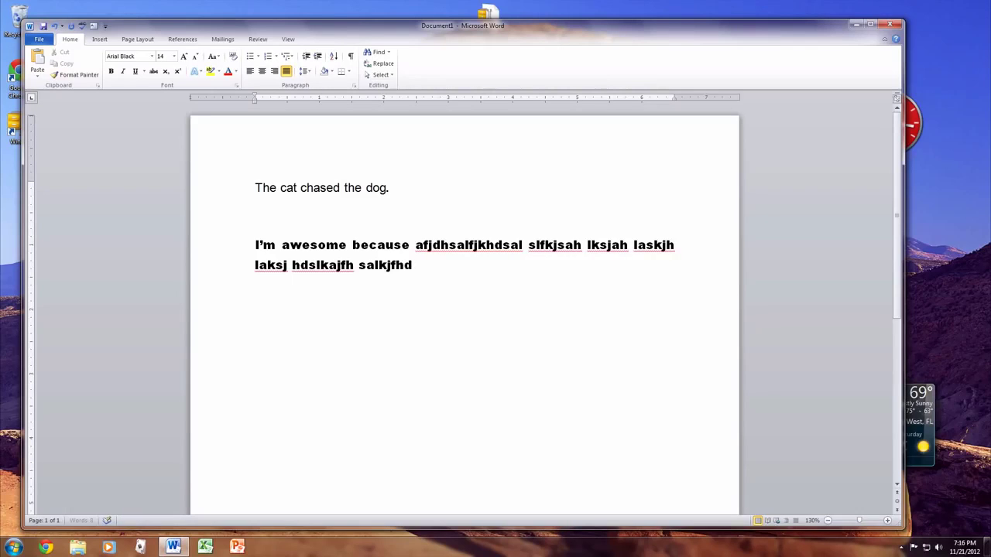
text(slak jhdslak fjhslakjf hdsaf saf)
key(super)
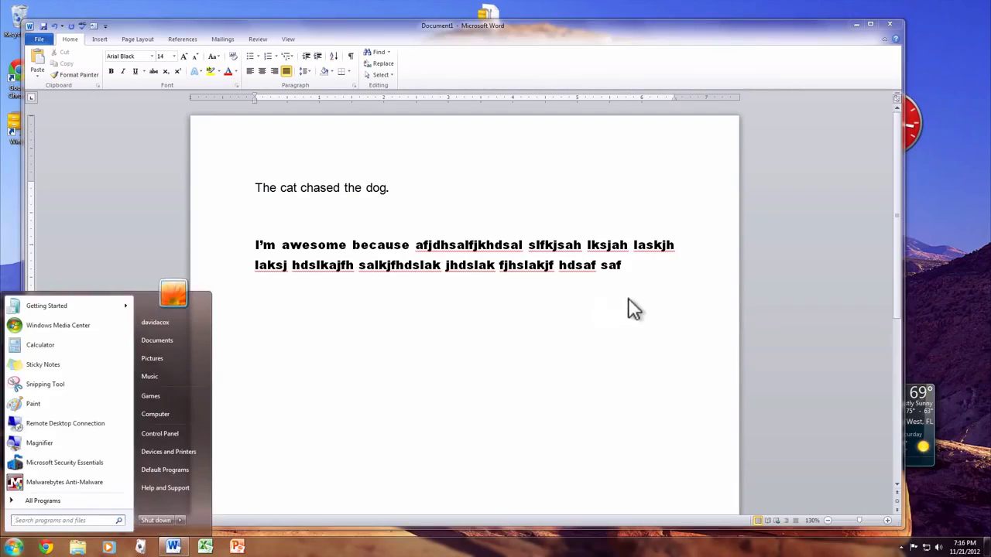
click(655, 268)
Step: Justify the filler paragraph after trying right and left alignment
drag(655, 269, 117, 239)
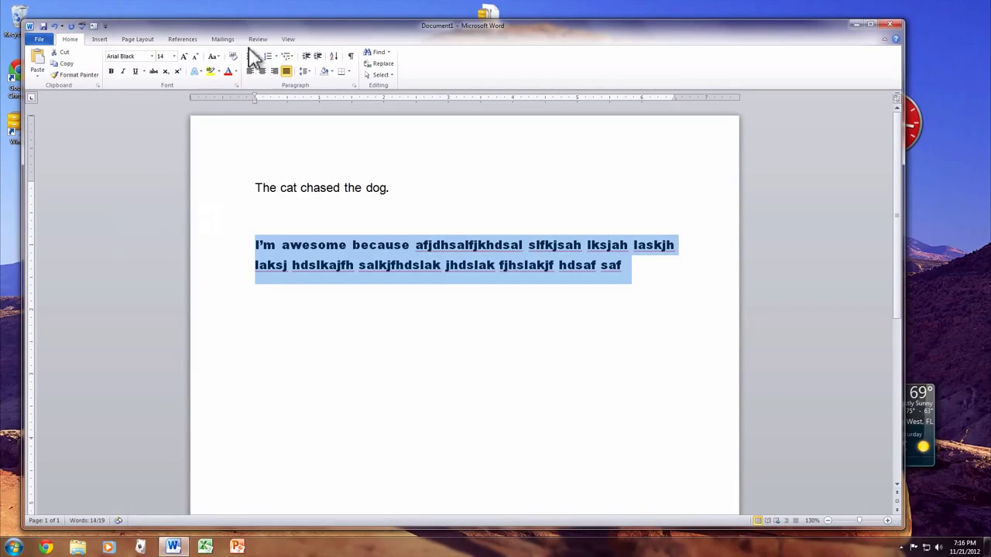
click(274, 71)
click(250, 71)
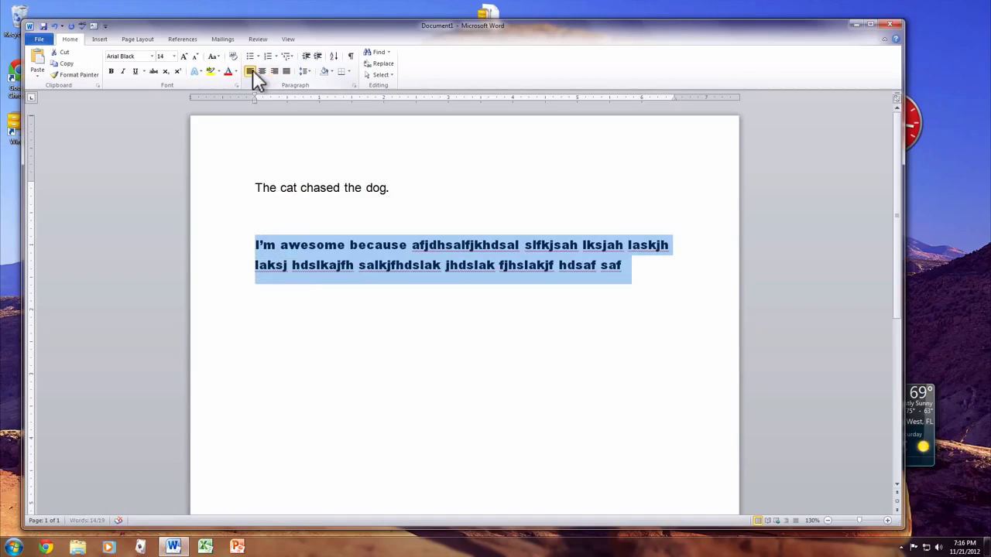
click(286, 71)
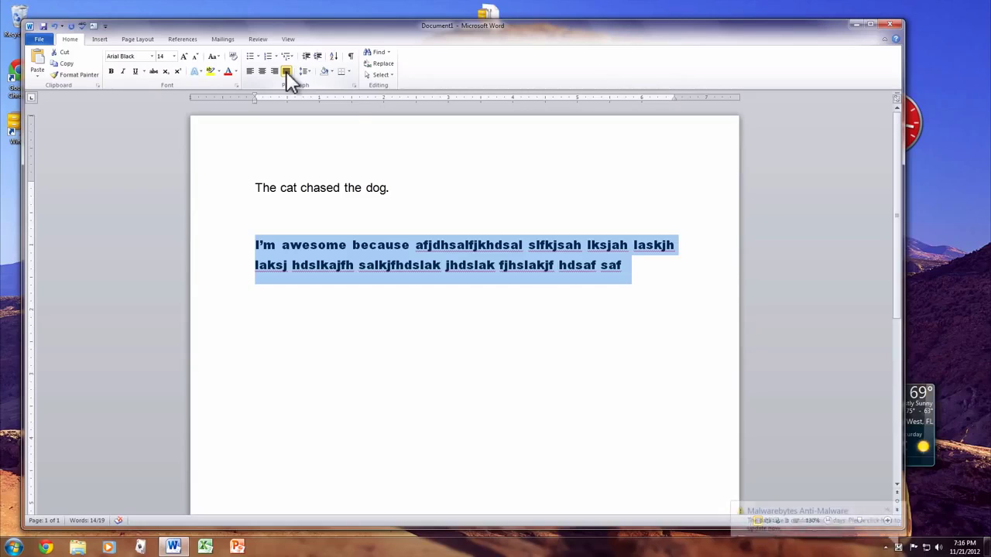
click(529, 265)
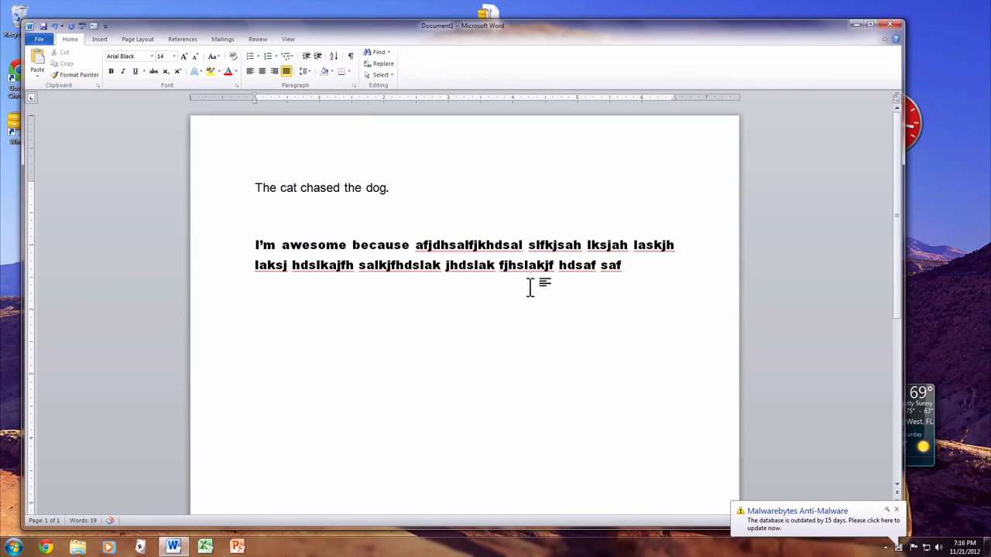
click(895, 510)
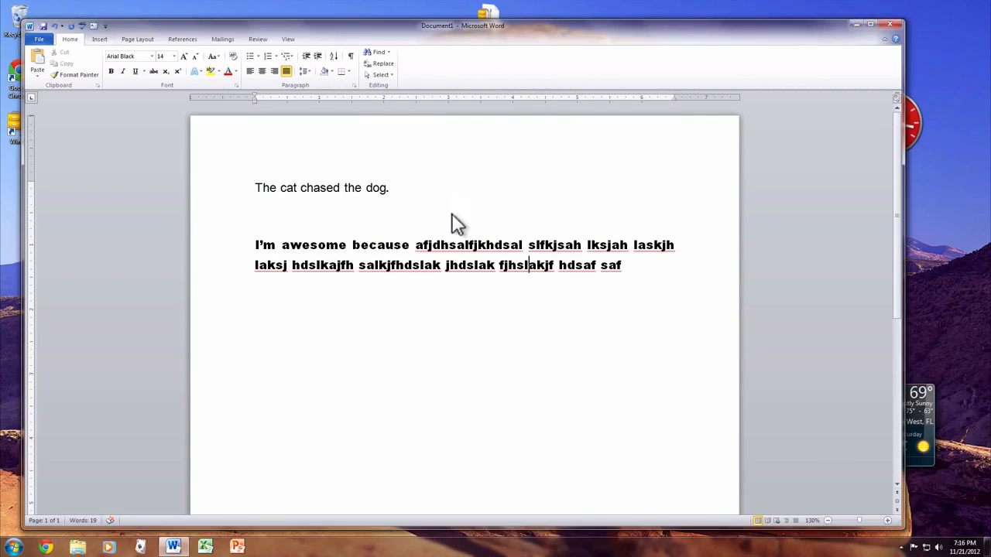
Step: Insert the Koala photo from the Sample Pictures folder into the paragraph
click(91, 41)
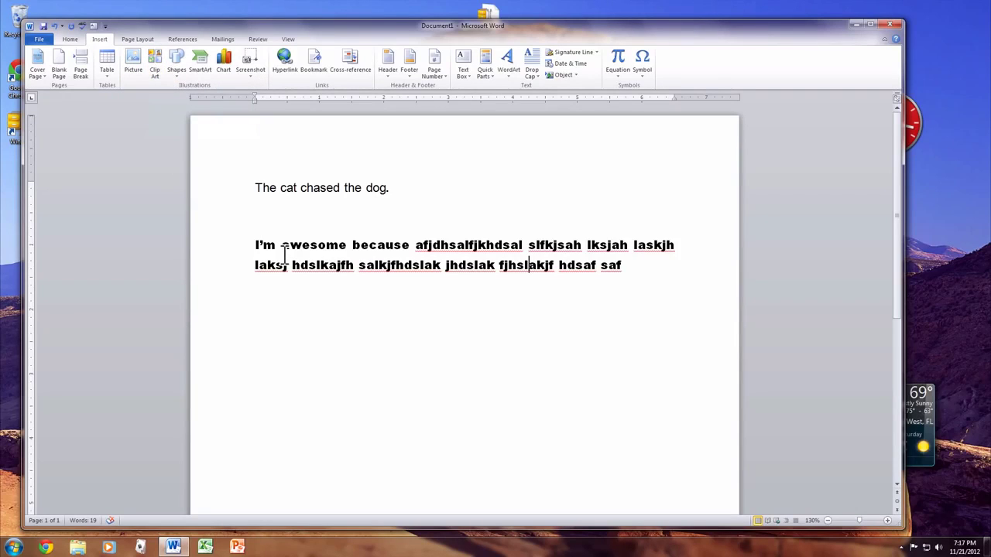
click(132, 60)
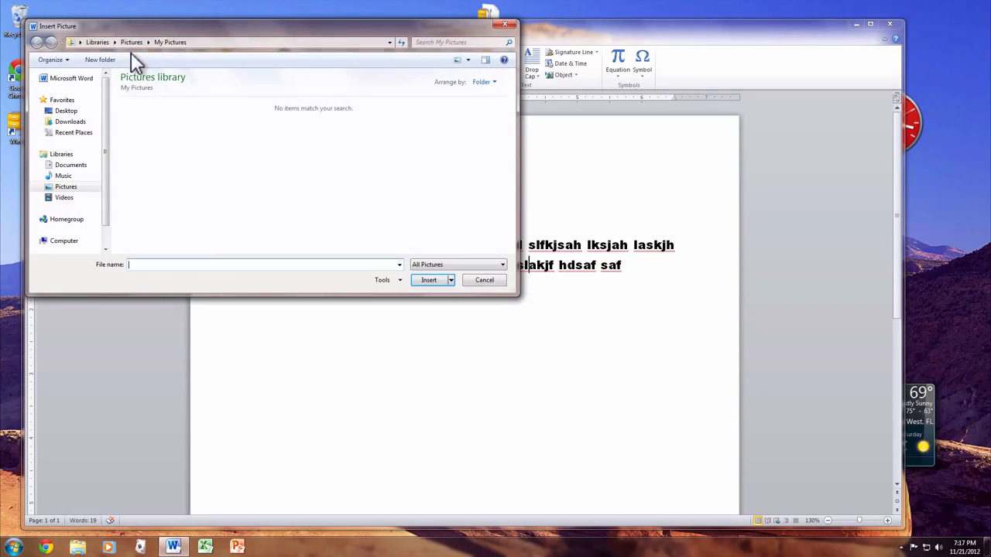
click(74, 188)
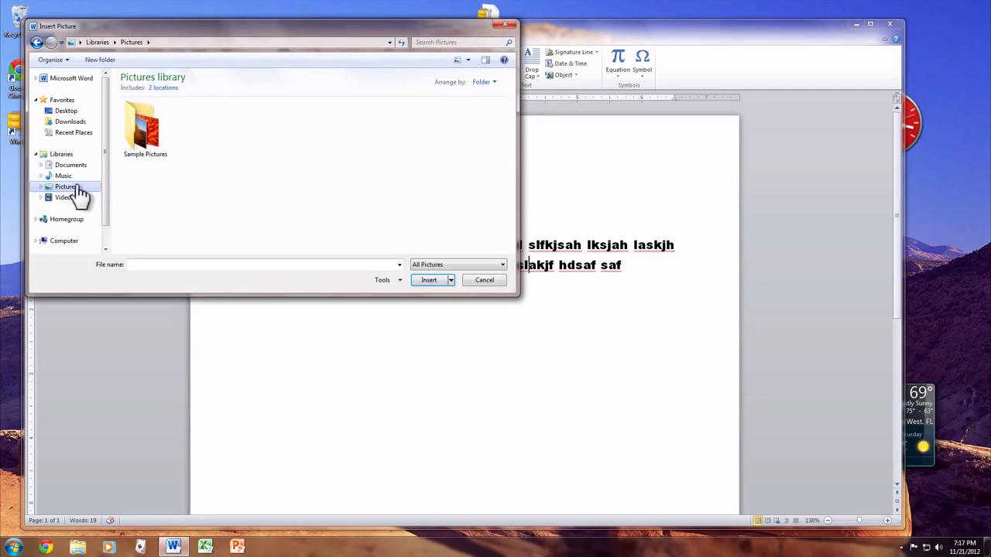
double_click(145, 130)
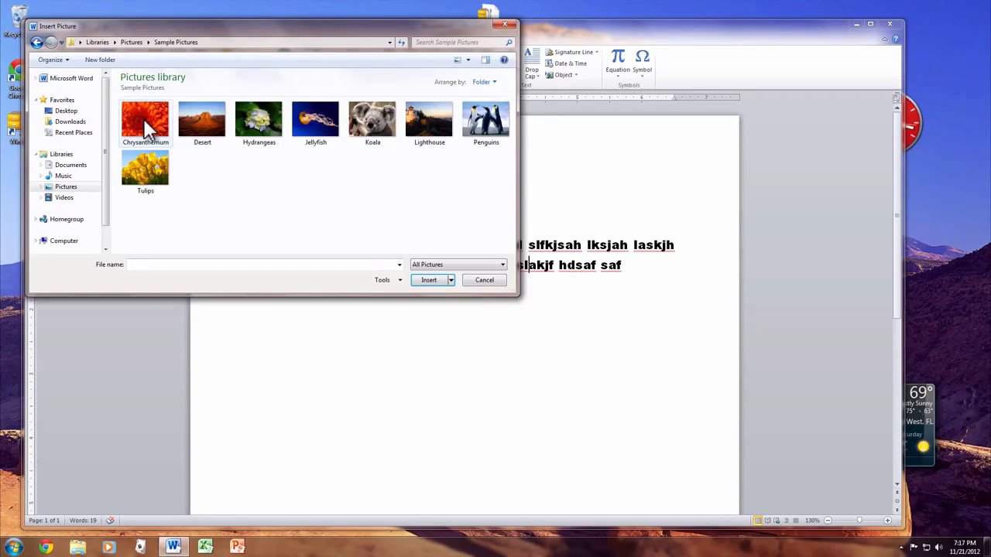
click(372, 124)
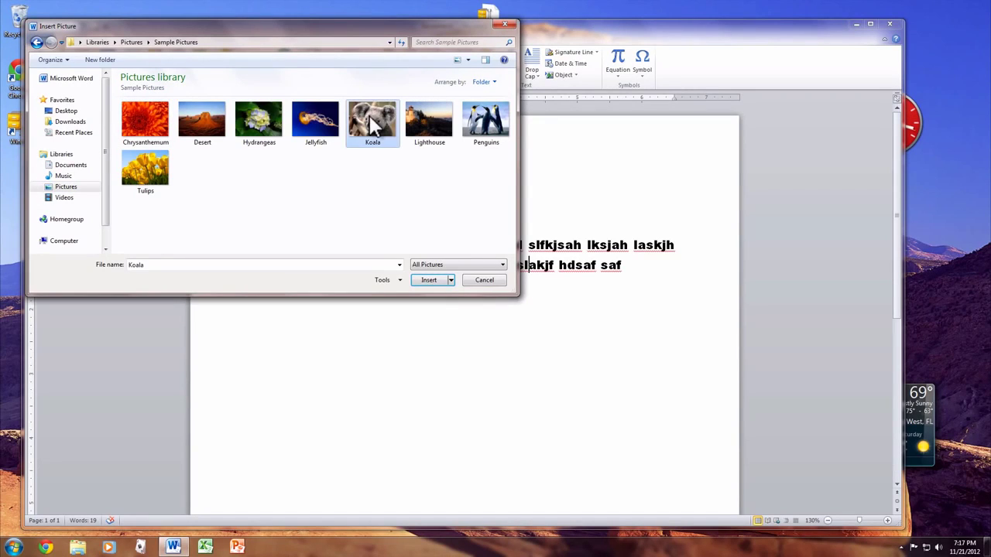
click(427, 280)
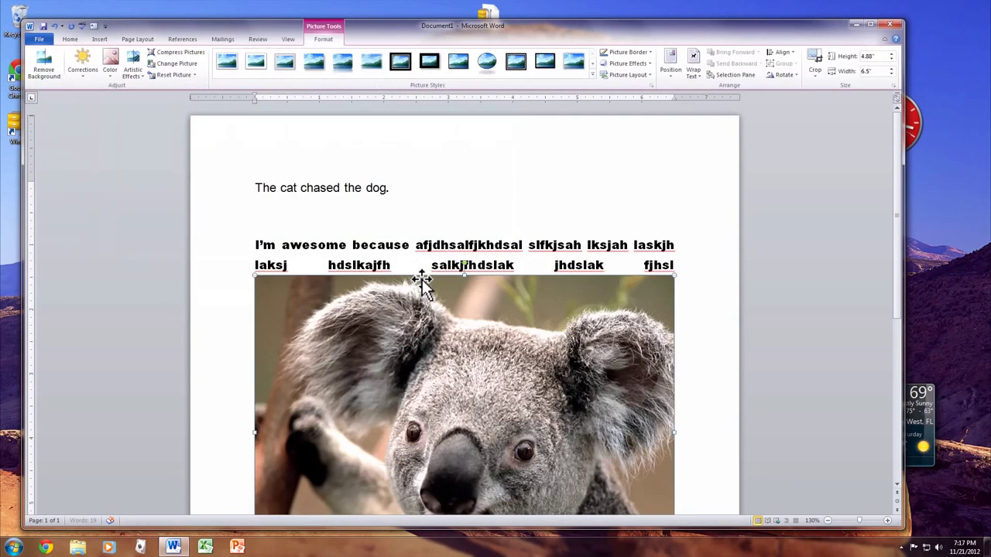
scroll(464, 354, down, 3)
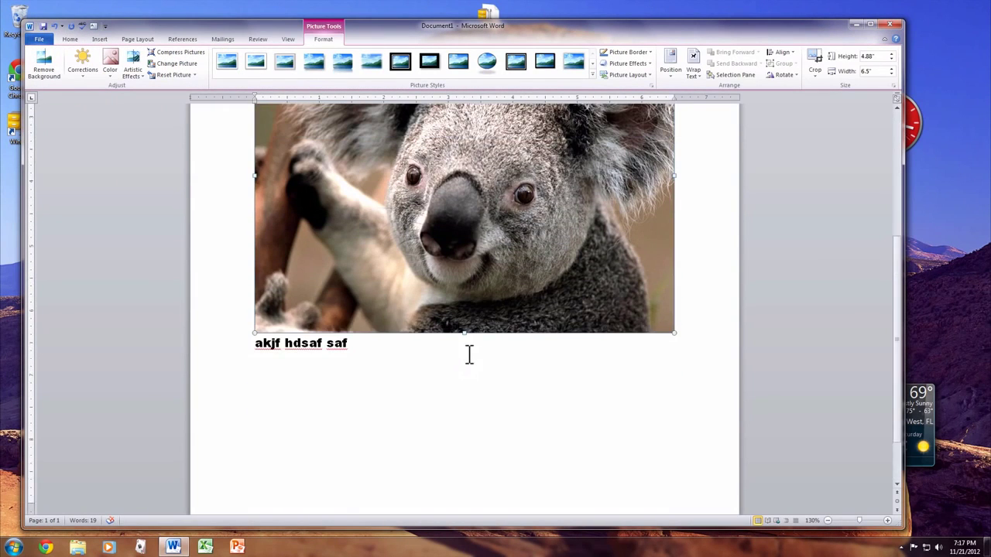
scroll(467, 356, up, 1)
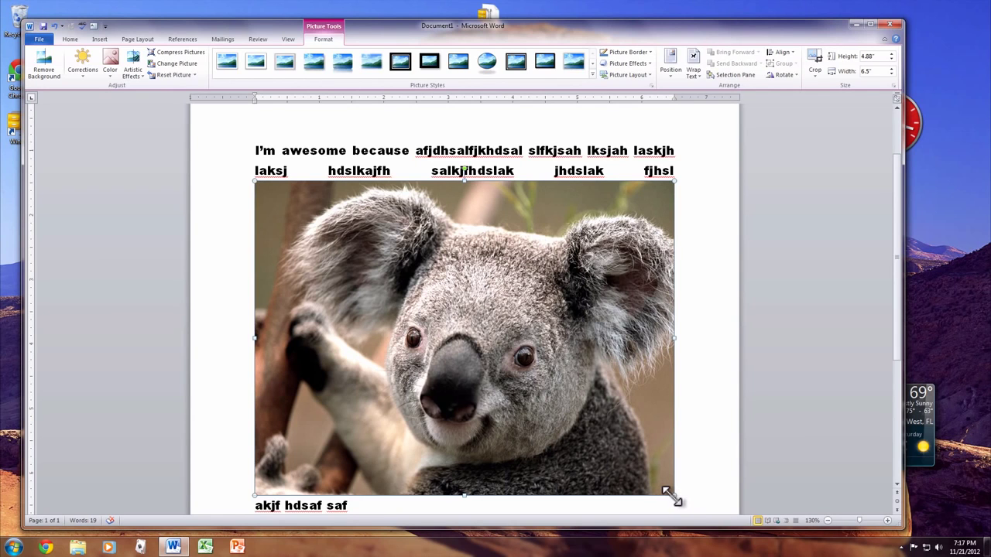
Step: Shrink the koala photo to 1.39" × 1.86" and push it down a line
drag(670, 496, 377, 270)
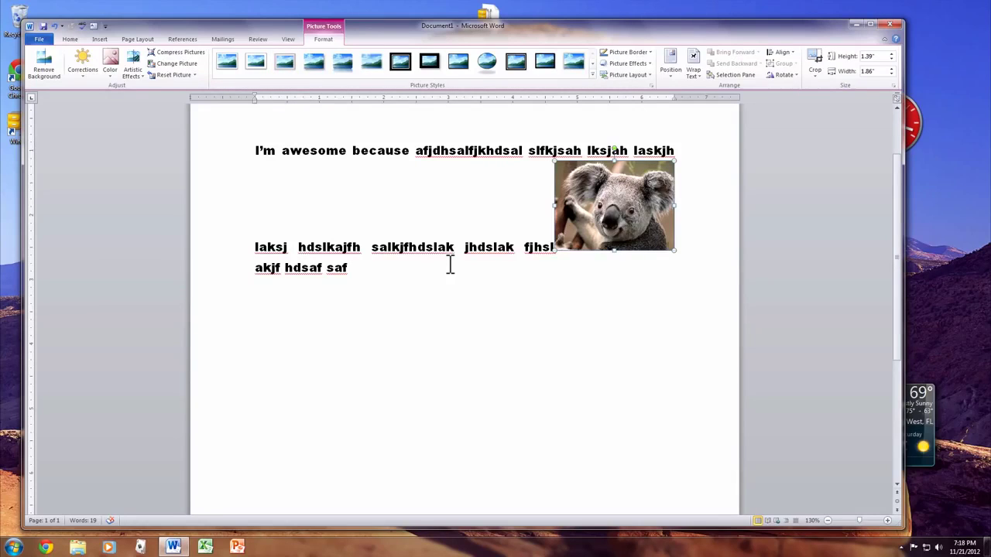
key(Left)
key(Return)
key(Return)
key(Return)
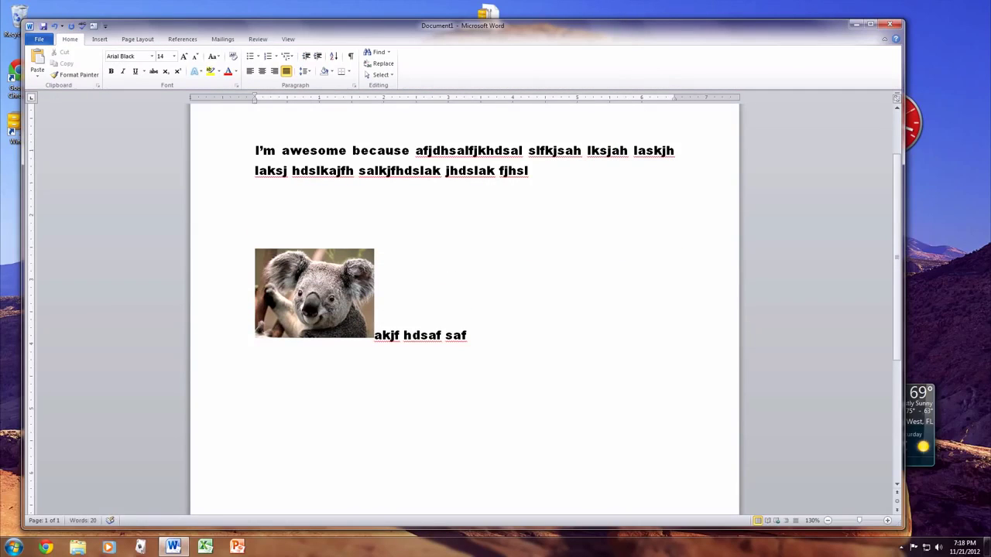
Step: Delete all the text and the koala photo, then type 'Signature' a few lines down
drag(550, 354, 145, 123)
key(Delete)
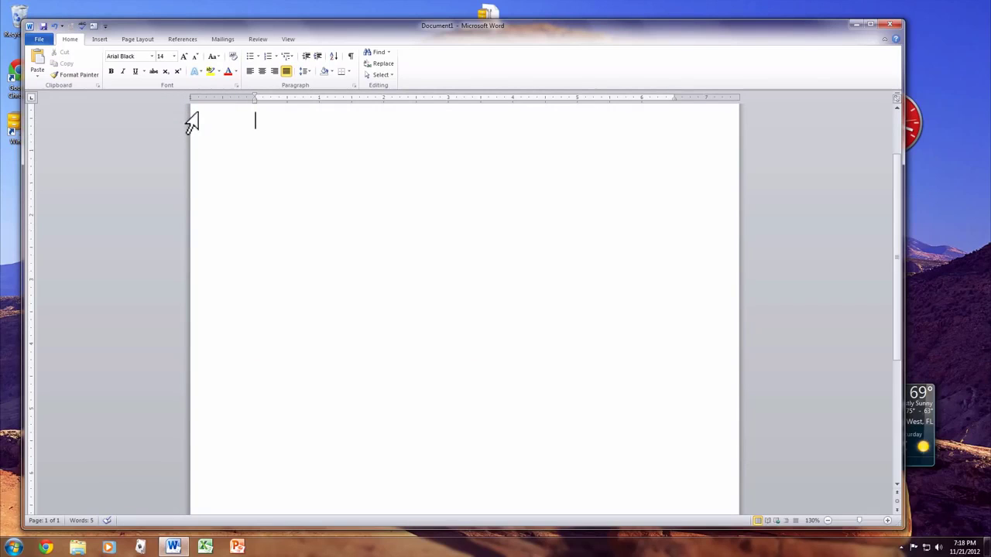
click(99, 39)
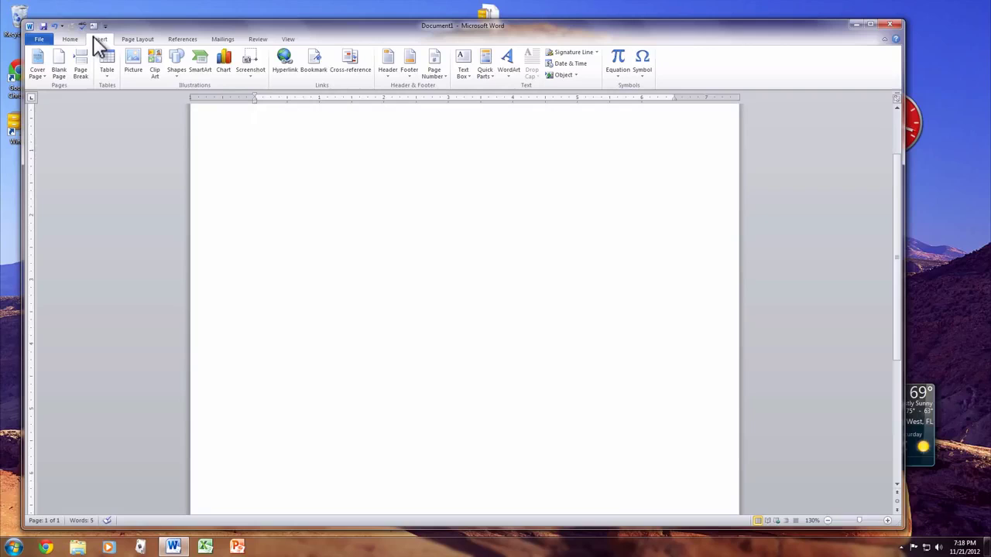
key(Return)
key(Return)
key(Return)
key(Return)
text(S)
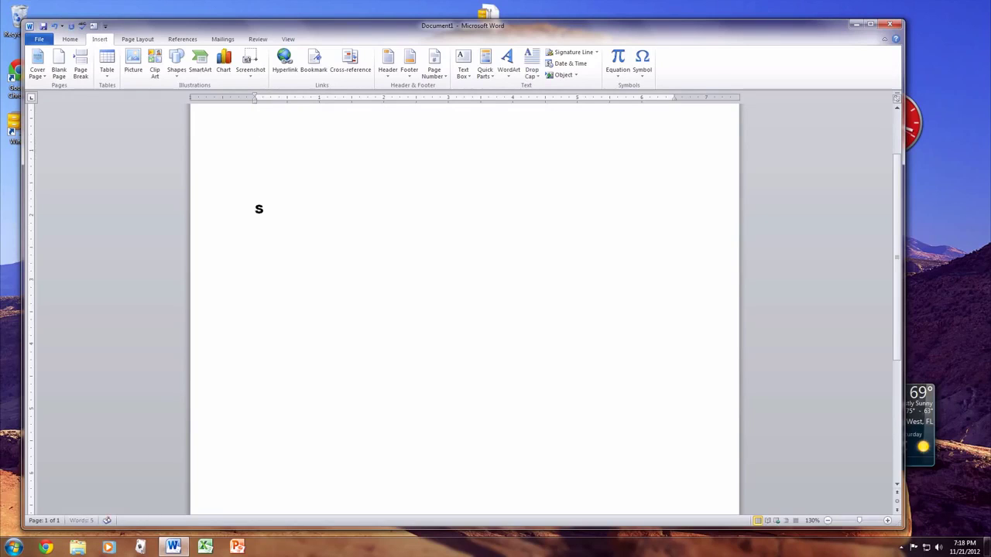
text(ignature)
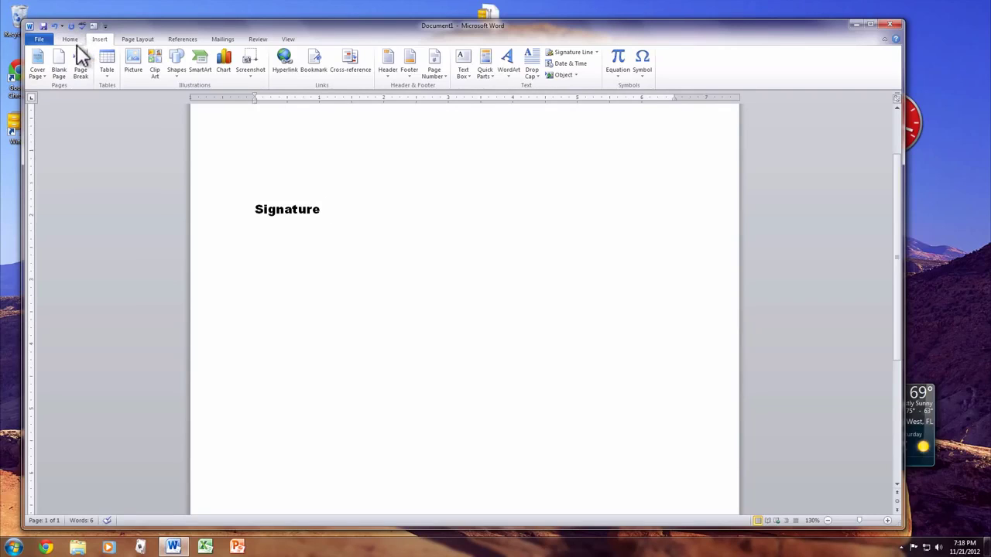
Step: Draw a Right Arrow shape beside Signature and rotate it to point left at the word
click(178, 60)
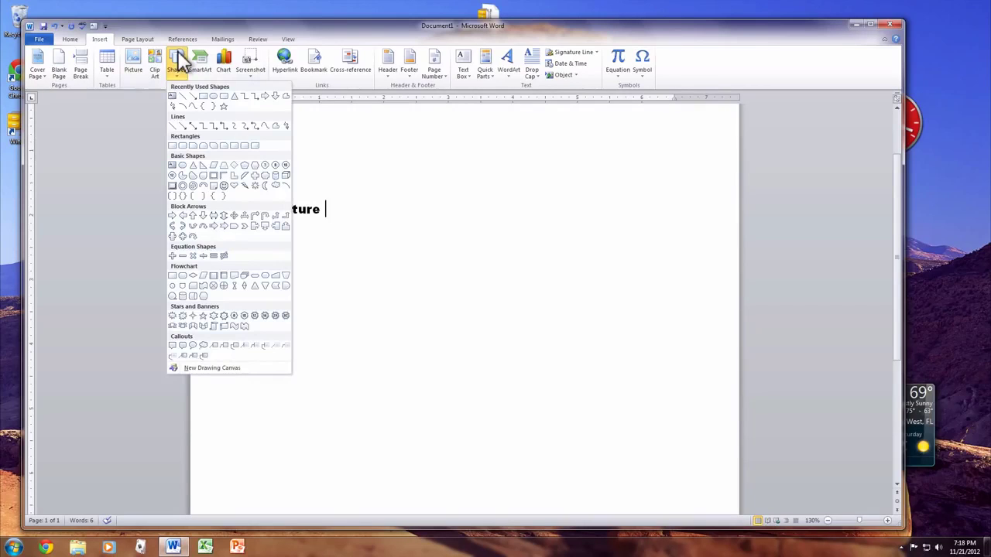
click(172, 213)
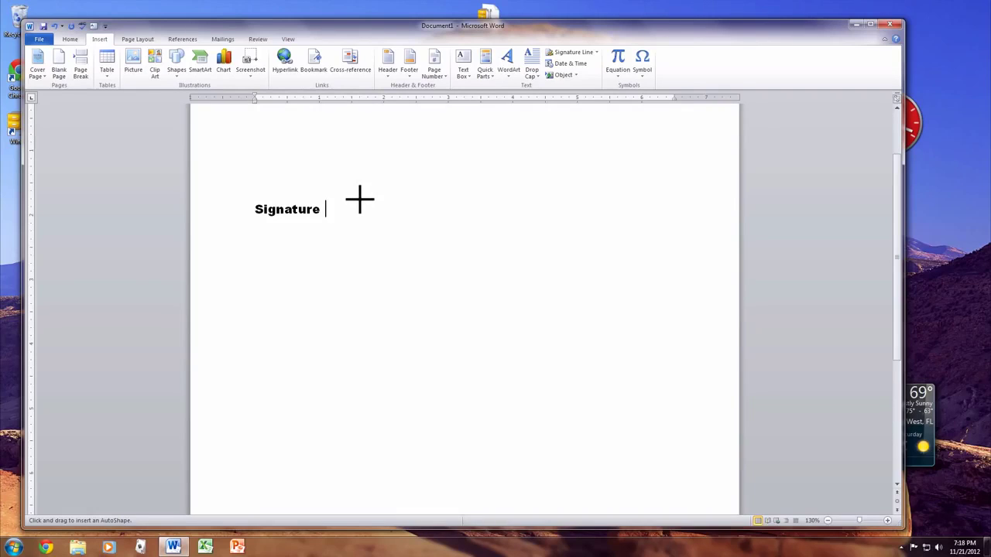
key(Escape)
mouse_move(360, 199)
mouse_down()
mouse_move(410, 199)
mouse_move(423, 225)
mouse_up()
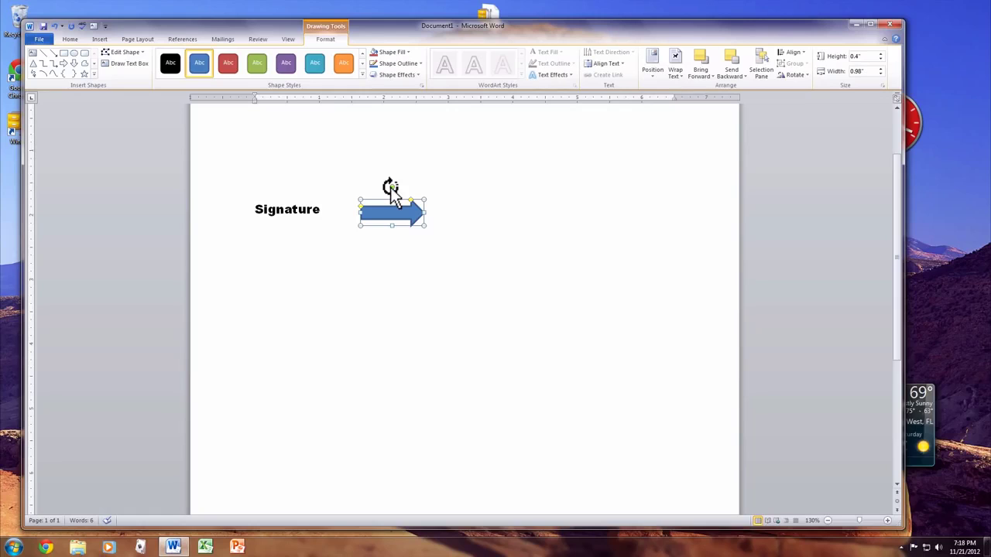
mouse_move(391, 188)
mouse_down()
mouse_move(380, 196)
mouse_move(393, 228)
mouse_up()
click(392, 267)
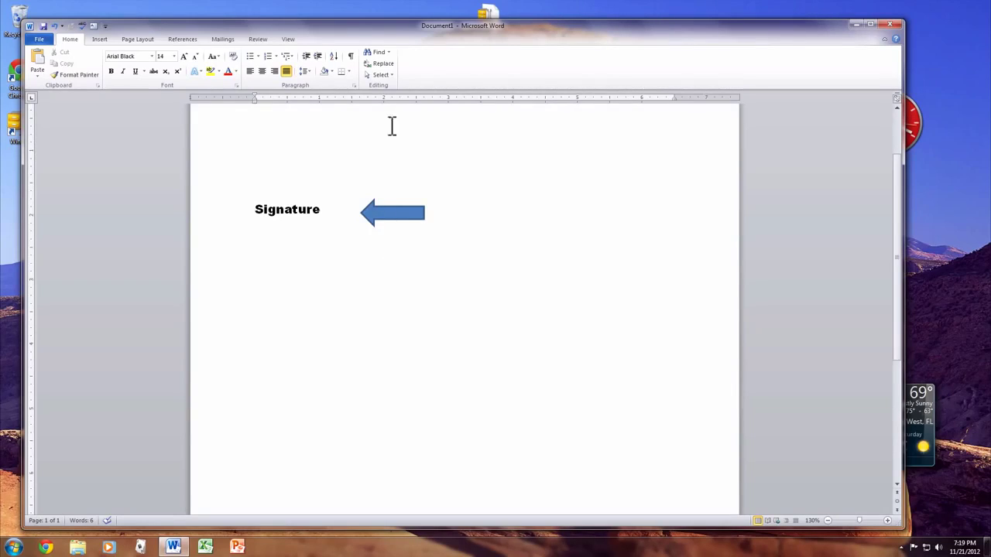
click(98, 41)
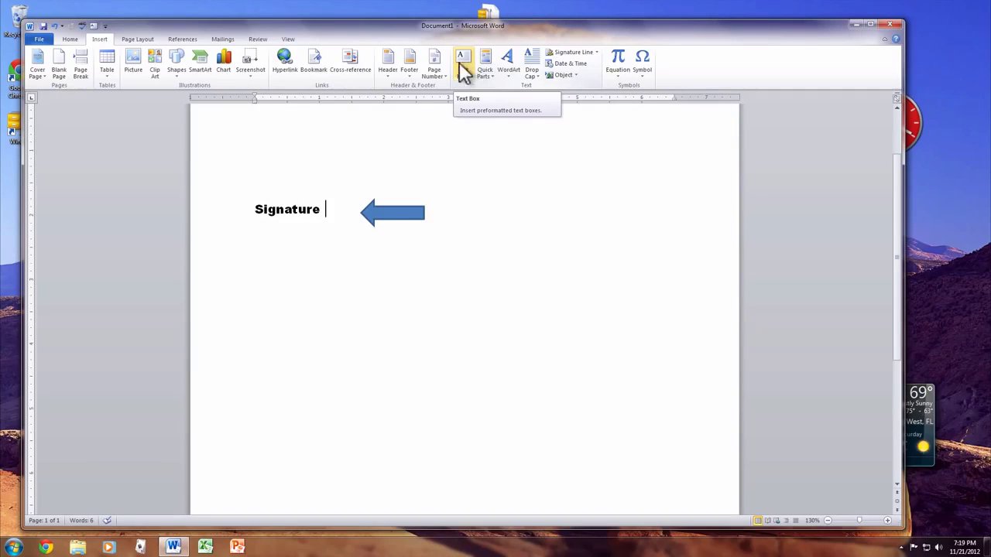
click(460, 61)
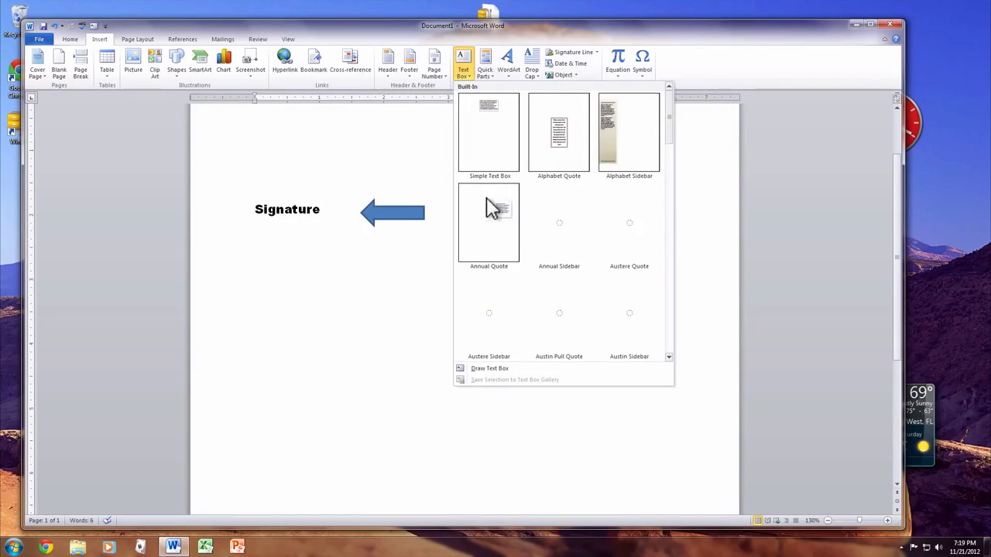
scroll(608, 317, down, 5)
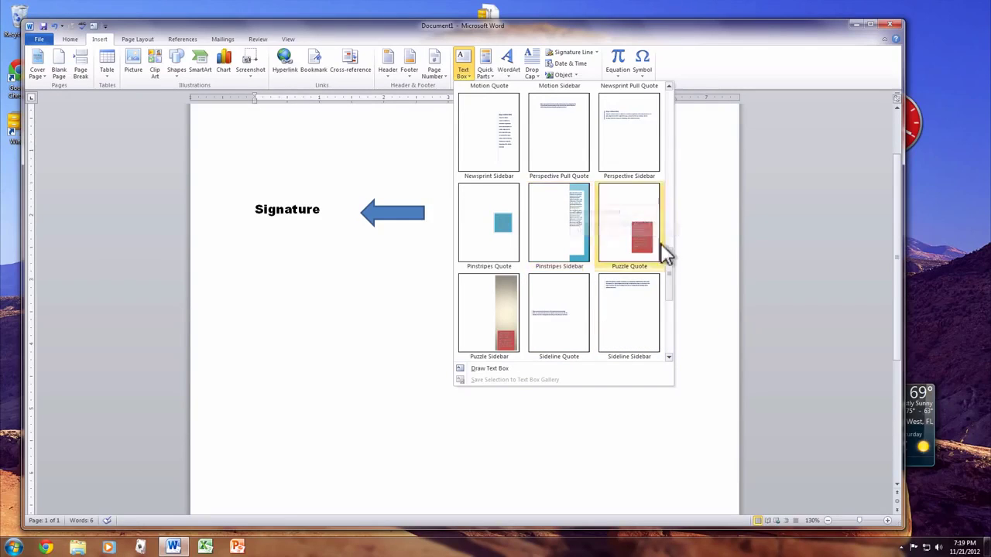
drag(666, 245, 663, 81)
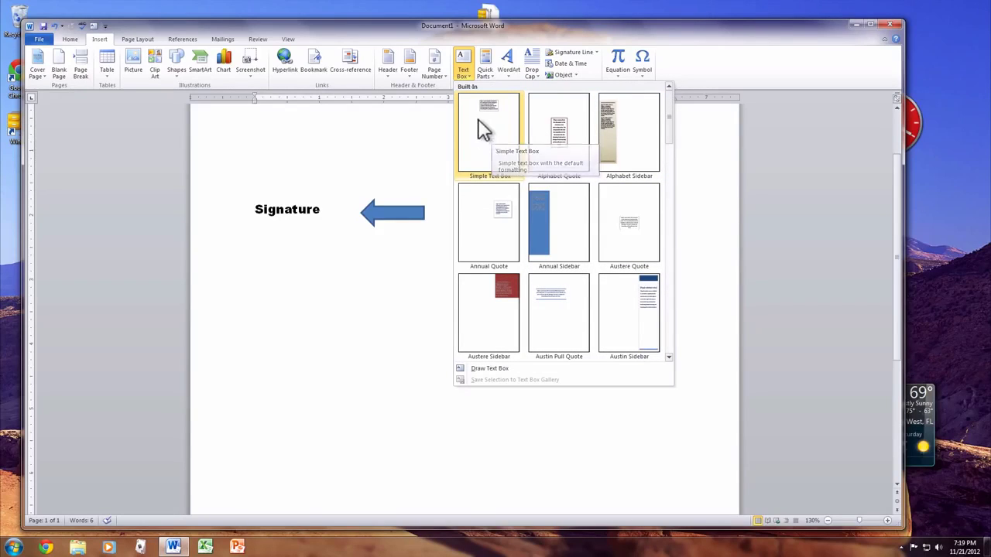
click(480, 120)
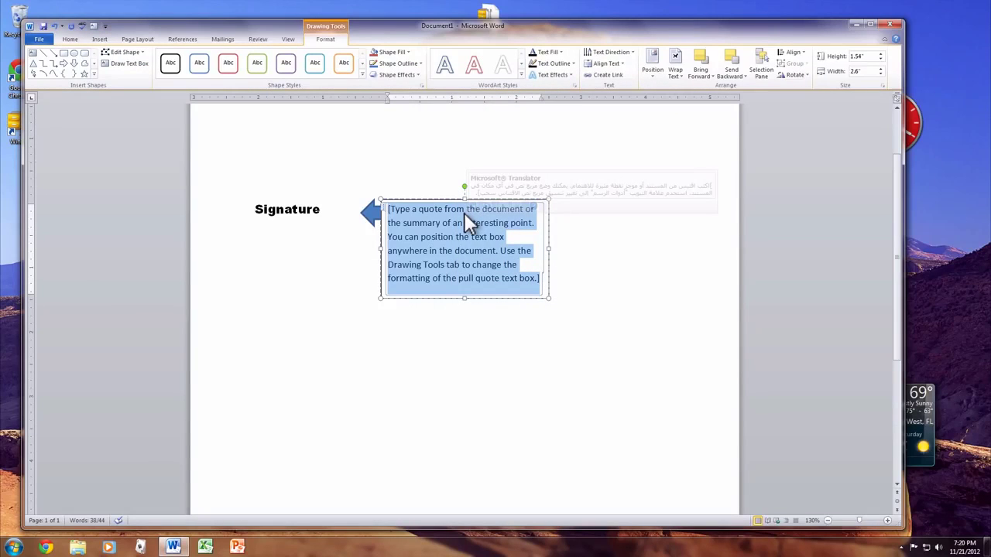
text(My text)
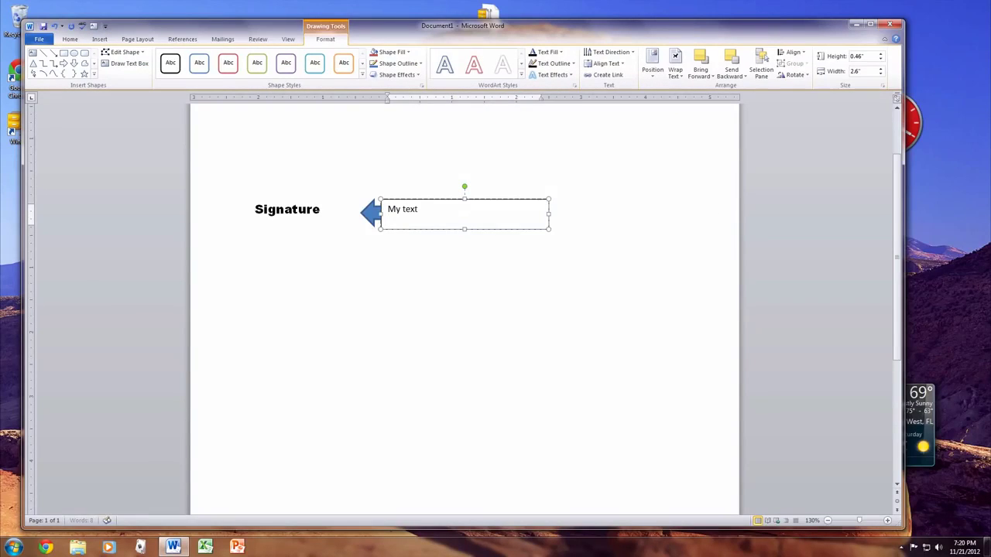
text( goes here)
click(435, 182)
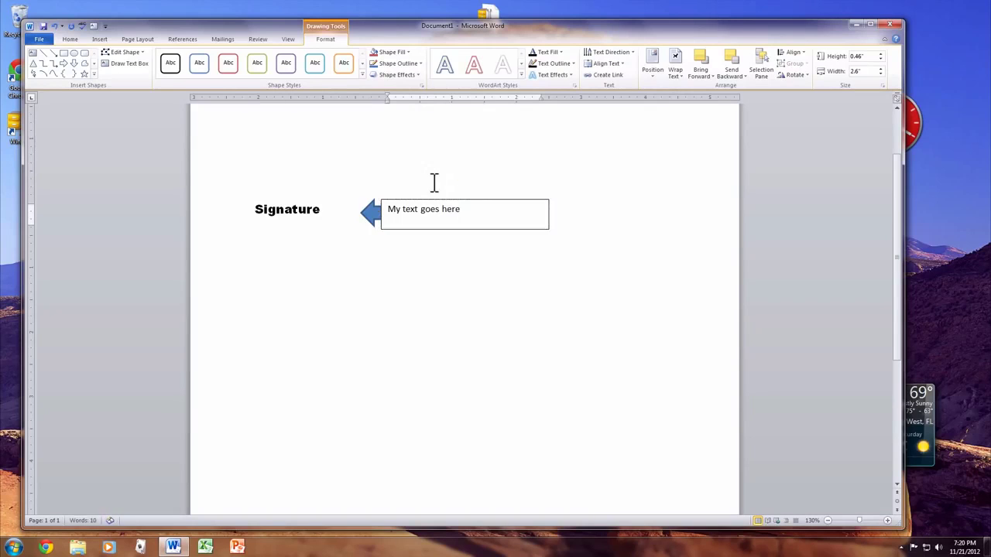
click(429, 221)
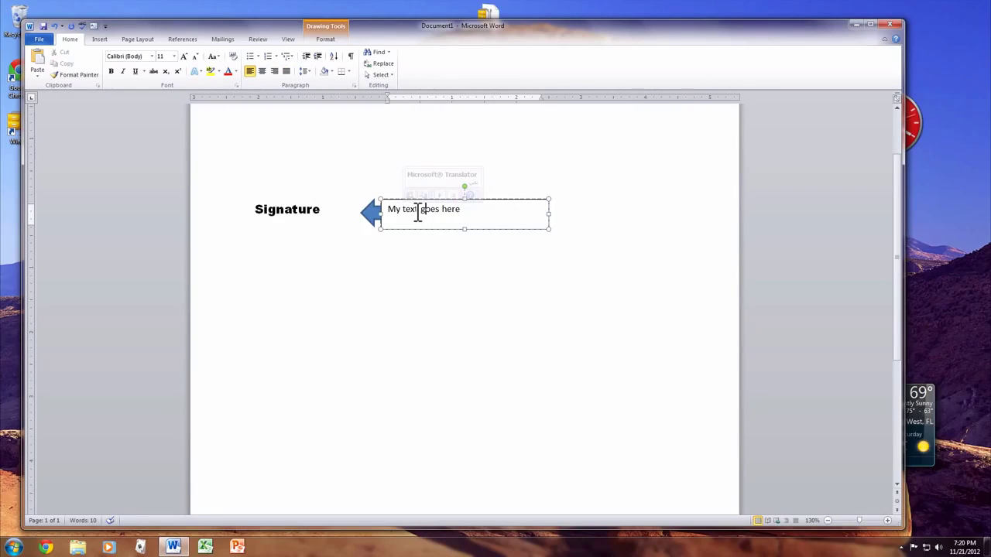
key(ctrl+z)
key(ctrl+z)
key(ctrl+z)
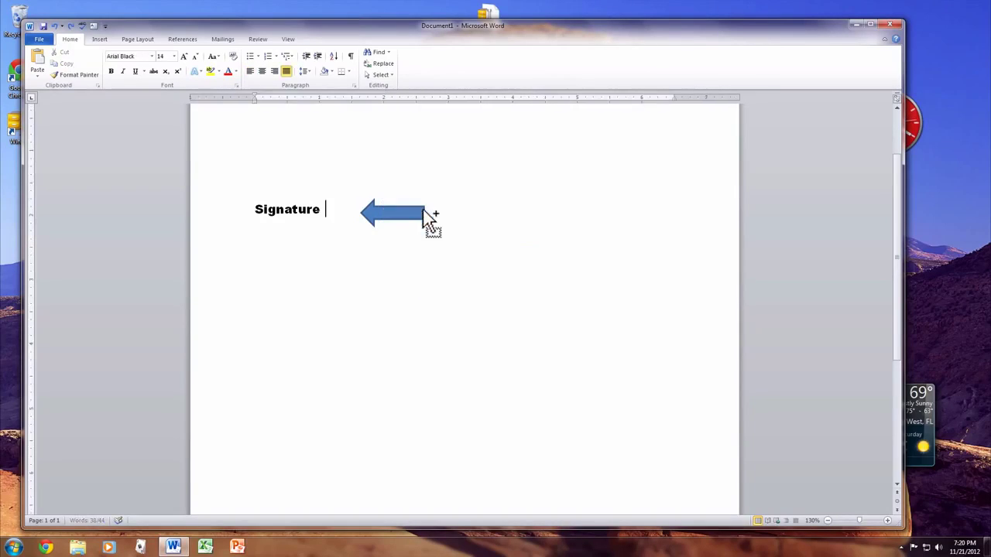
Step: Show the Page Layout commands and turn View Ruler off and back on
click(100, 40)
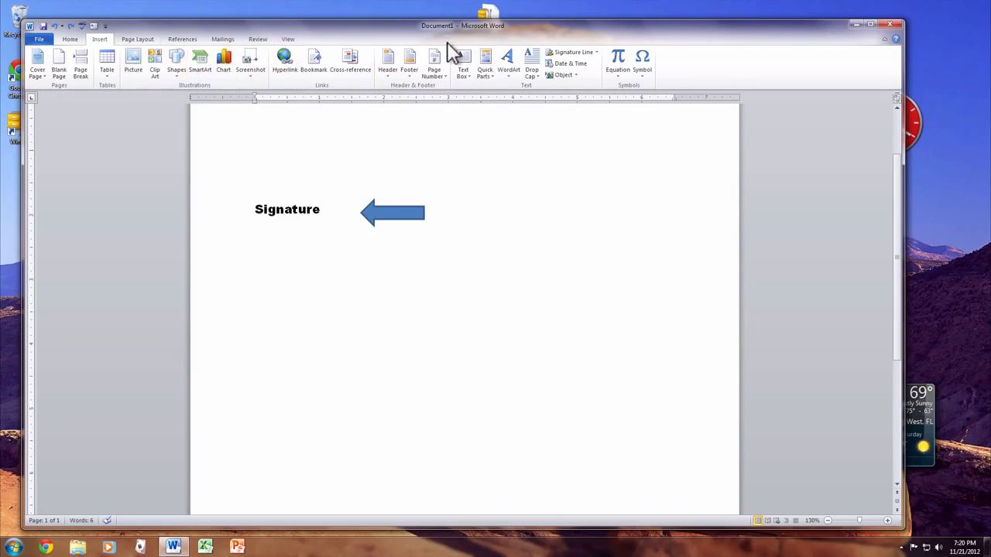
click(147, 39)
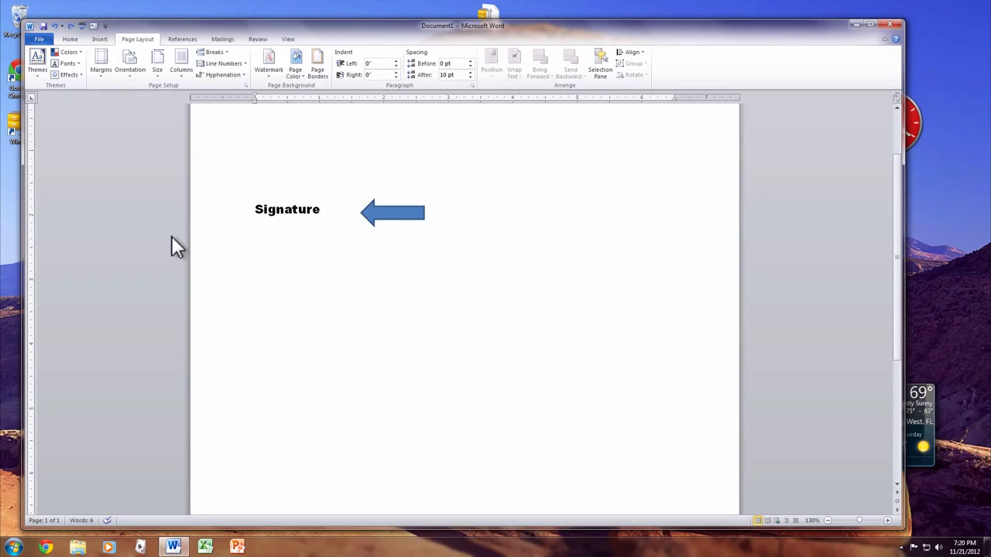
click(896, 99)
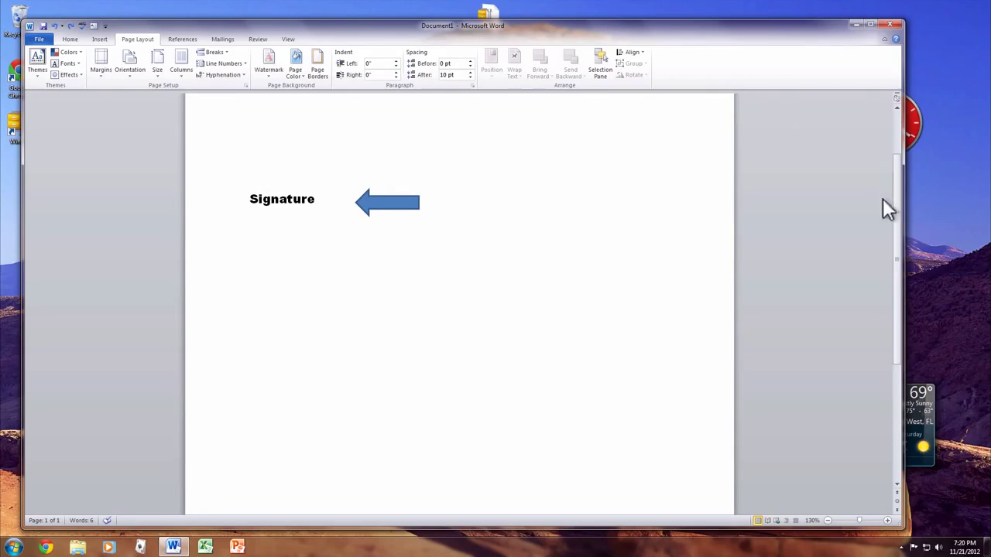
click(897, 100)
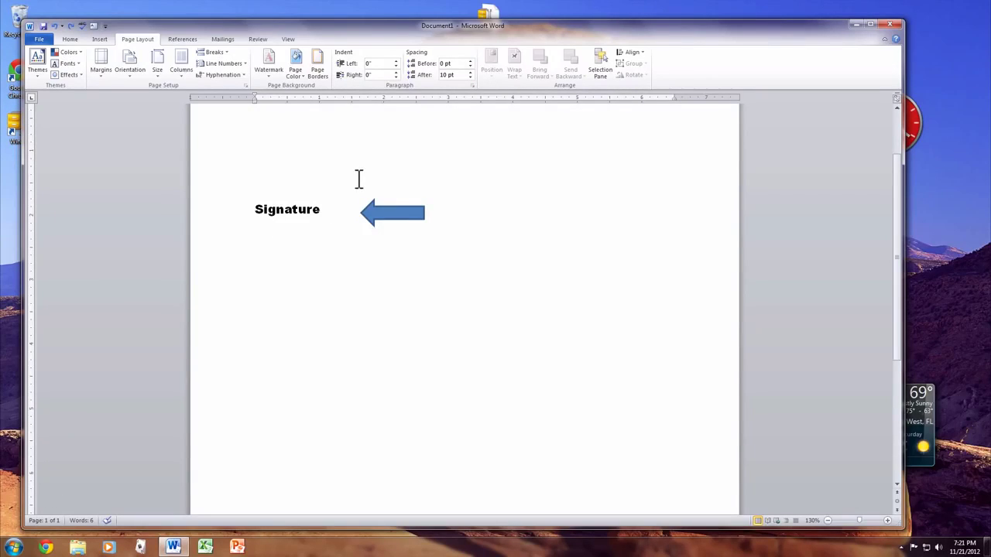
click(130, 65)
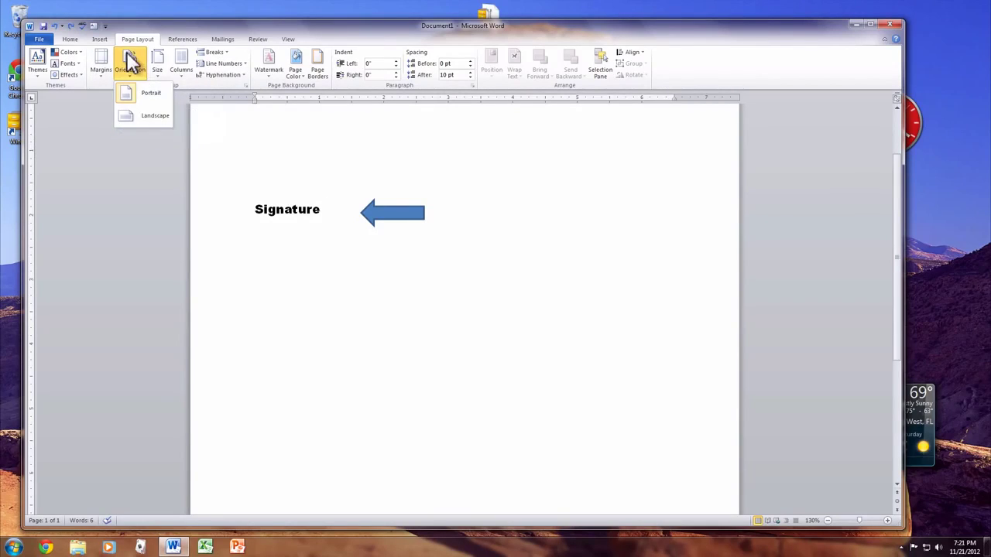
click(155, 115)
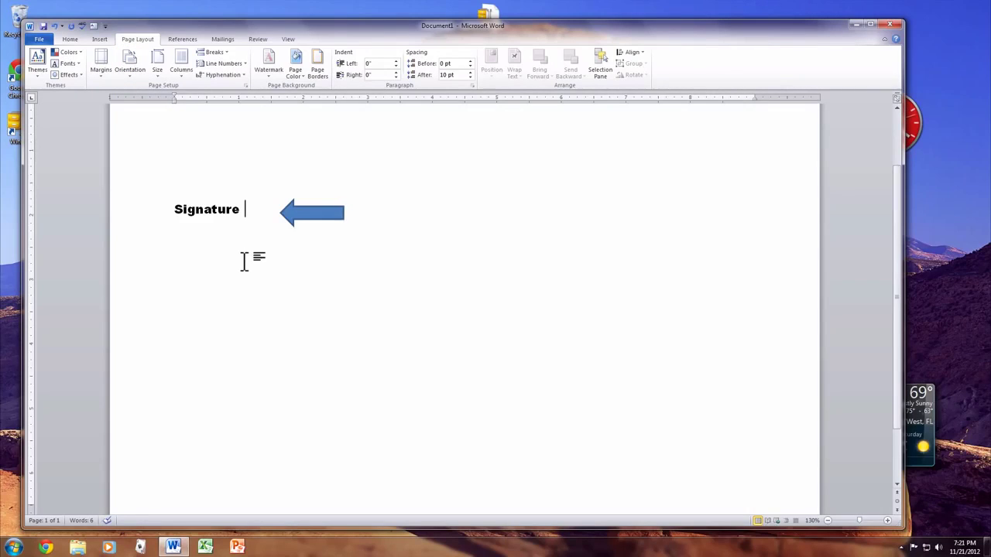
click(101, 61)
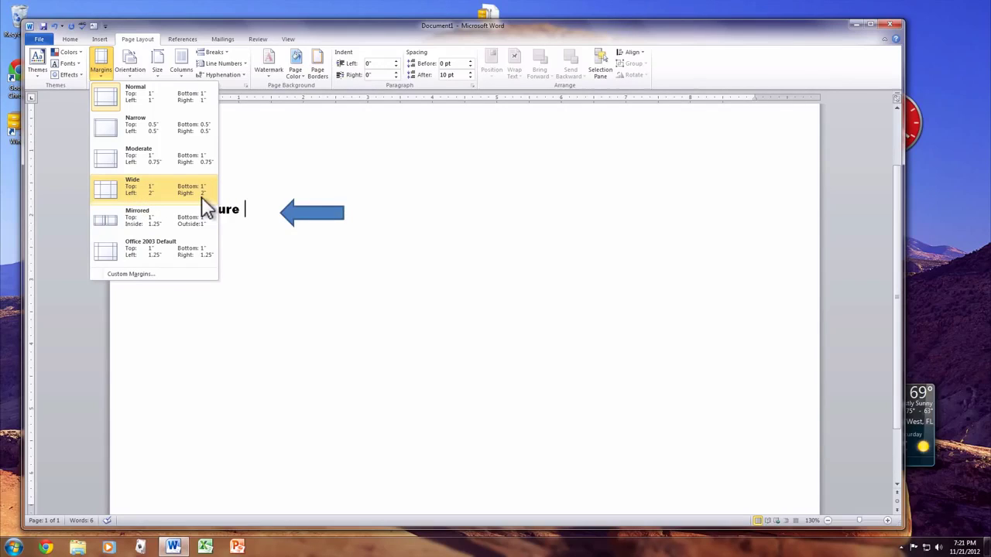
click(185, 273)
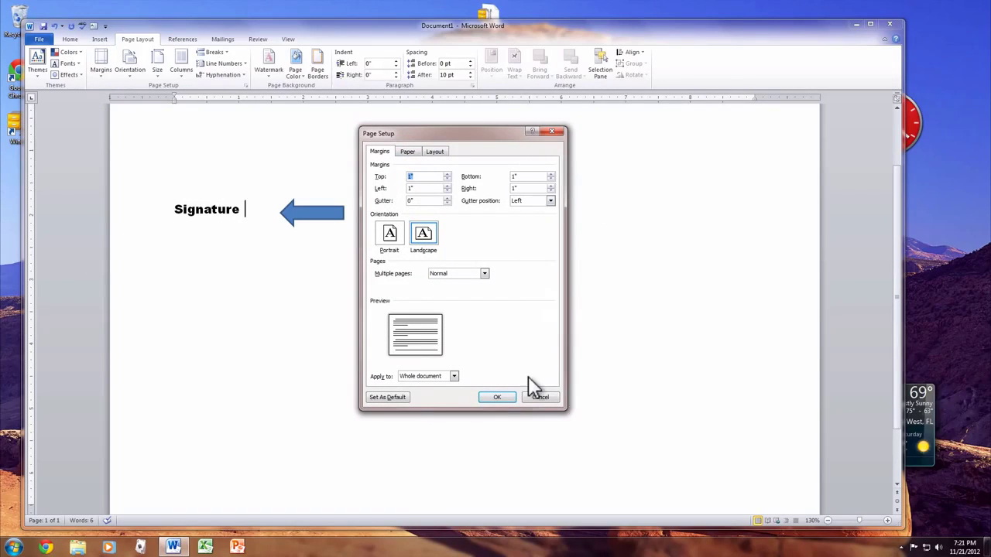
click(540, 398)
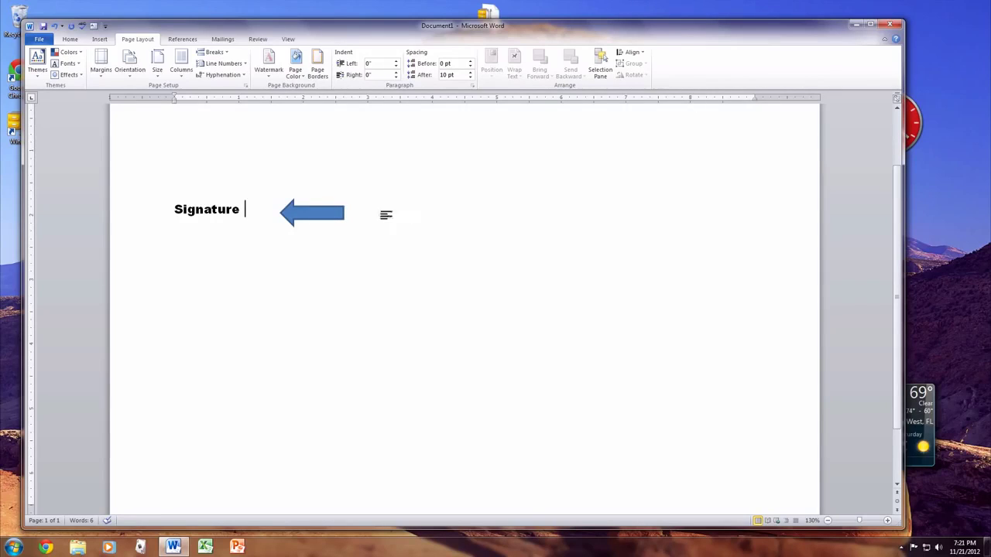
Step: Delete the blue left-pointing block arrow beside the word Signature
click(312, 215)
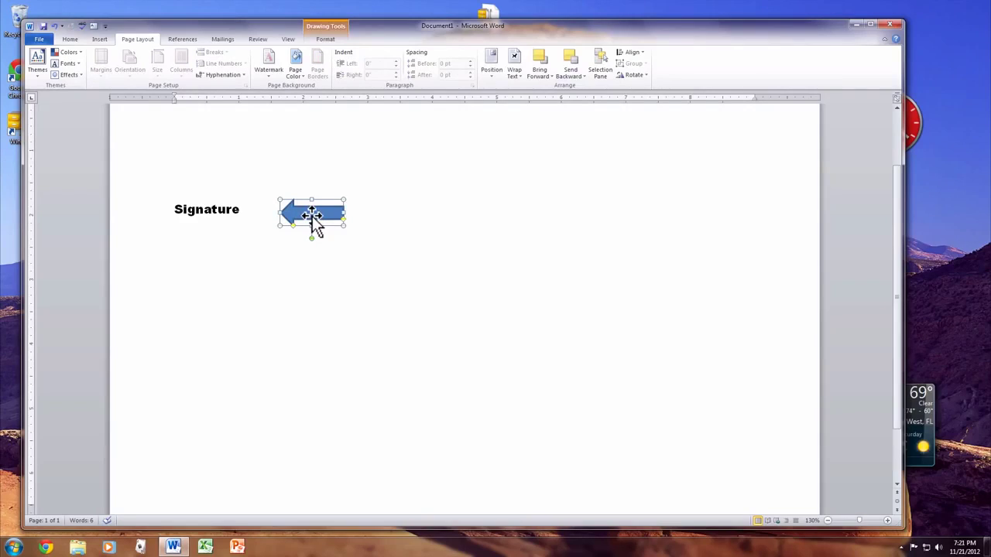
key(Delete)
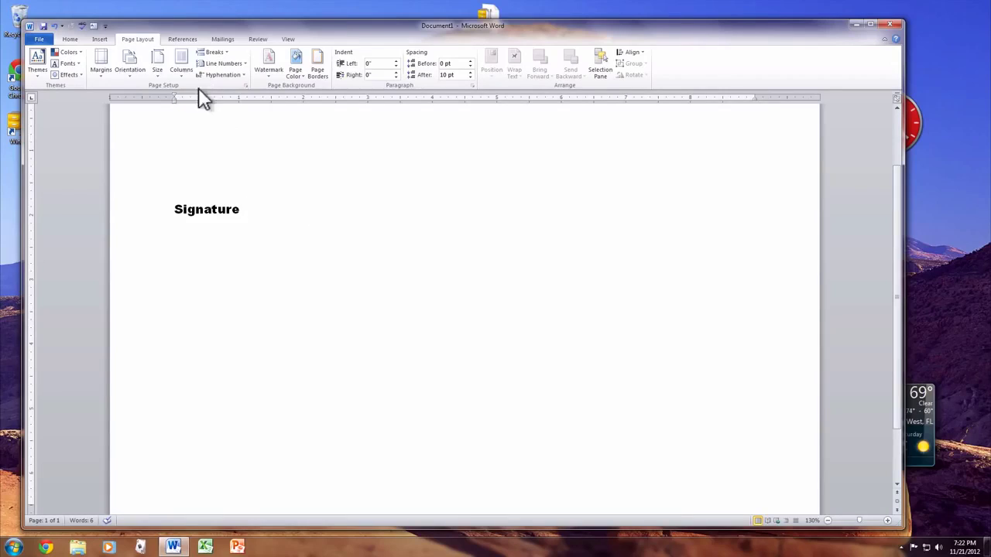
Step: Add a custom text watermark reading 'This is My Document' across the page
click(267, 65)
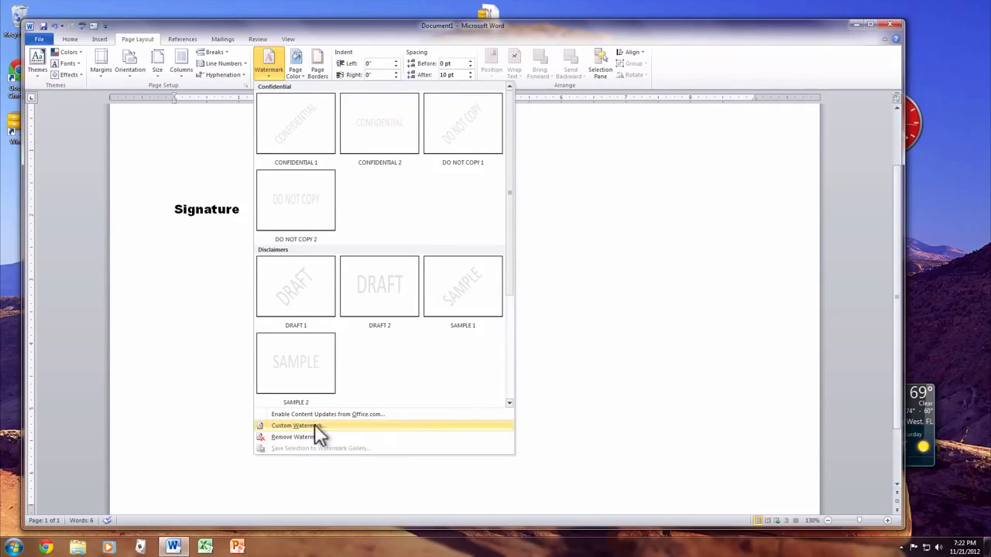
click(334, 426)
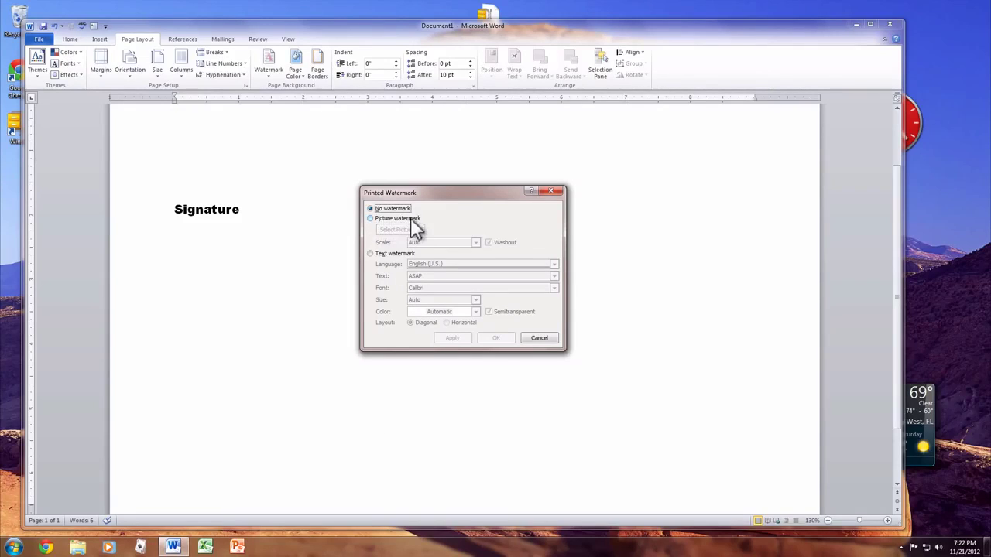
click(382, 254)
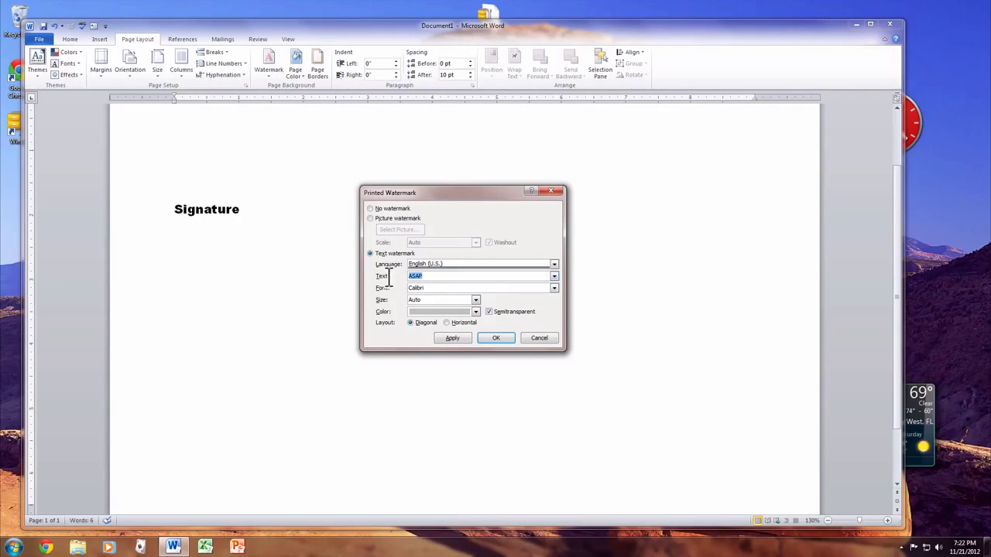
text(This is My Document)
click(446, 338)
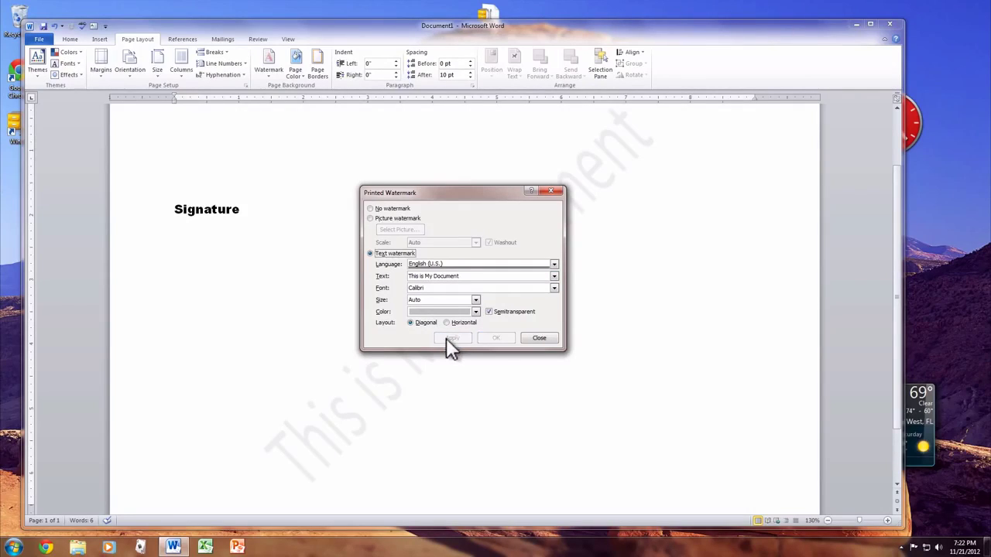
click(538, 337)
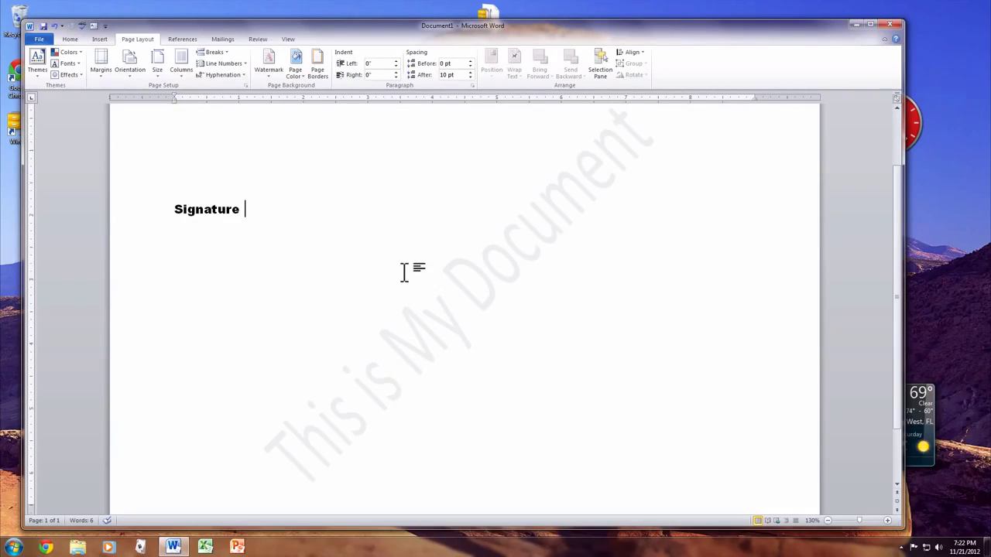
Step: Insert footnote 1 after Signature and return to the body text
click(183, 40)
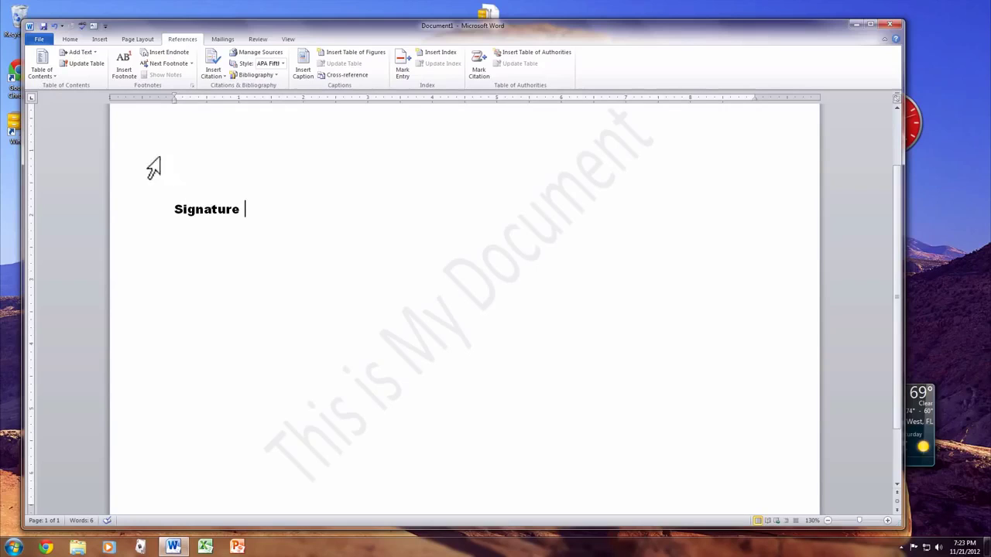
click(128, 76)
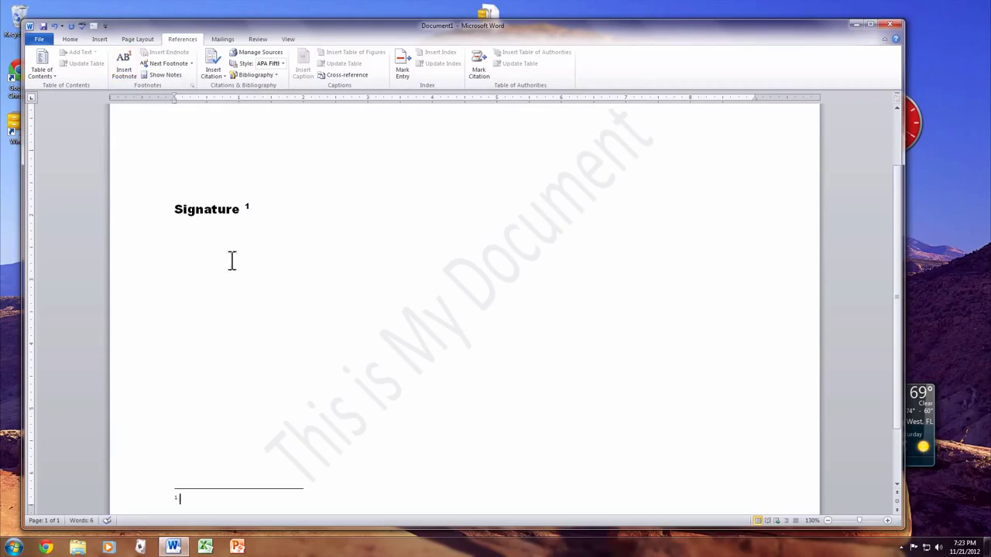
scroll(232, 326, down, 1)
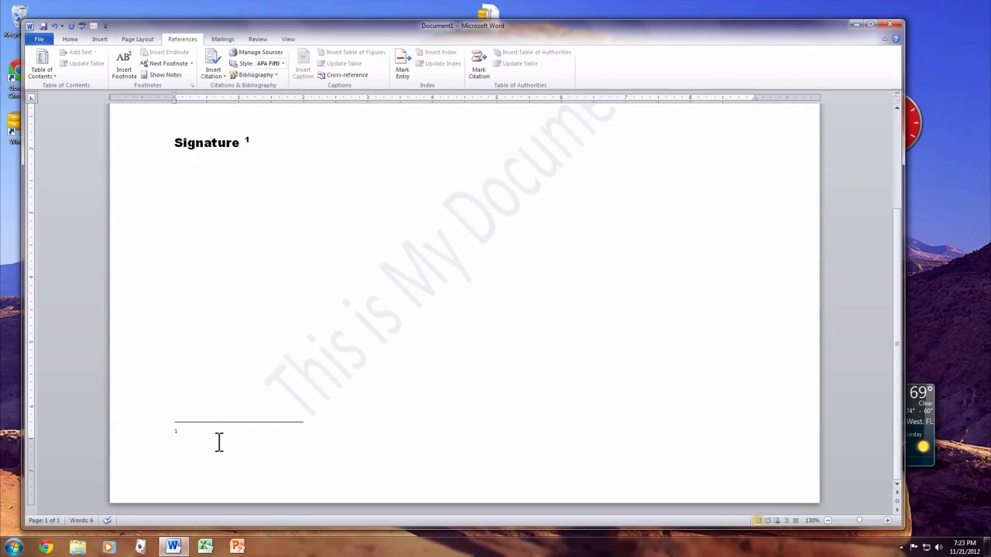
click(239, 320)
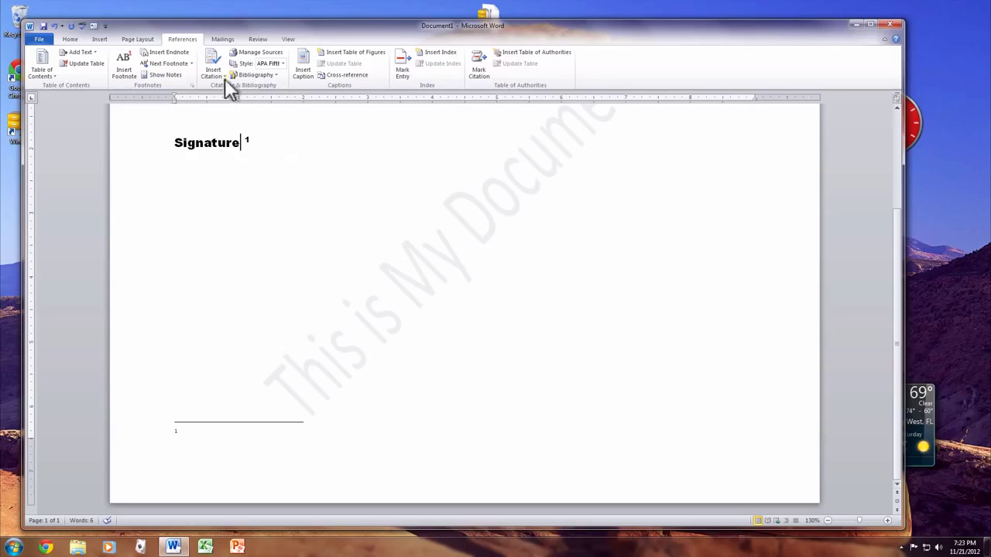
click(223, 41)
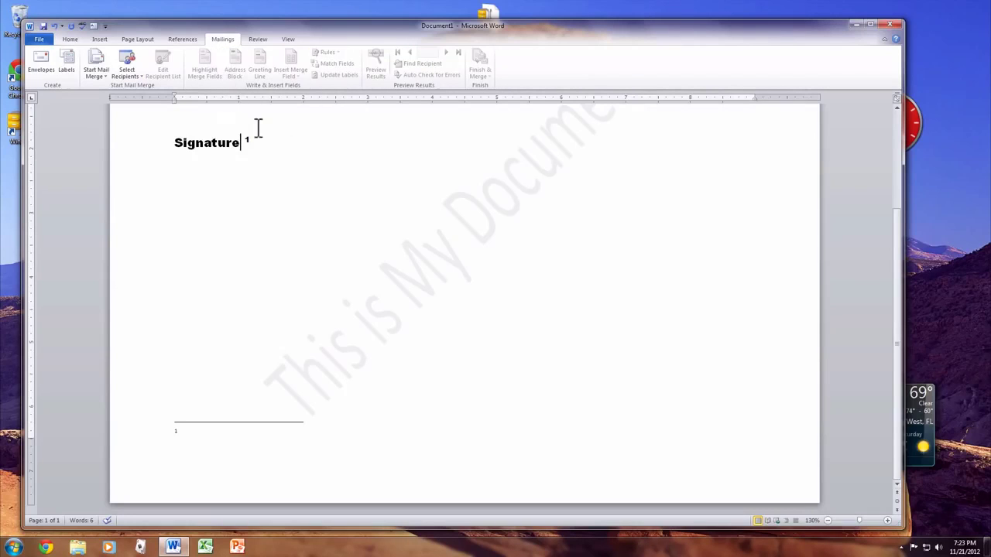
Step: Delete Signature with its footnote mark, then look over the Review and View tabs
drag(271, 133, 186, 133)
key(Delete)
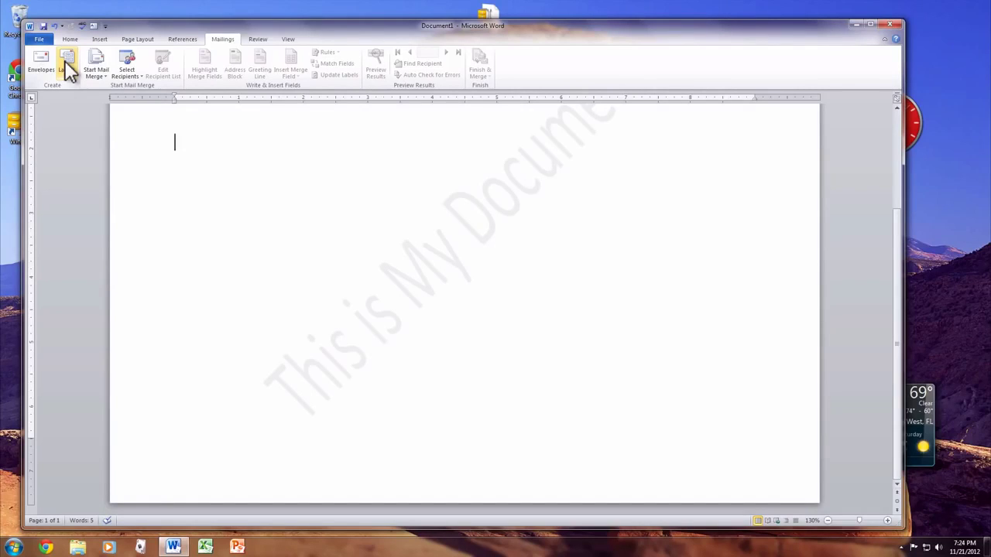
click(257, 40)
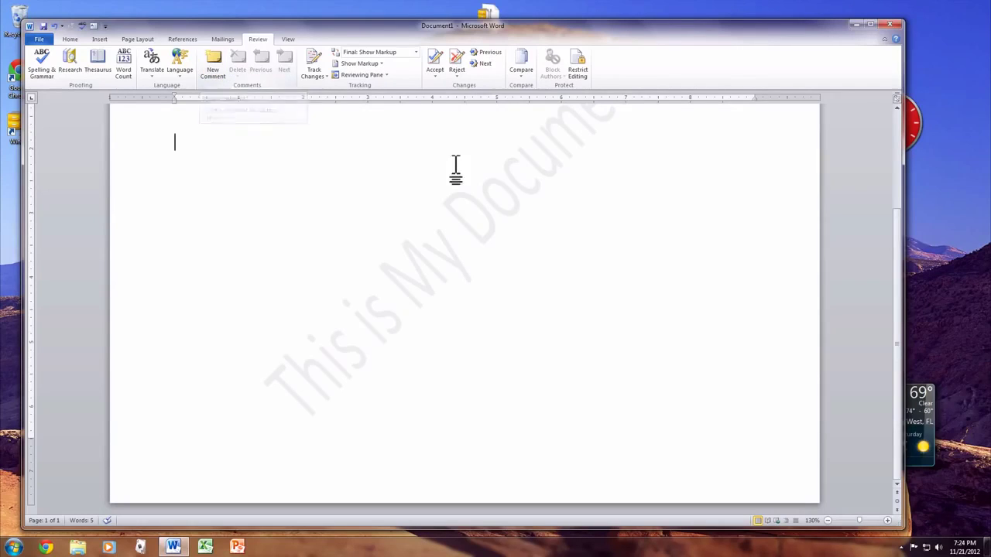
click(288, 40)
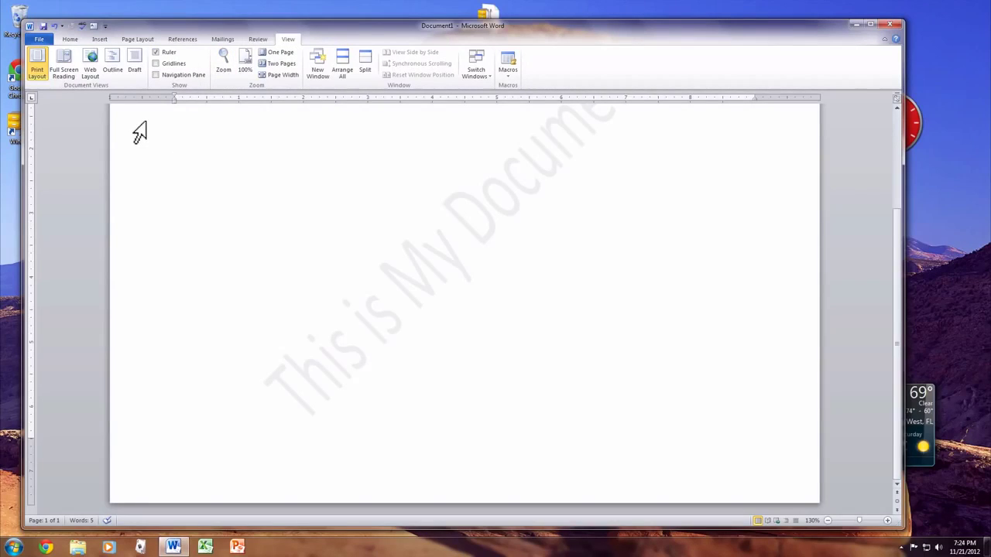
Step: Switch to Draft view and back to Print Layout, then select 'dog.' in the sentence
click(135, 58)
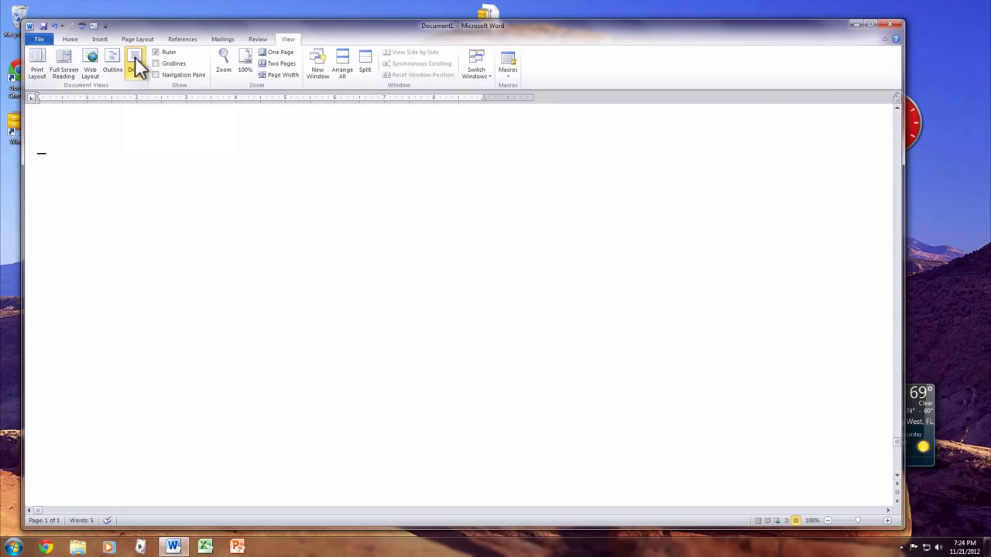
click(36, 62)
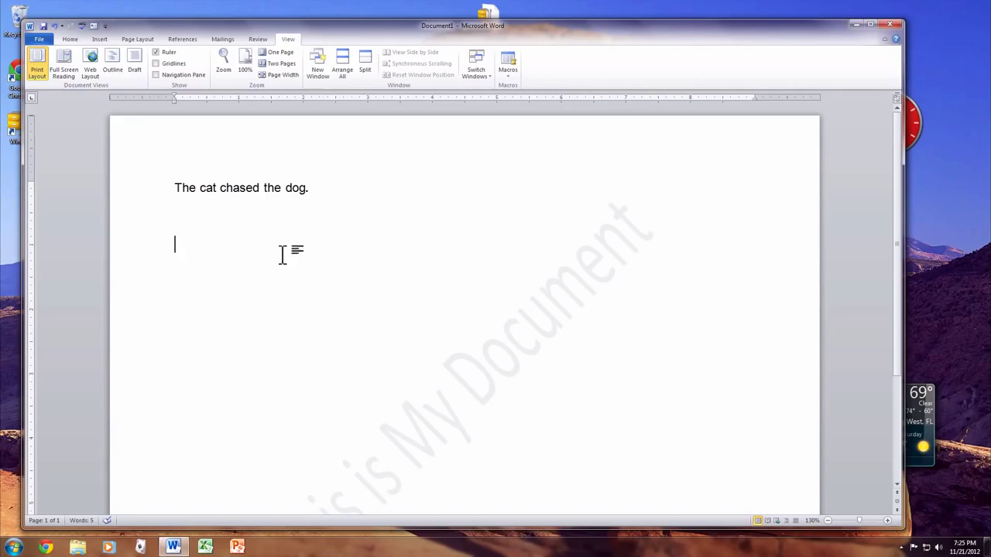
drag(314, 186, 286, 188)
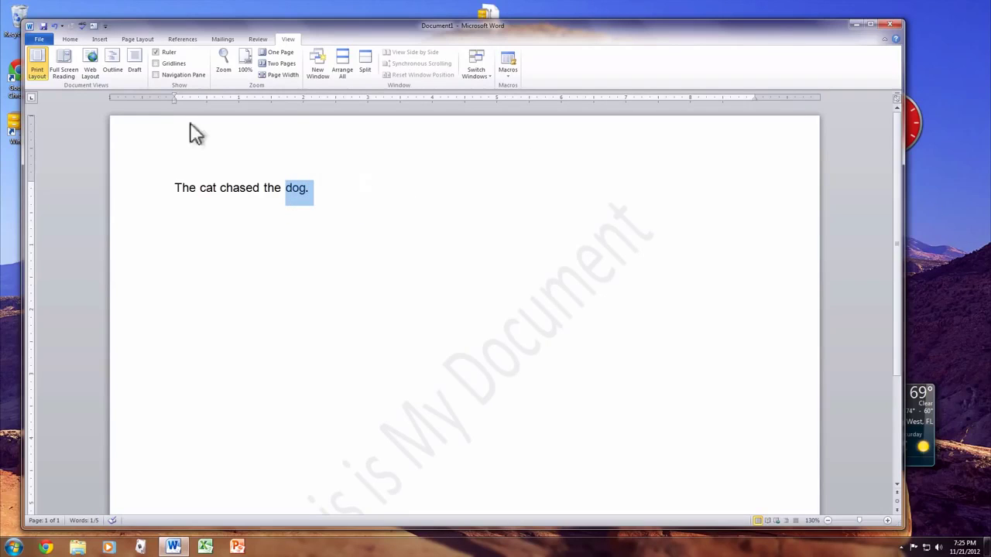
Step: Bold the selected word 'dog.' from the Home tab
click(69, 40)
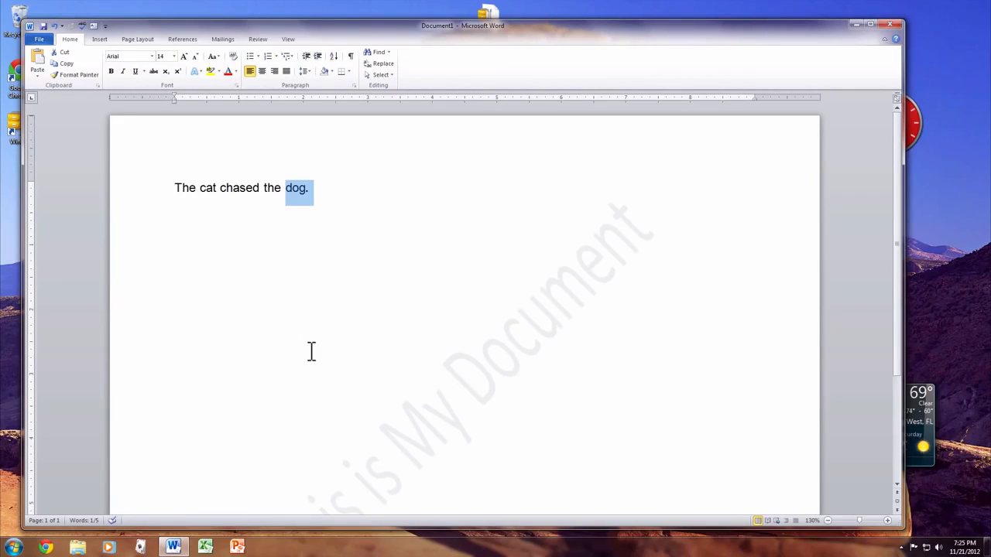
key(ctrl+b)
key(ctrl+b)
Step: Delete all text, then undo repeatedly to bring back 'The cat chased the dog.'
key(ctrl+a)
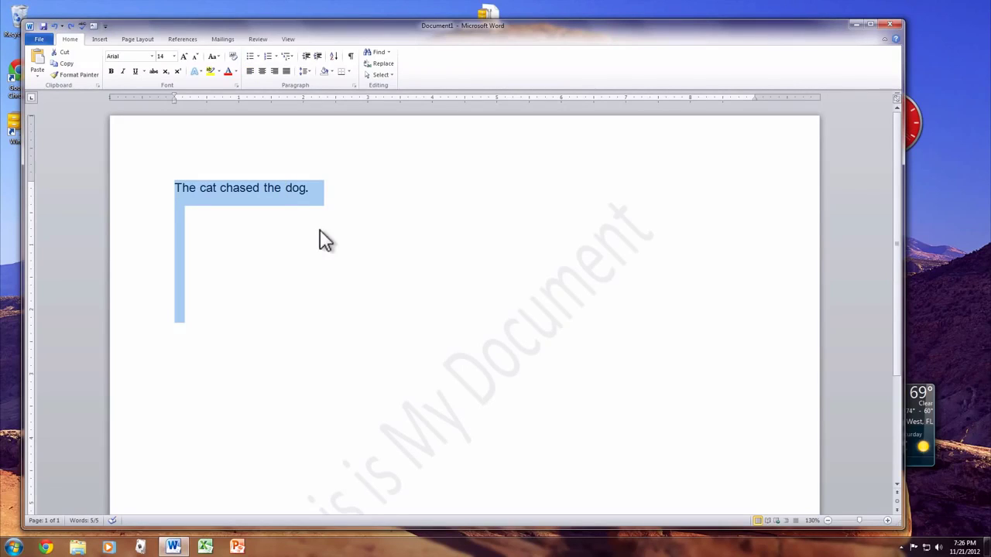
key(Delete)
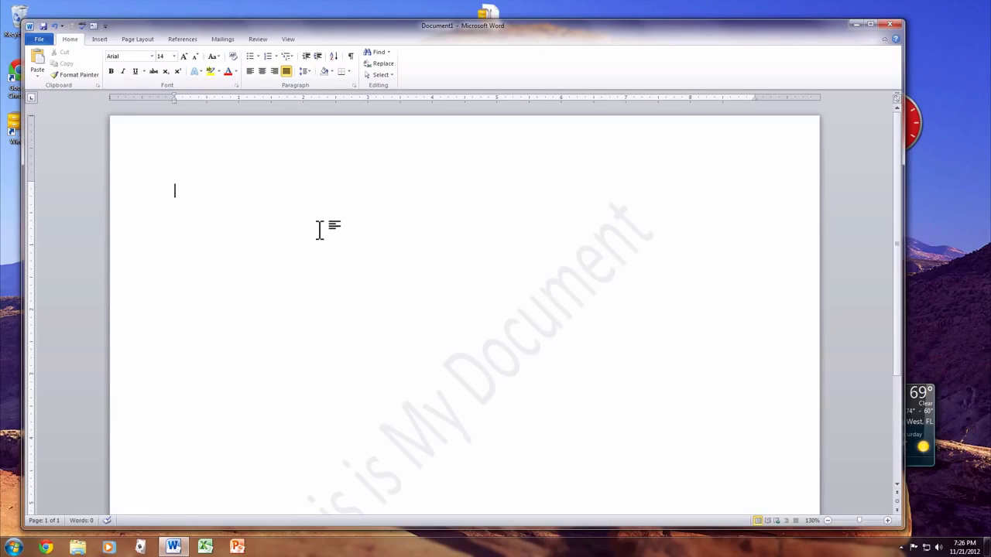
key(ctrl+z)
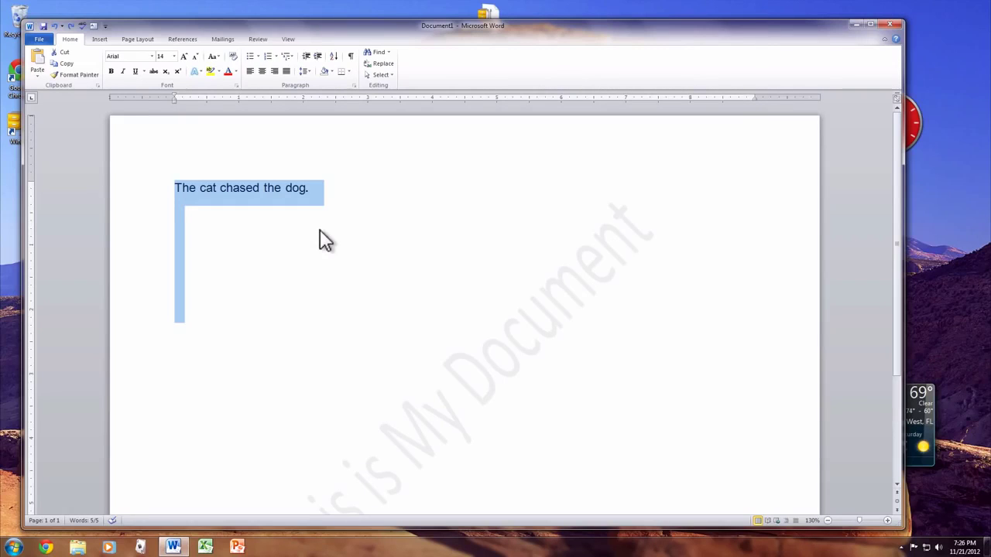
text(x)
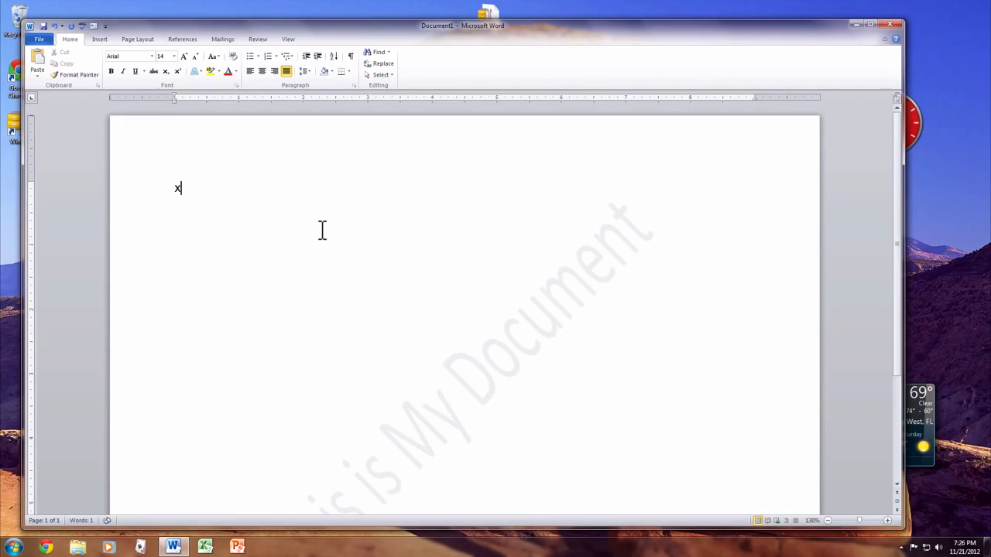
key(ctrl+z)
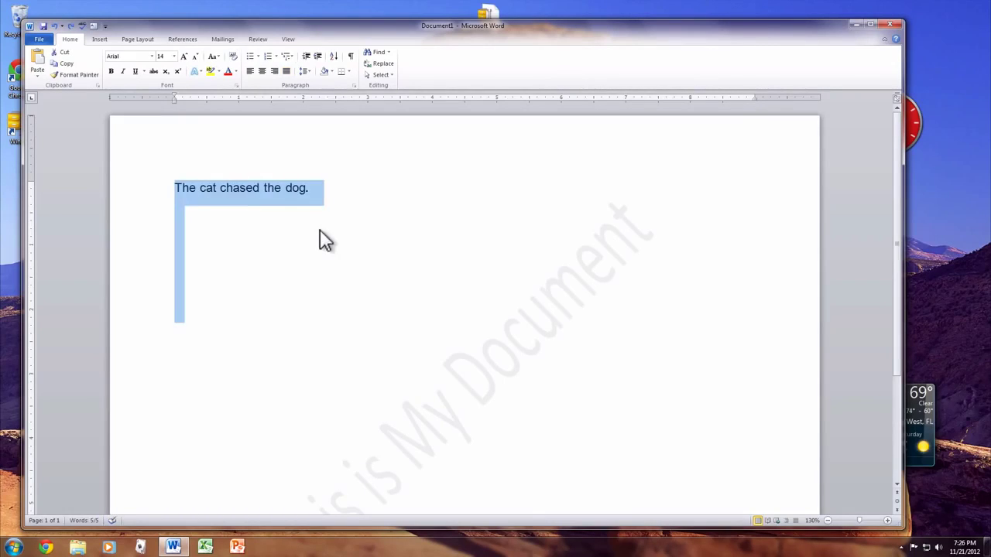
key(ctrl+z)
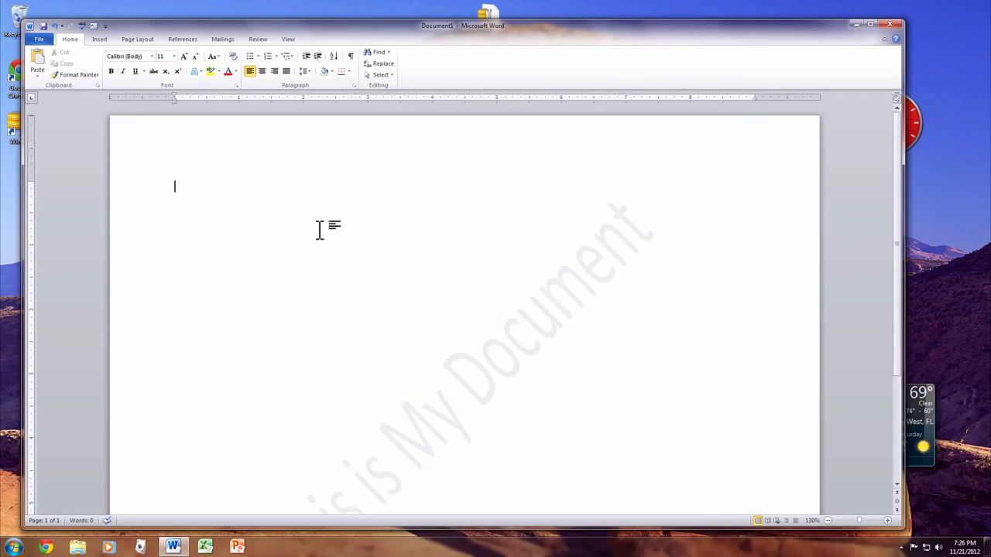
key(super)
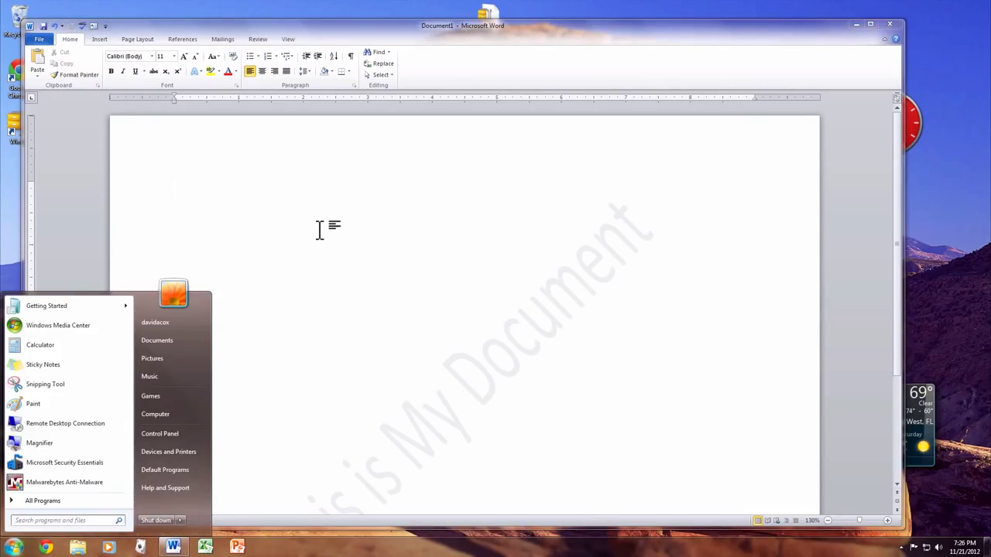
key(Escape)
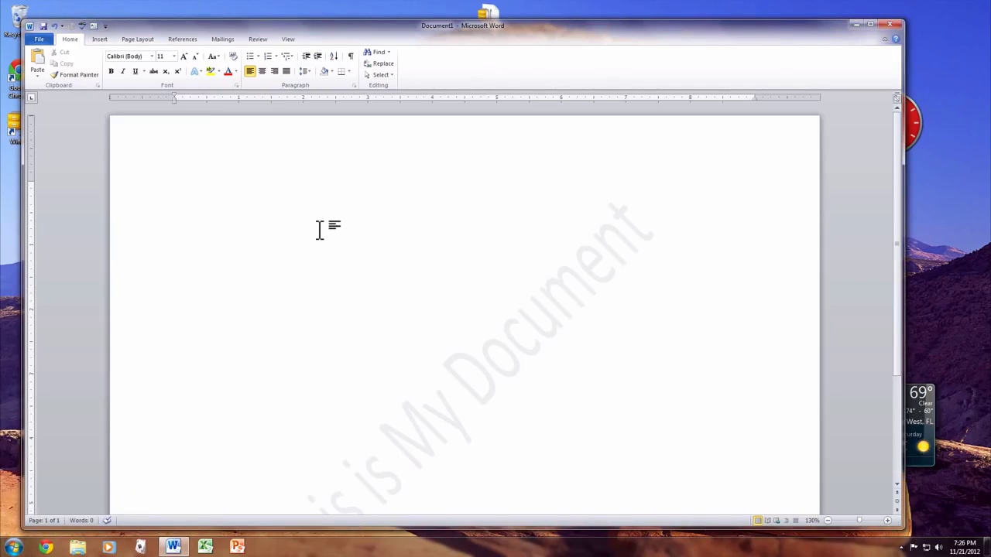
key(ctrl+z)
Step: Copy the sentence and paste it repeatedly to fill eleven lines
click(320, 231)
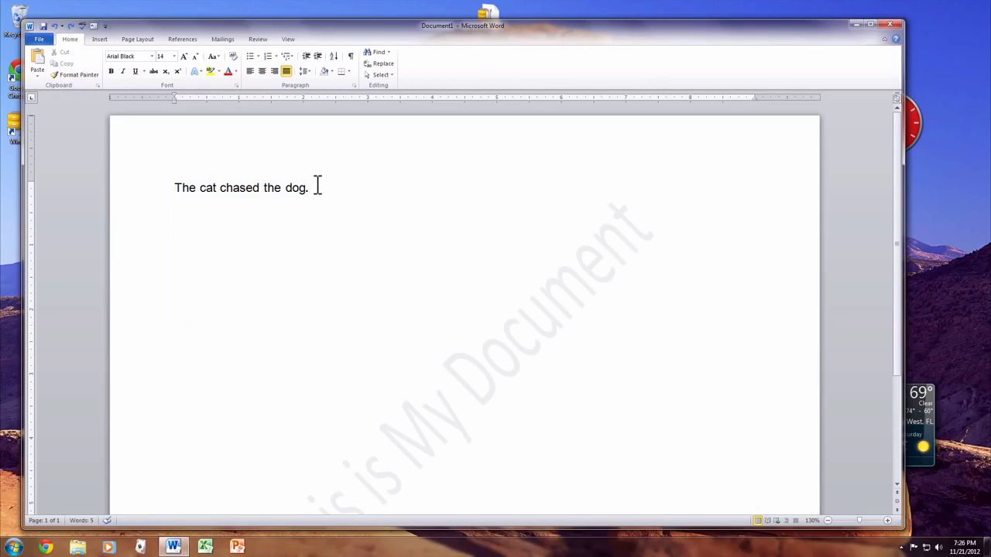
click(314, 187)
drag(310, 187, 173, 170)
key(ctrl+c)
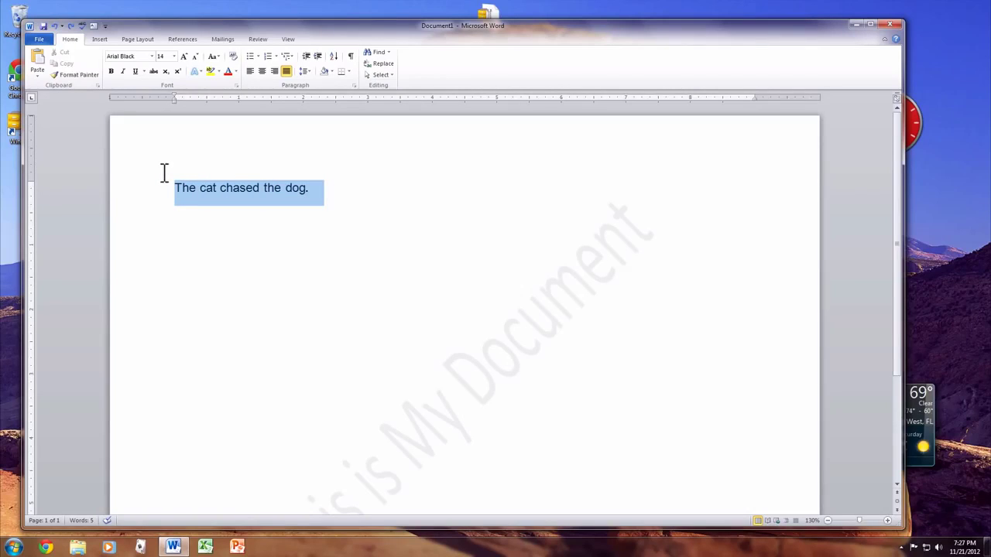
drag(164, 171, 164, 177)
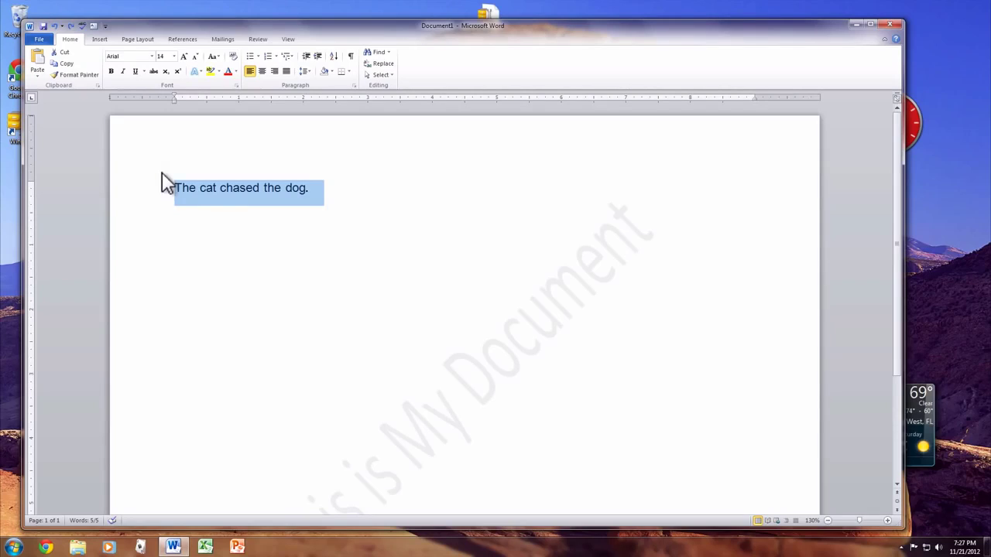
click(254, 241)
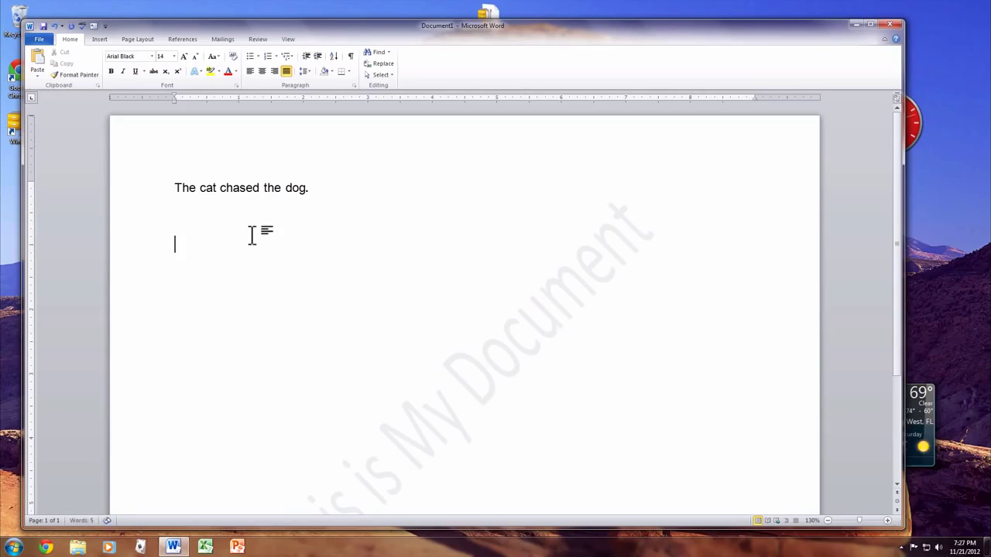
key(BackSpace)
key(ctrl+v)
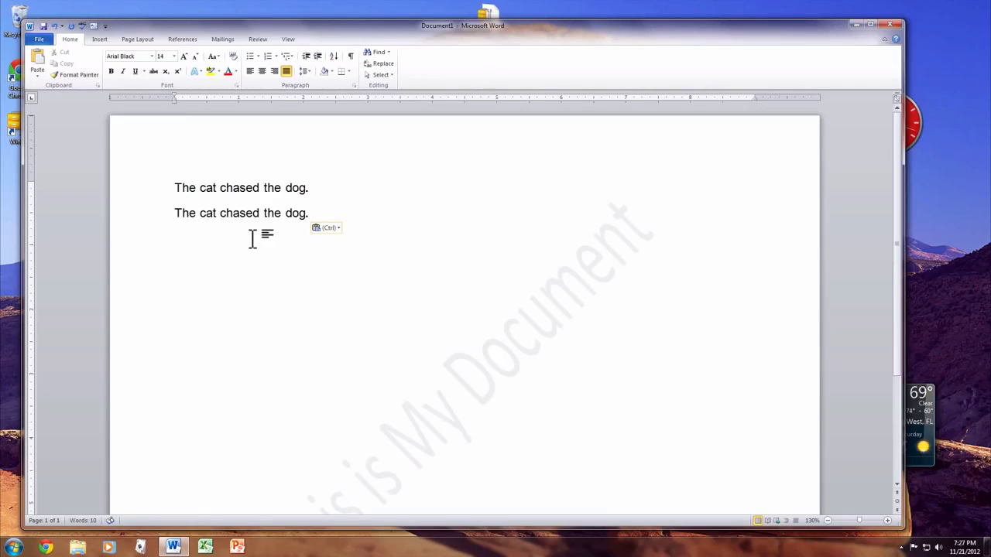
key(ctrl+v)
key(ctrl+v)
key(ctrl+v)
key(ctrl+v)
key(ctrl+v)
key(ctrl+v)
key(ctrl+v)
key(ctrl+v)
key(ctrl+v)
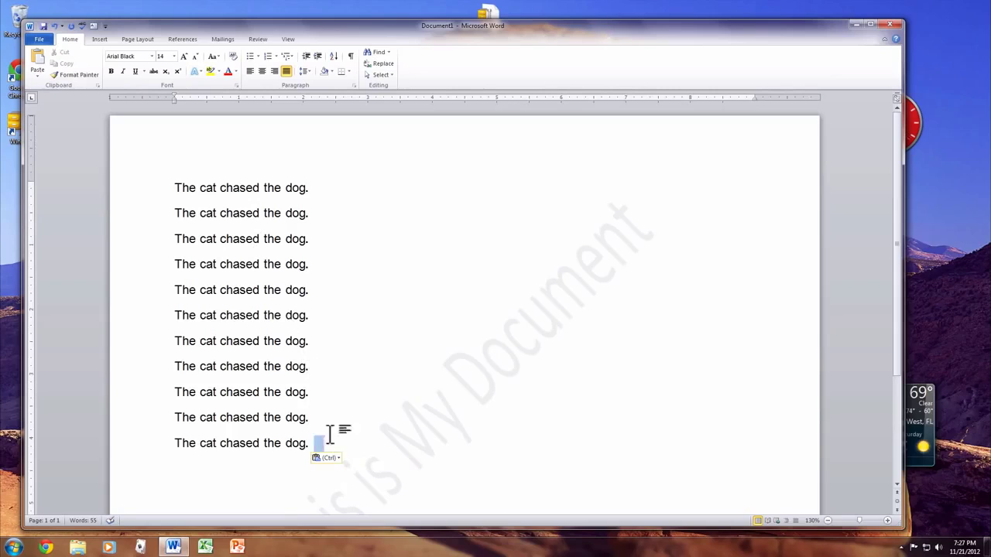
Step: Delete all eleven lines, then undo to restore them
drag(332, 431, 117, 193)
key(Delete)
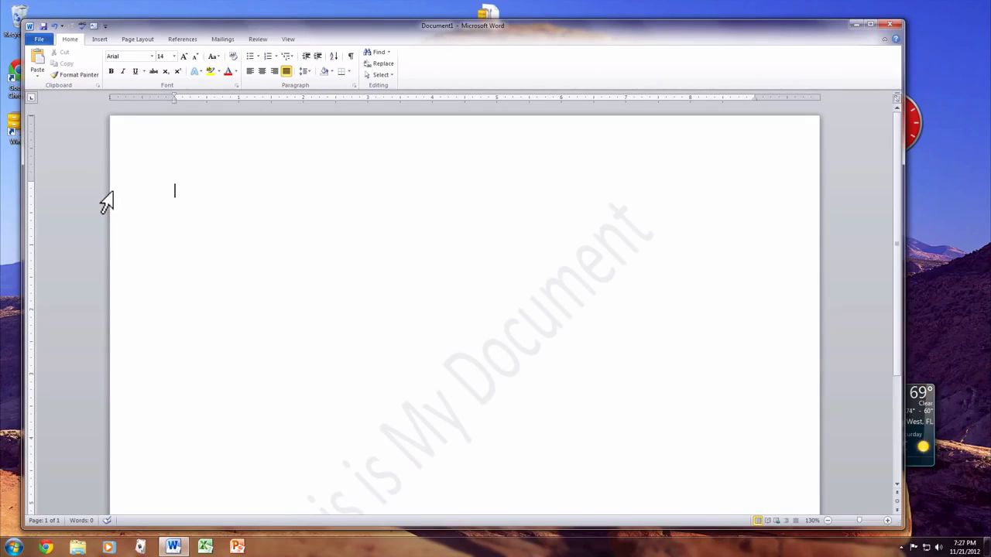
key(ctrl+z)
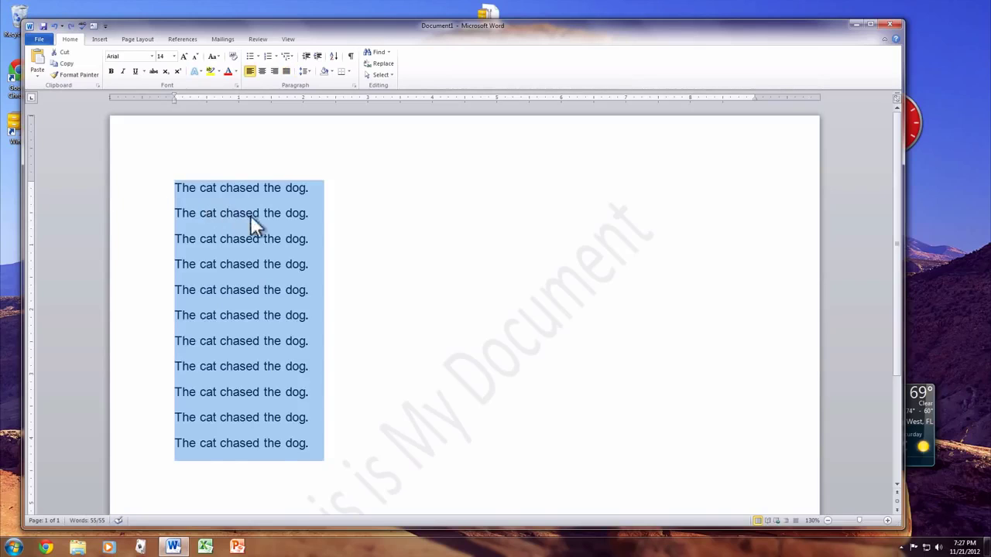
click(336, 264)
Step: Make the fourth line of the sentence bold
drag(333, 264, 140, 268)
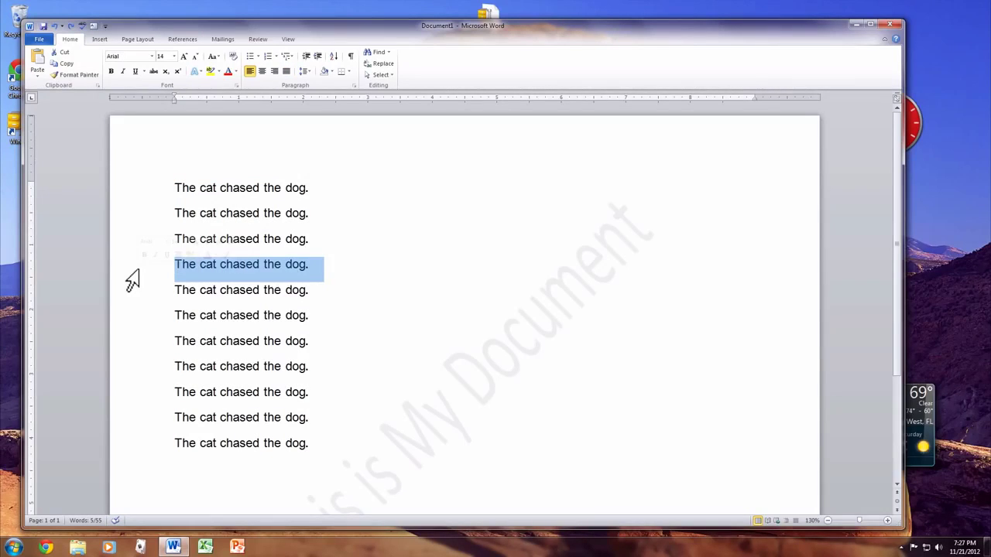
key(ctrl+b)
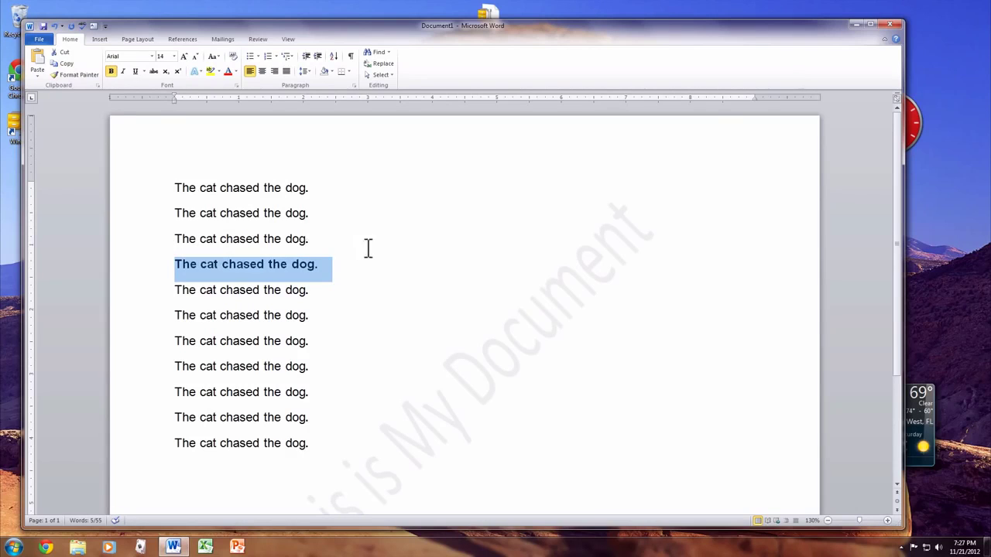
click(369, 242)
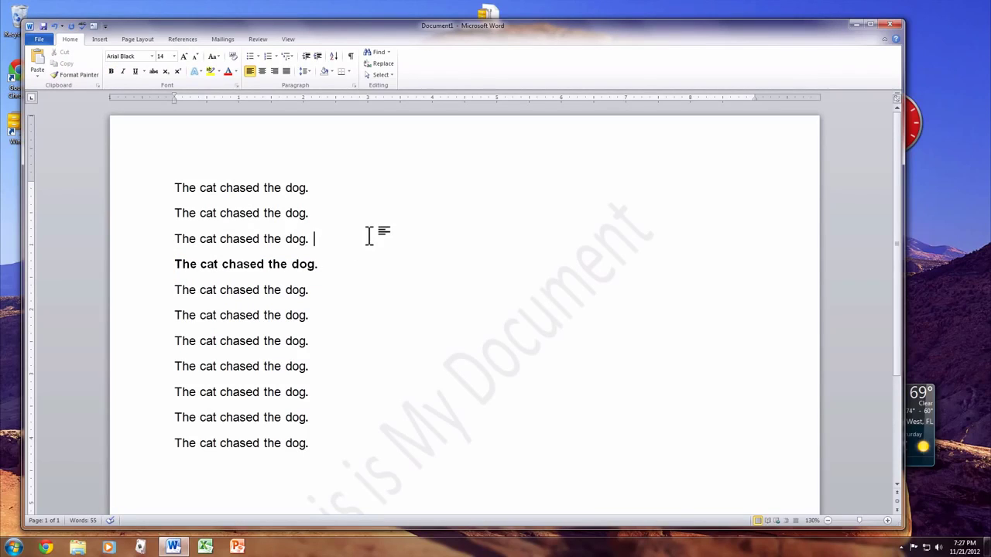
click(370, 232)
Step: Set all the text in the document to the Bauhaus 93 font
key(ctrl+a)
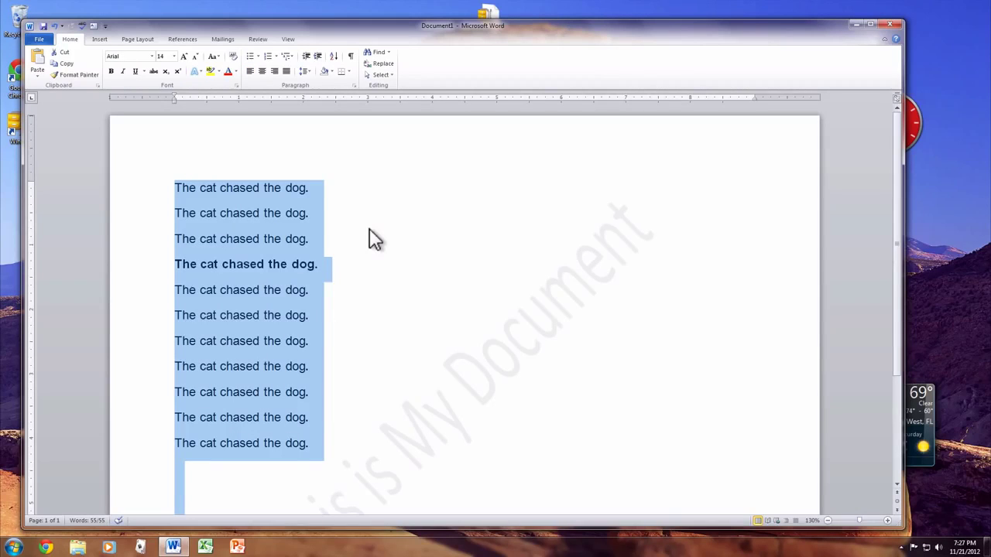
click(151, 56)
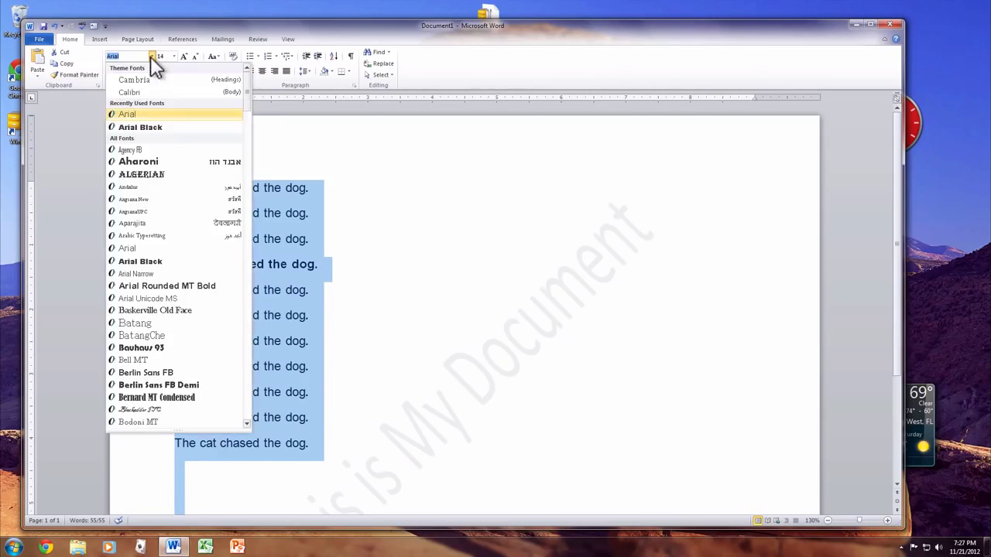
click(155, 347)
click(386, 347)
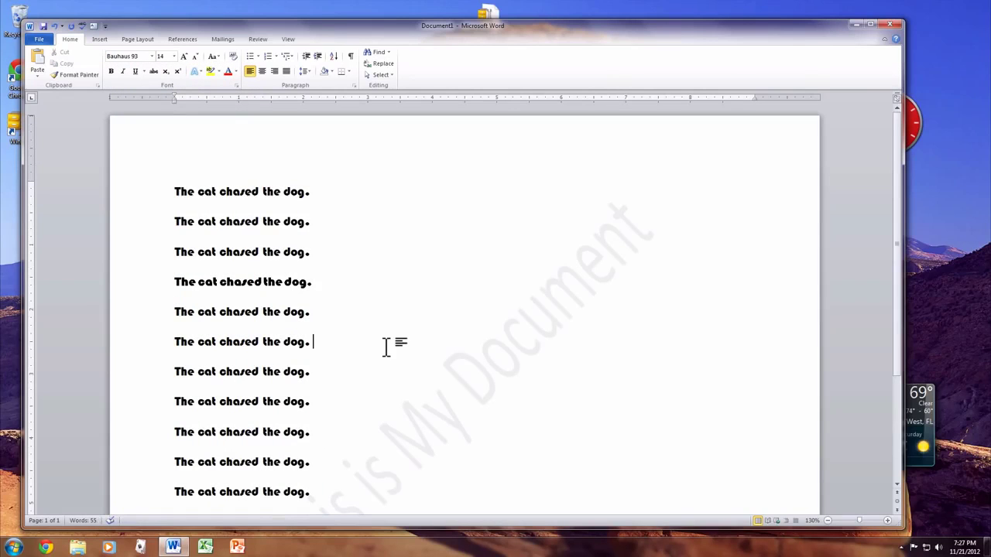
scroll(387, 347, down, 3)
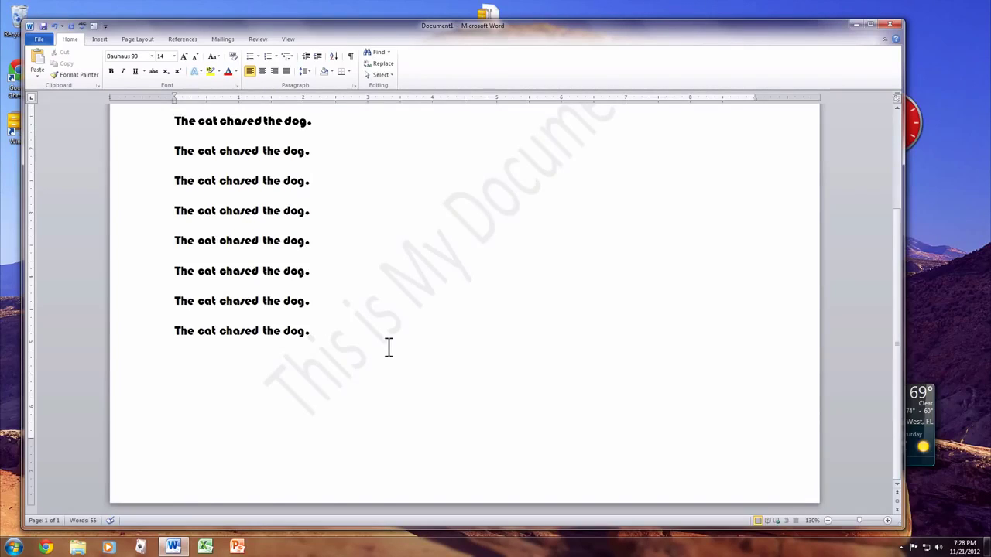
scroll(387, 347, up, 3)
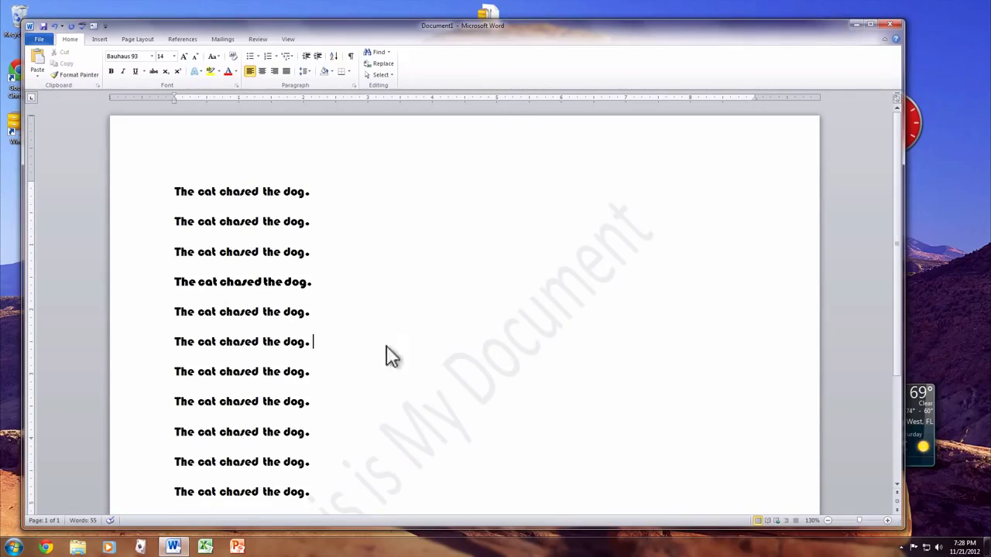
key(ctrl+s)
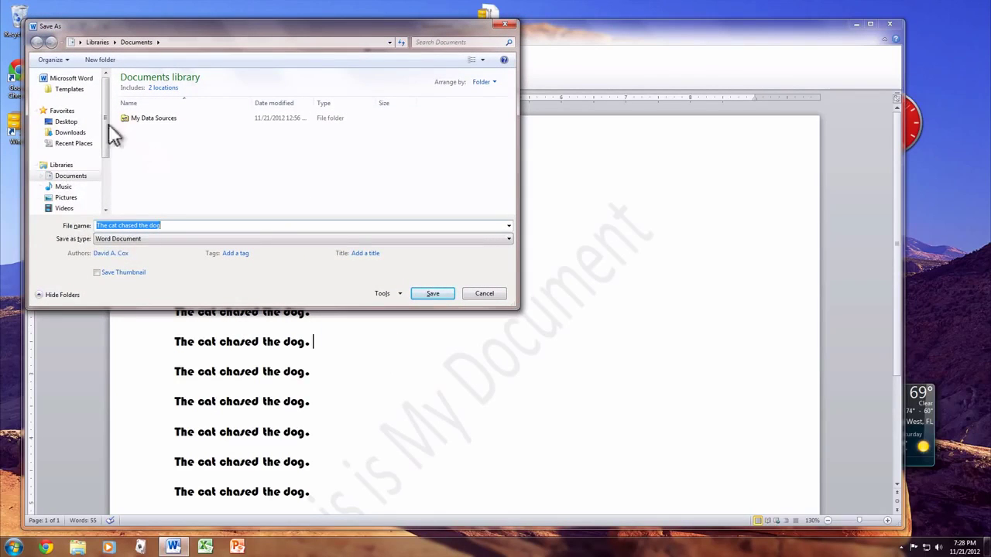
click(473, 295)
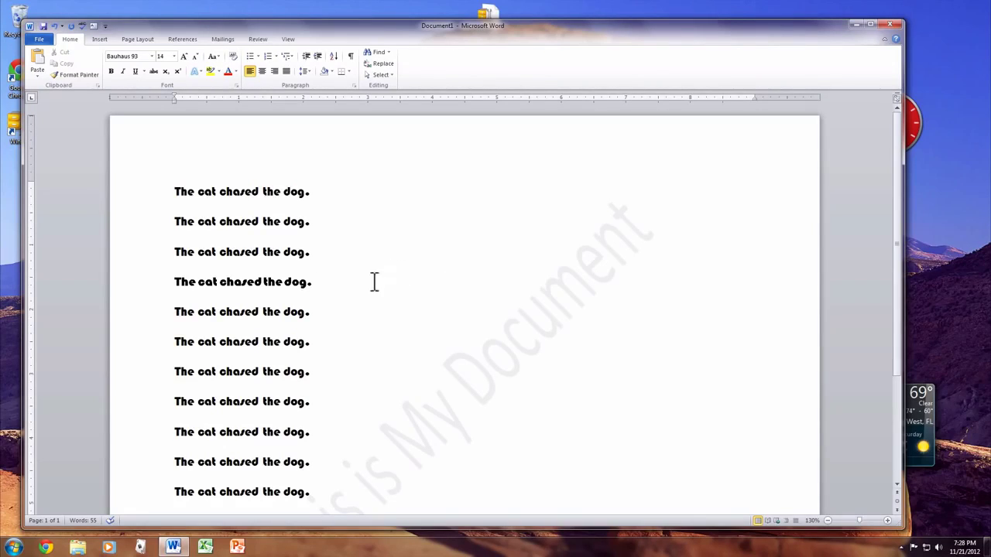
drag(374, 282, 98, 281)
key(ctrl+i)
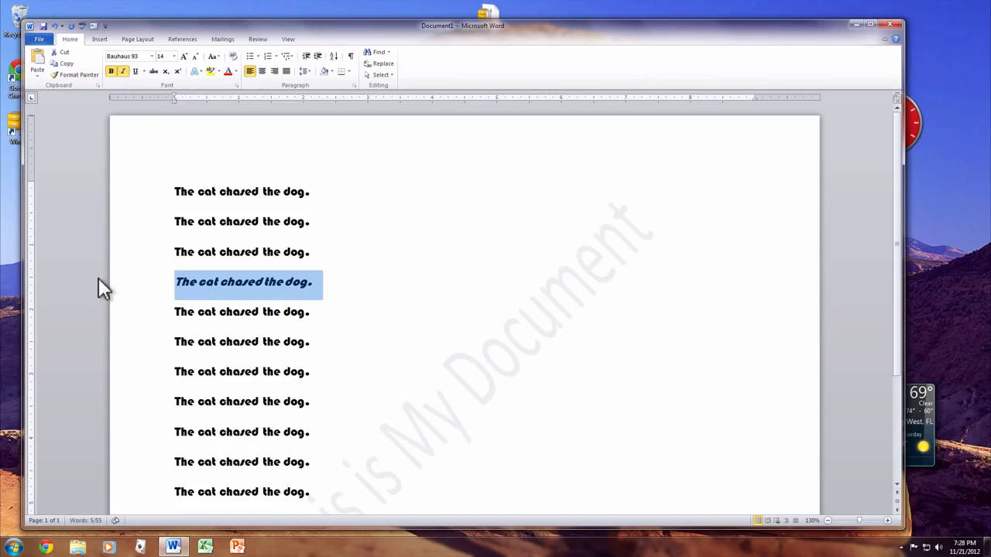
key(ctrl+i)
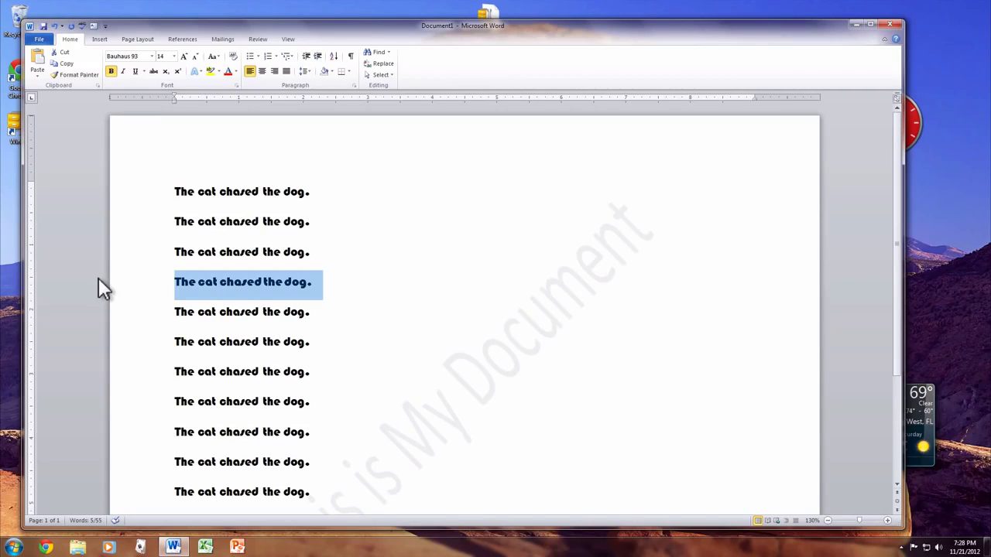
click(250, 311)
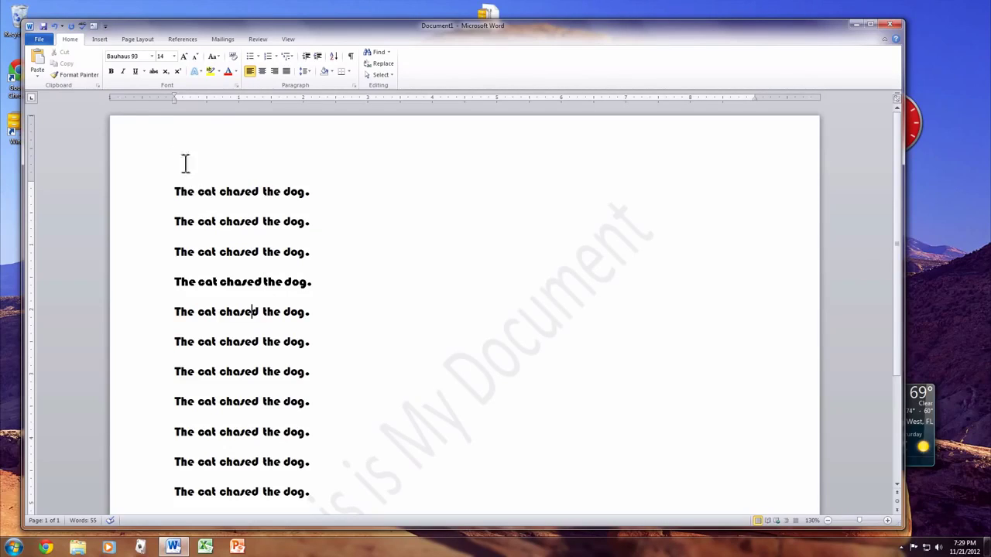
Step: Show the Available Templates for a new document from the File view
click(39, 40)
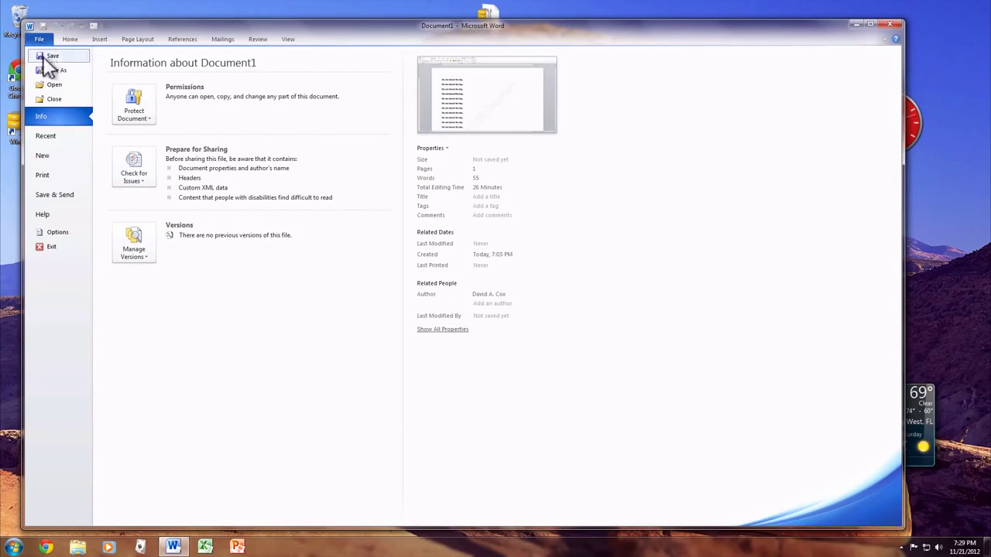
click(55, 161)
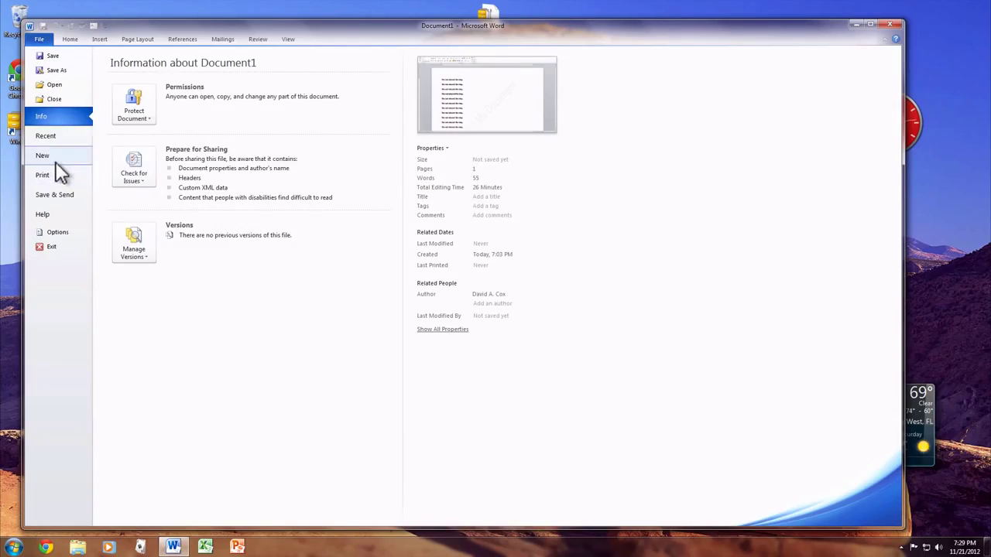
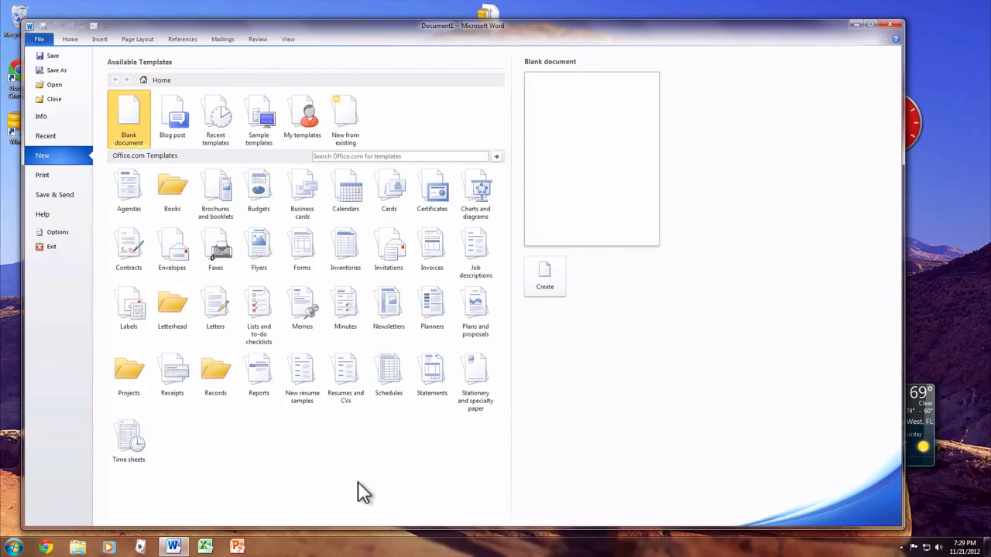
Step: Open the Resumes and CVs templates and browse the Basic resumes folder
click(349, 375)
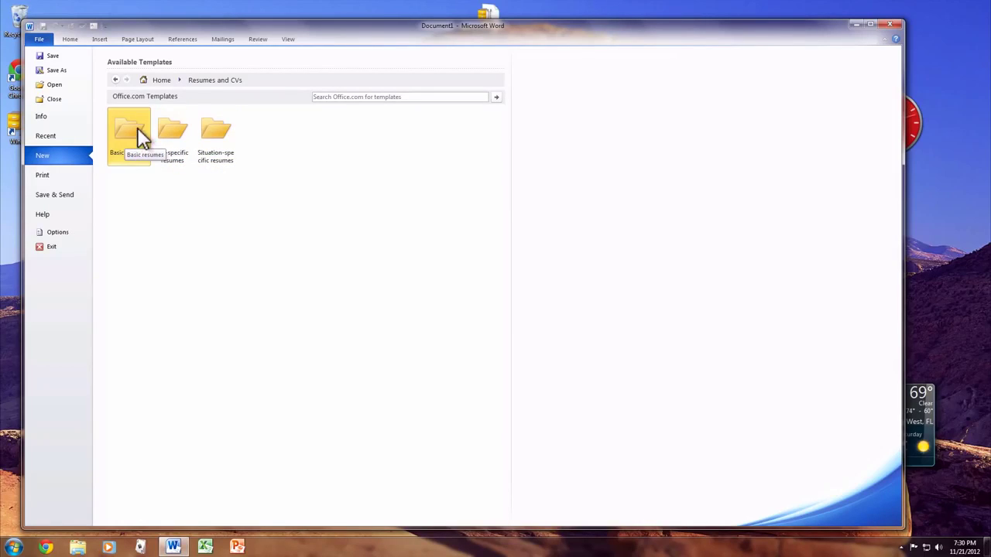
click(137, 128)
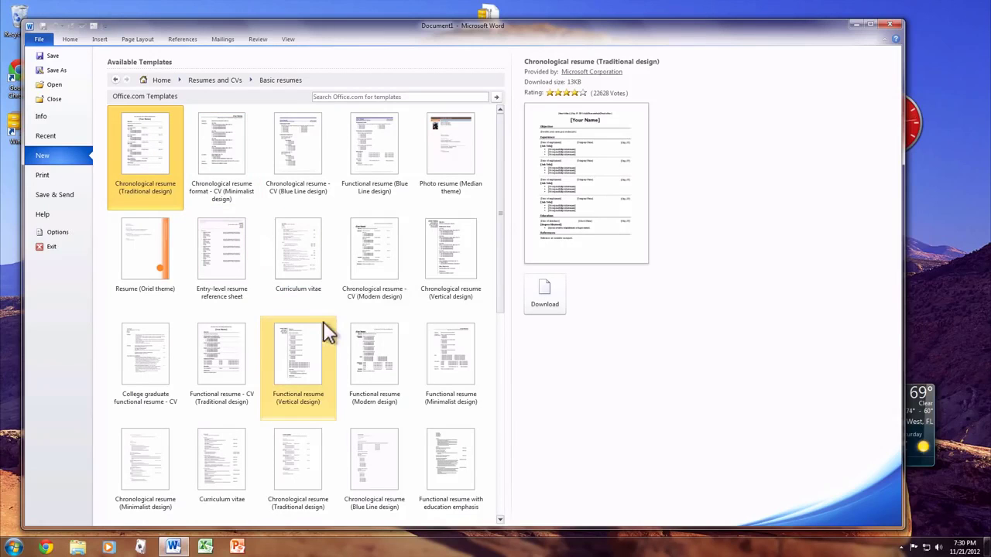
drag(499, 199, 497, 432)
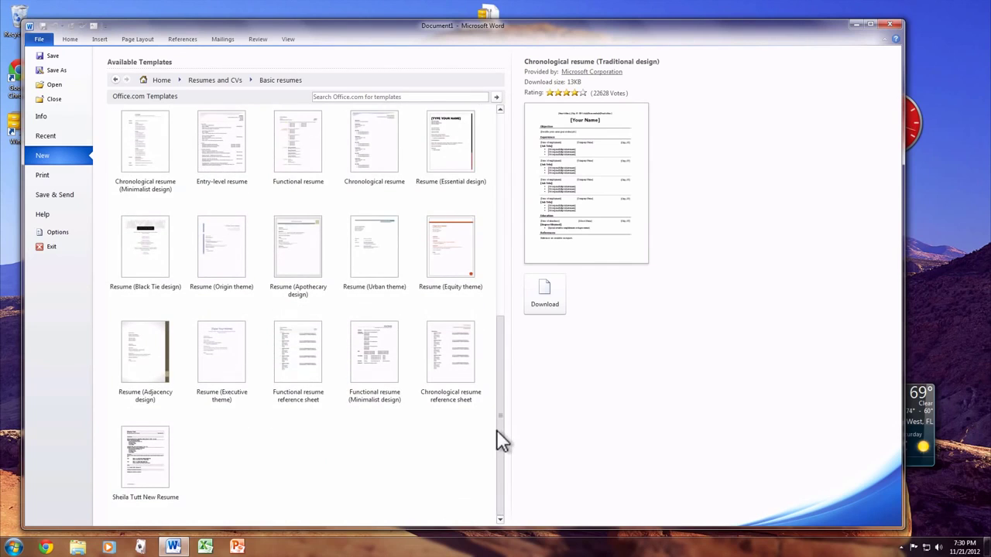
scroll(488, 336, up, 3)
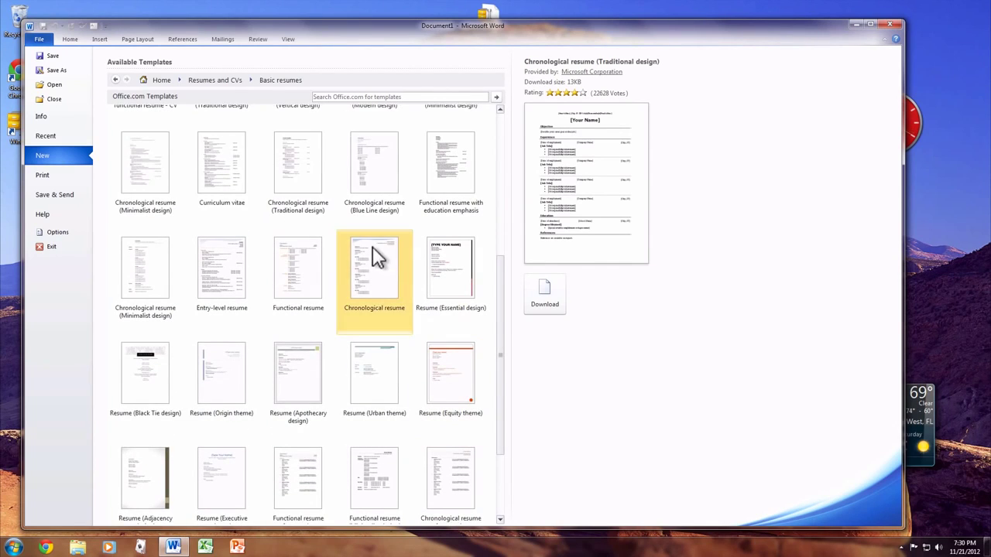
Step: Download the Sales manager resume (Elegant design) template from the Job-specific resumes folder
click(115, 81)
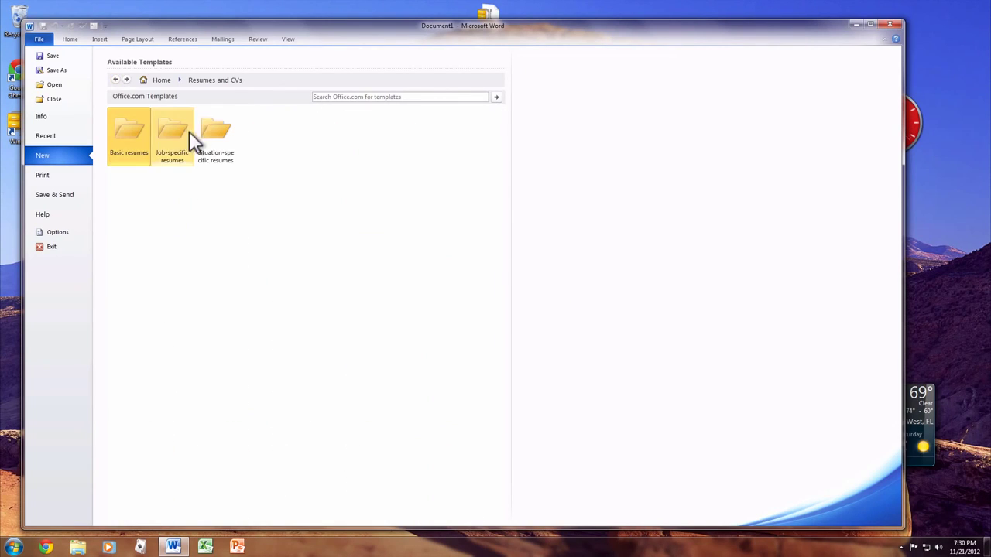
click(222, 132)
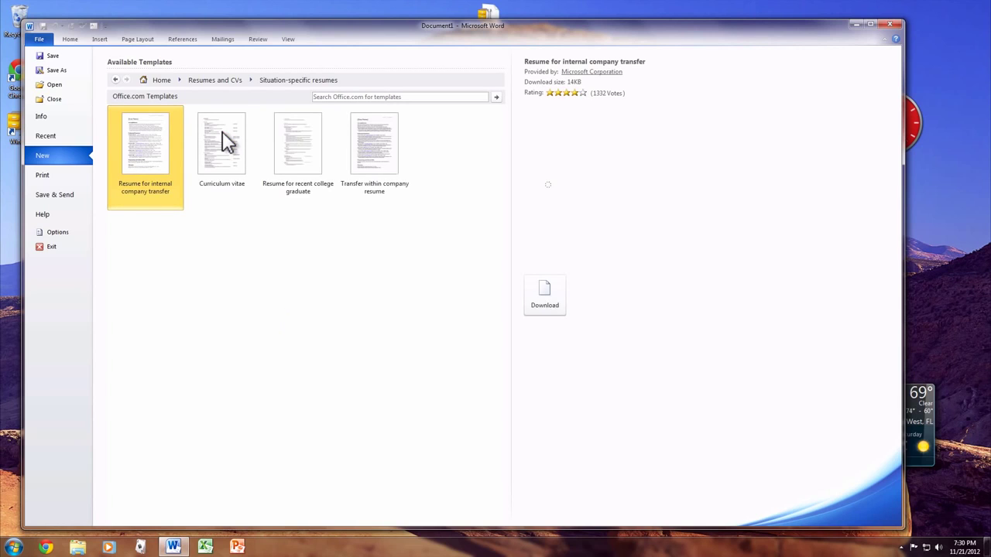
click(115, 81)
click(182, 117)
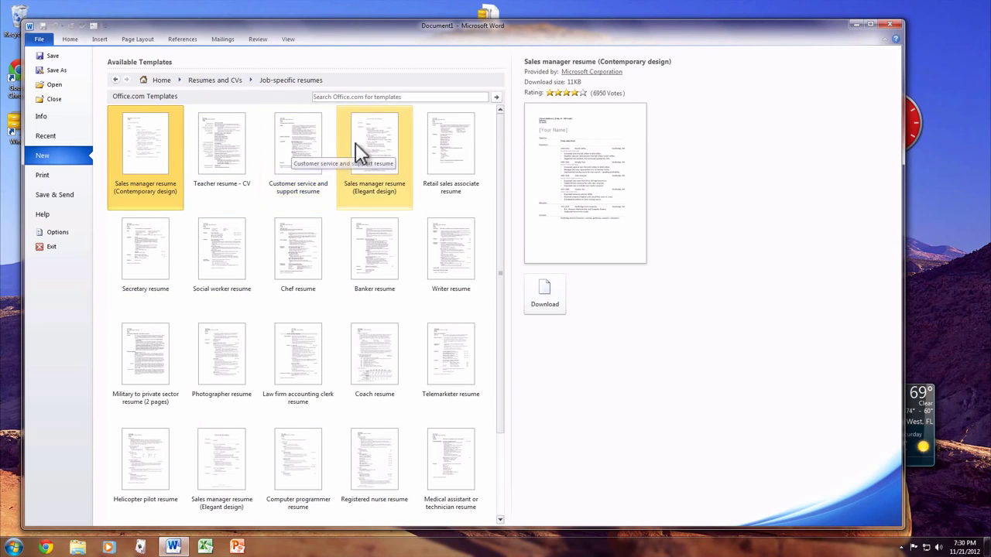
click(378, 142)
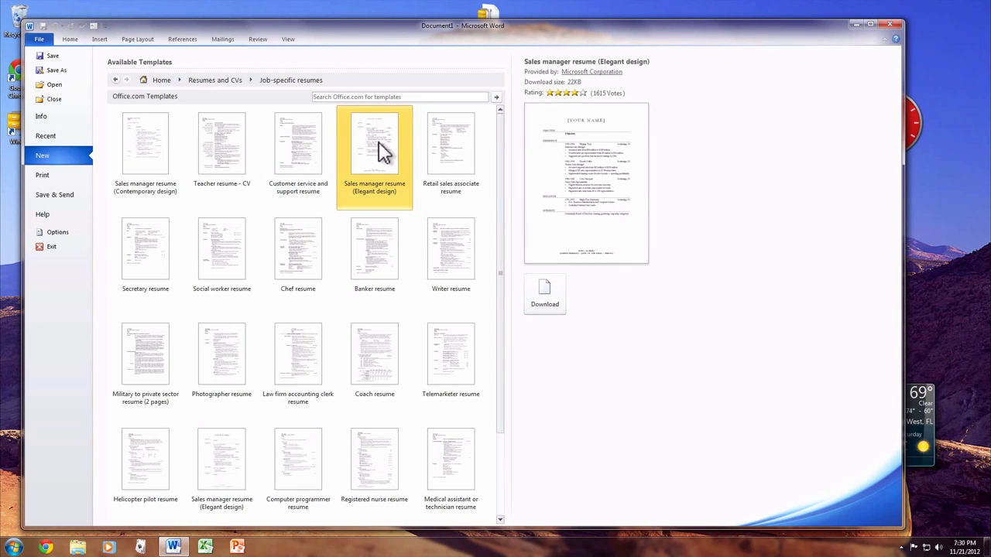
double_click(379, 147)
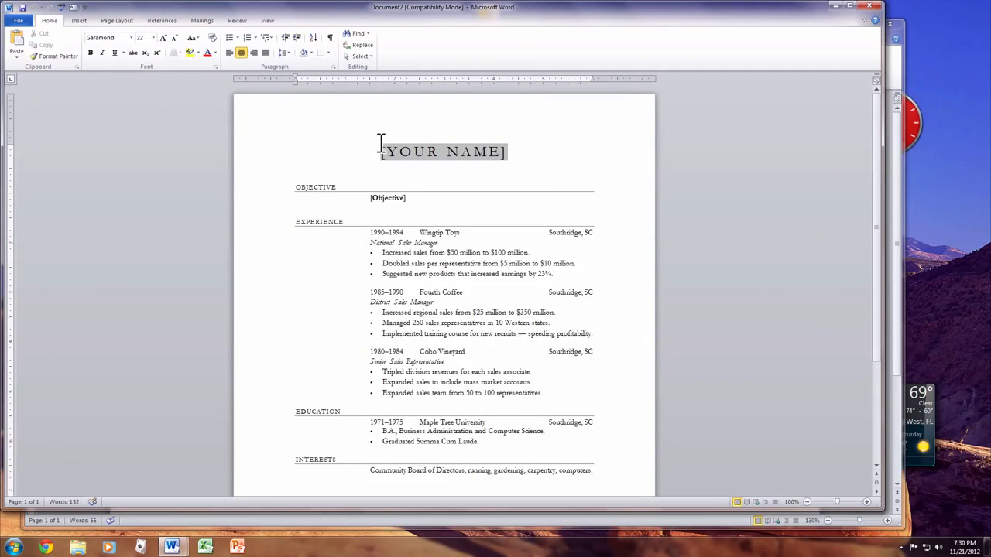
Step: Replace the [YOUR NAME] placeholder with the applicant's name
scroll(381, 146, down, 5)
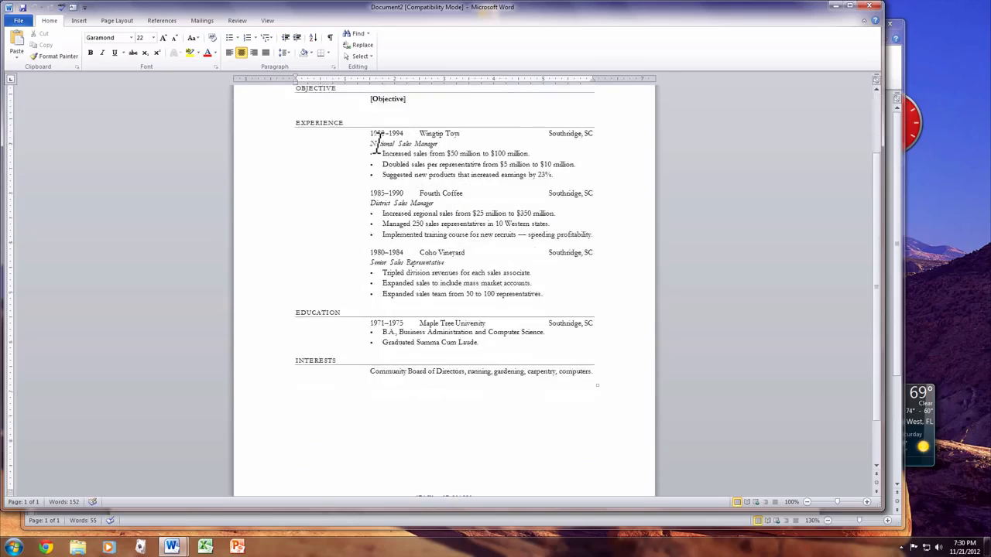
scroll(381, 146, up, 5)
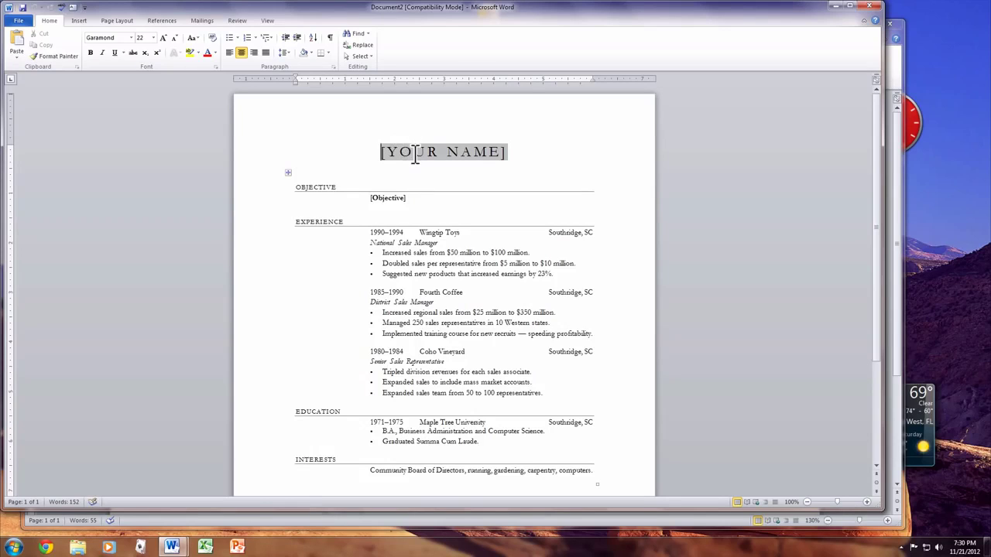
click(415, 153)
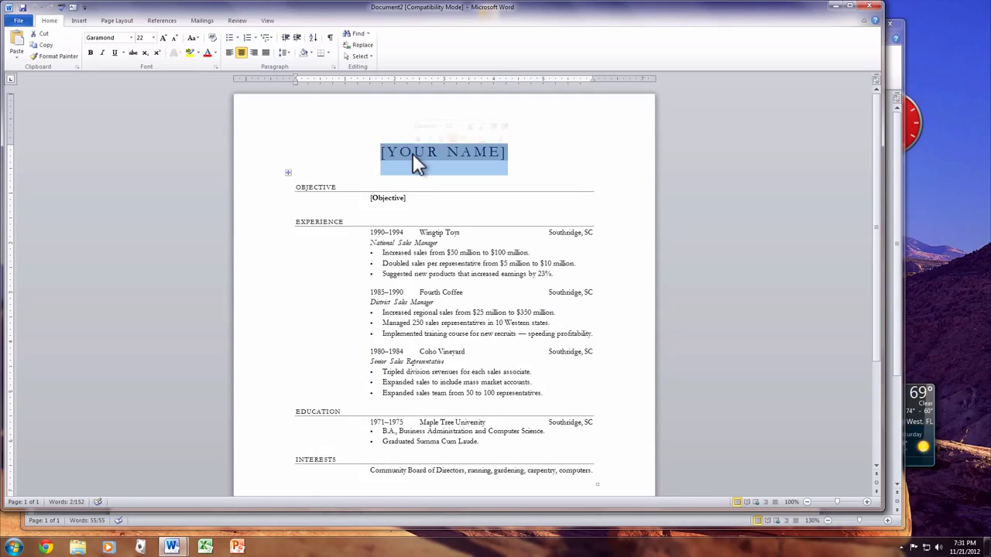
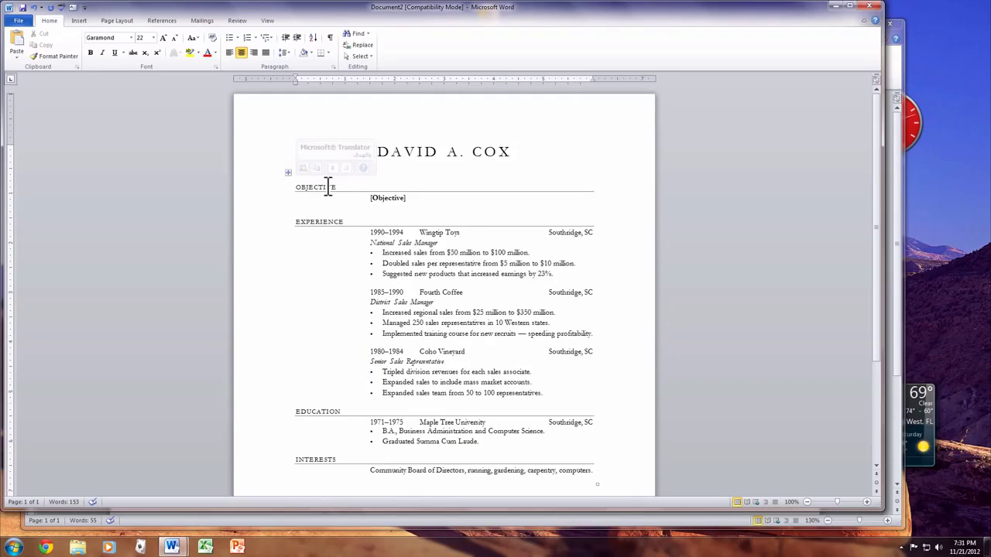
Step: Retype the OBJECTIVE heading as MY GOALS
click(328, 186)
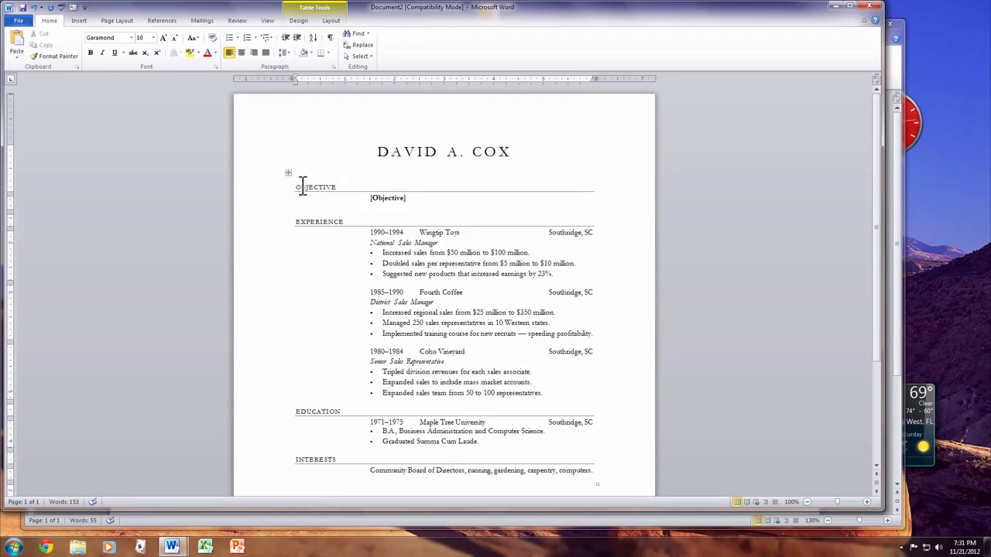
double_click(296, 187)
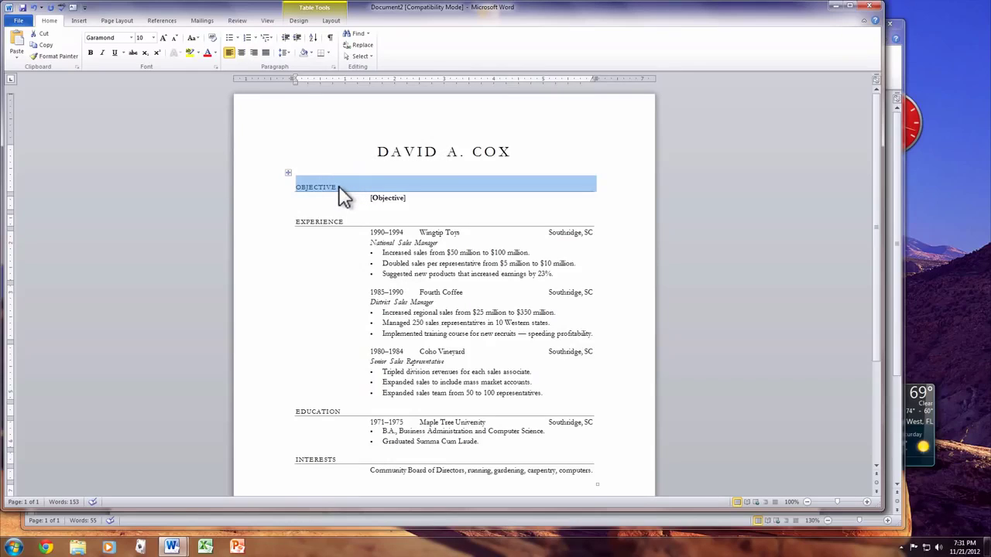
text(MY GOALS)
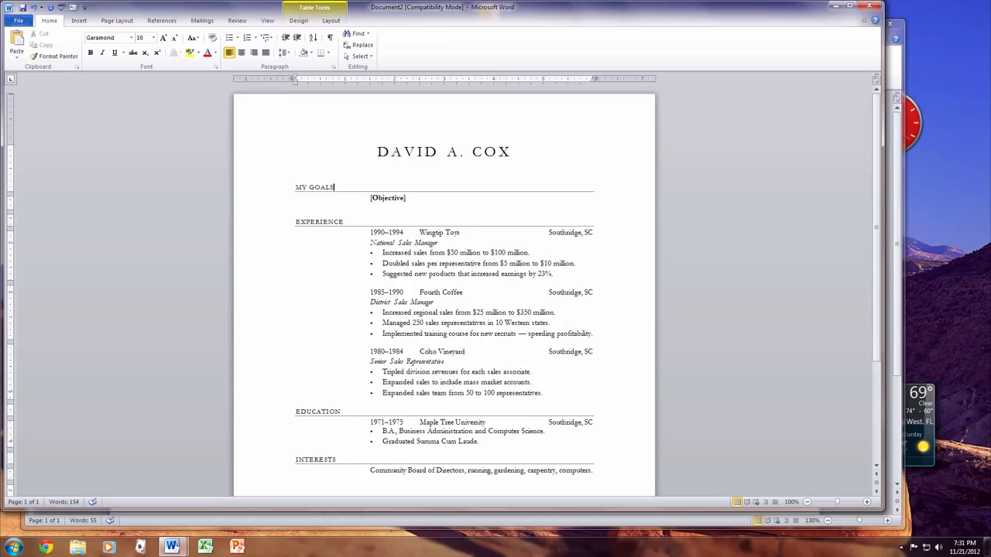
scroll(451, 351, down, 4)
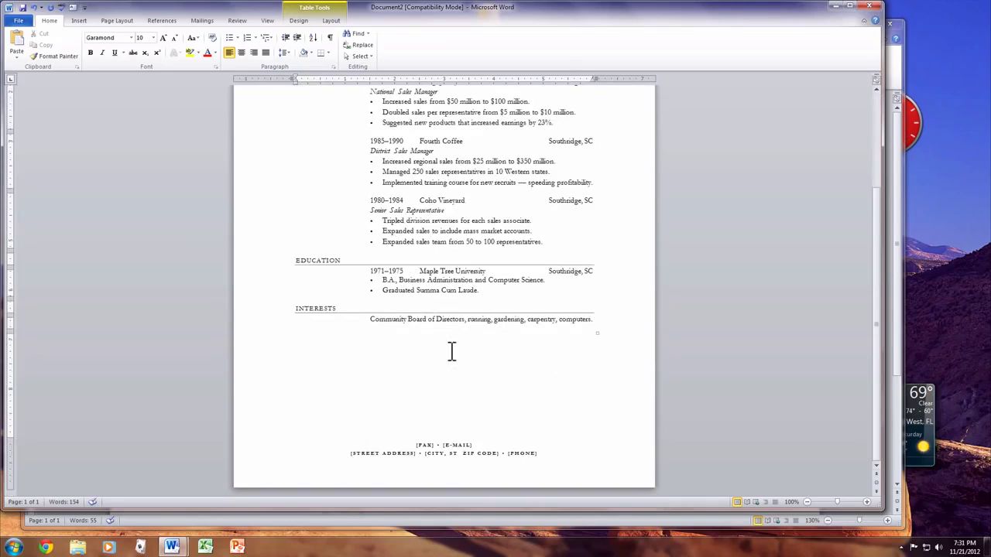
scroll(452, 351, up, 4)
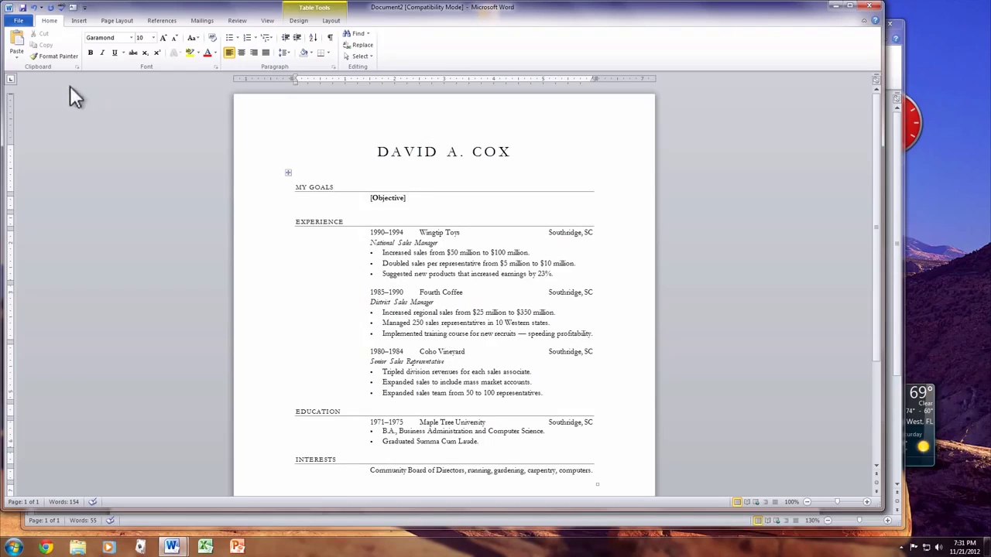
Step: Create a document from the World's Best Father template in Certificates > Other certificates
click(18, 22)
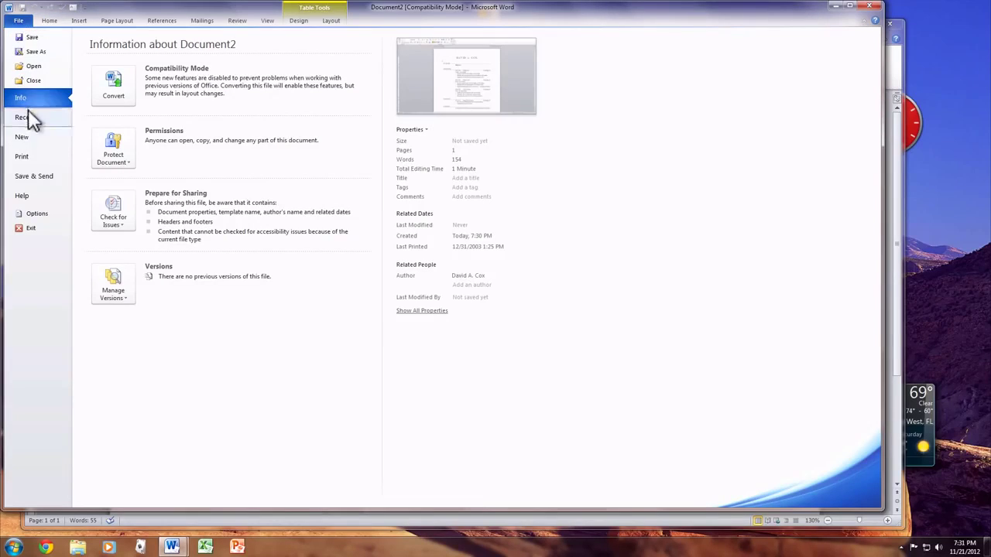
click(27, 137)
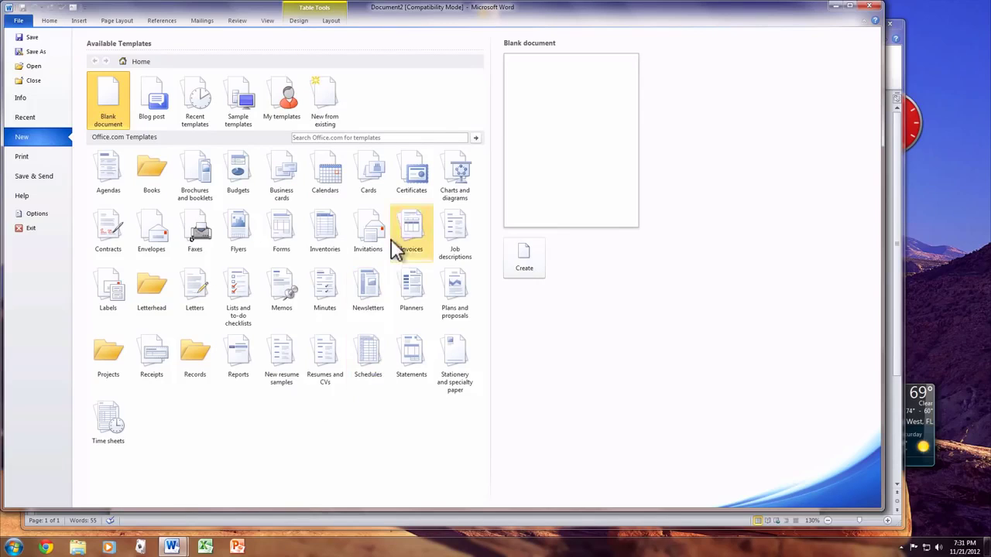
click(404, 175)
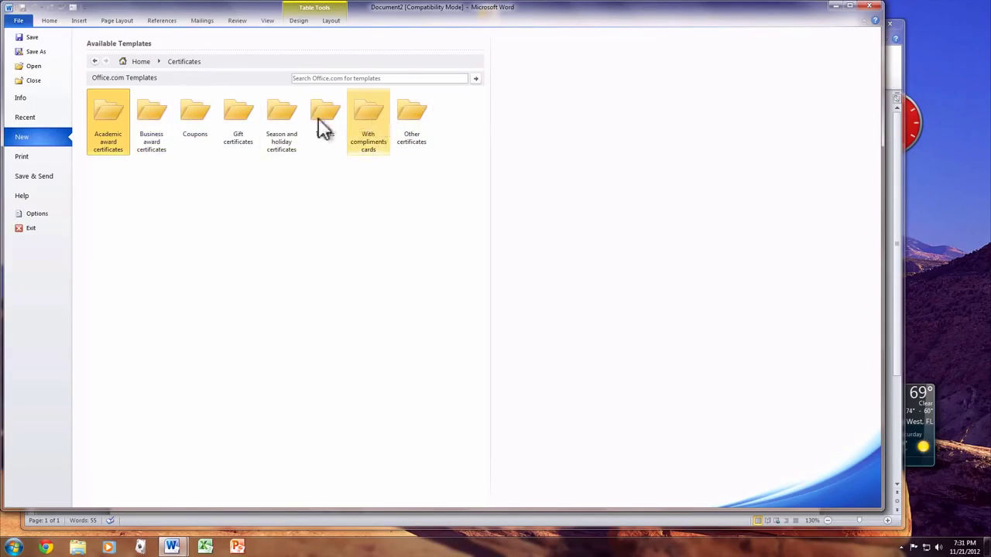
click(162, 109)
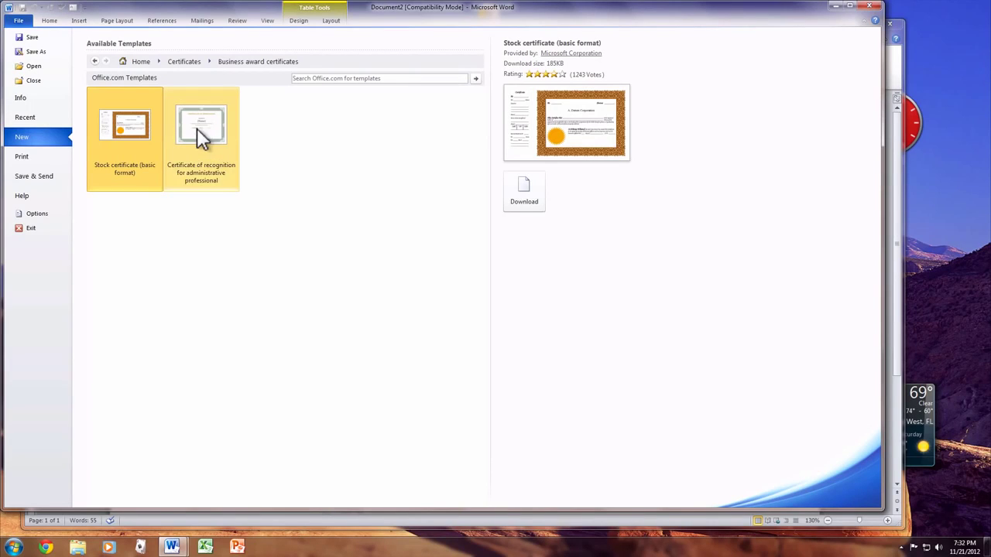
click(95, 61)
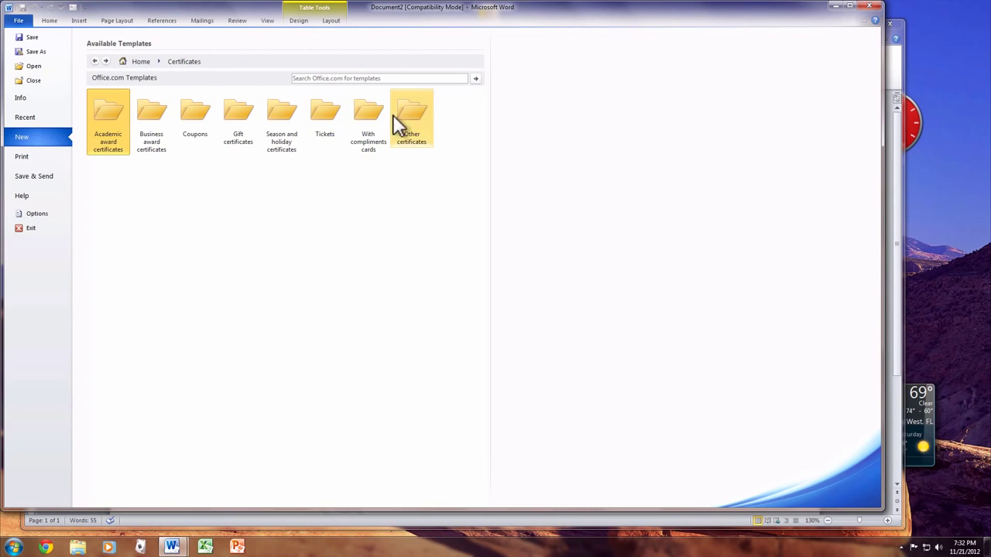
click(423, 111)
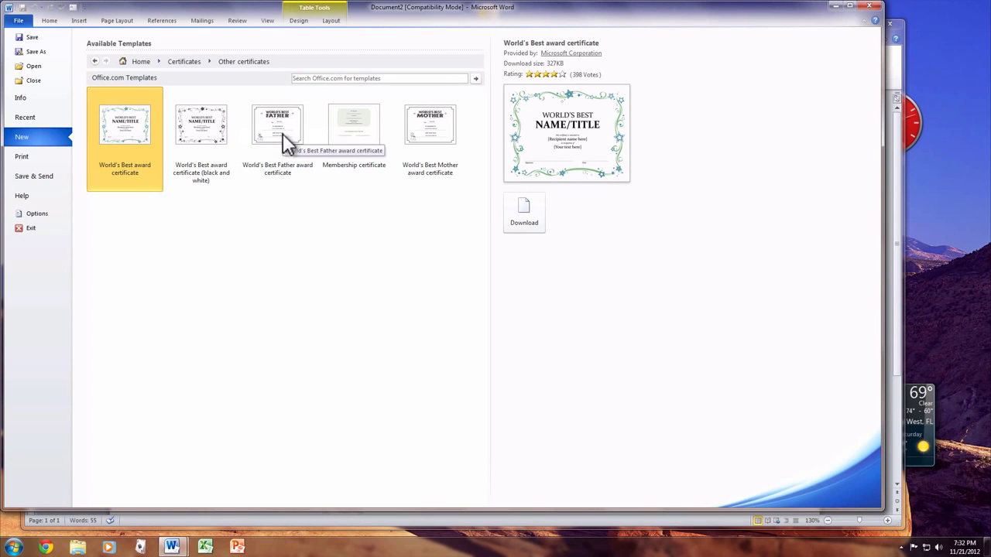
double_click(283, 134)
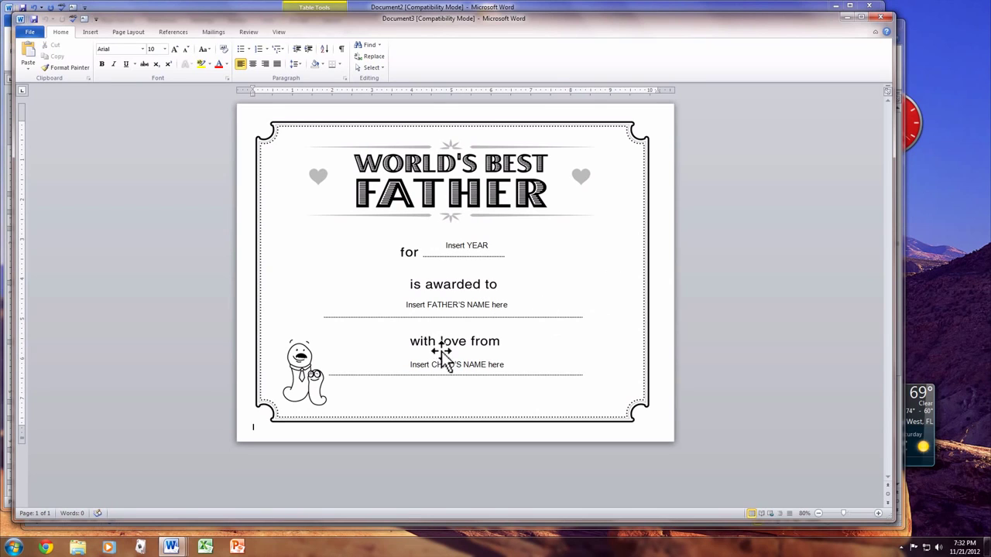
Step: Close the World's Best Father certificate document without saving it
click(21, 24)
click(21, 23)
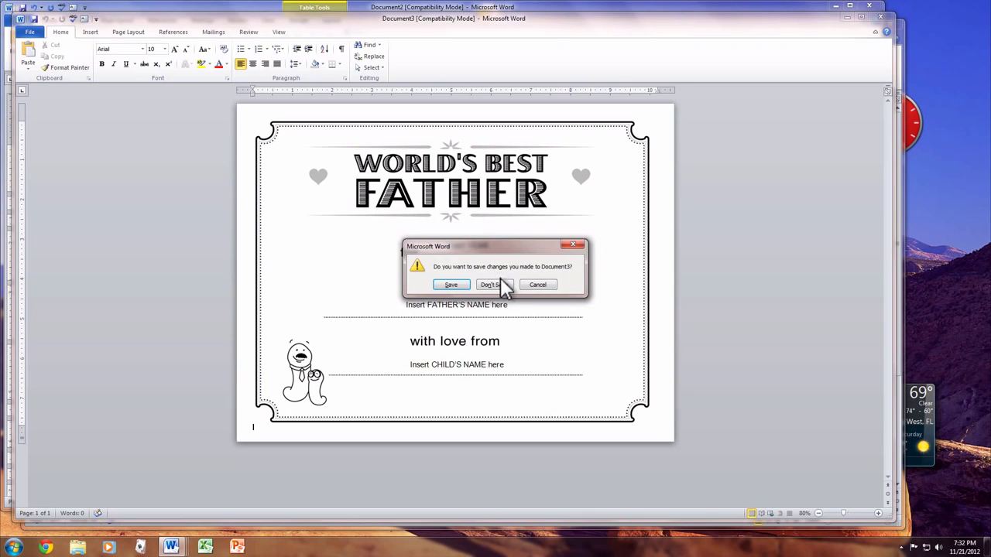
click(495, 285)
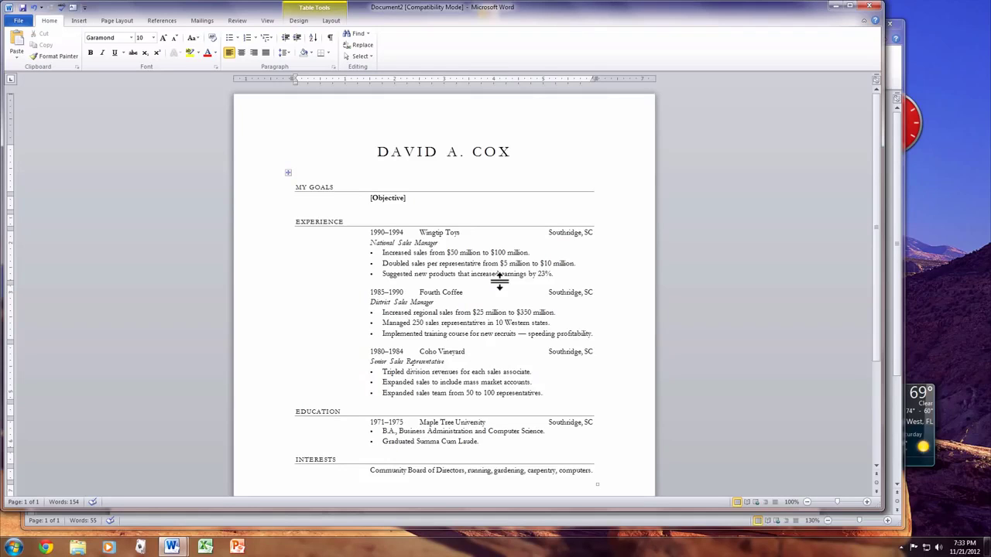
Step: Place the cursor in the resume's Coho Vineyard line, then display Available Templates
scroll(500, 281, down, 5)
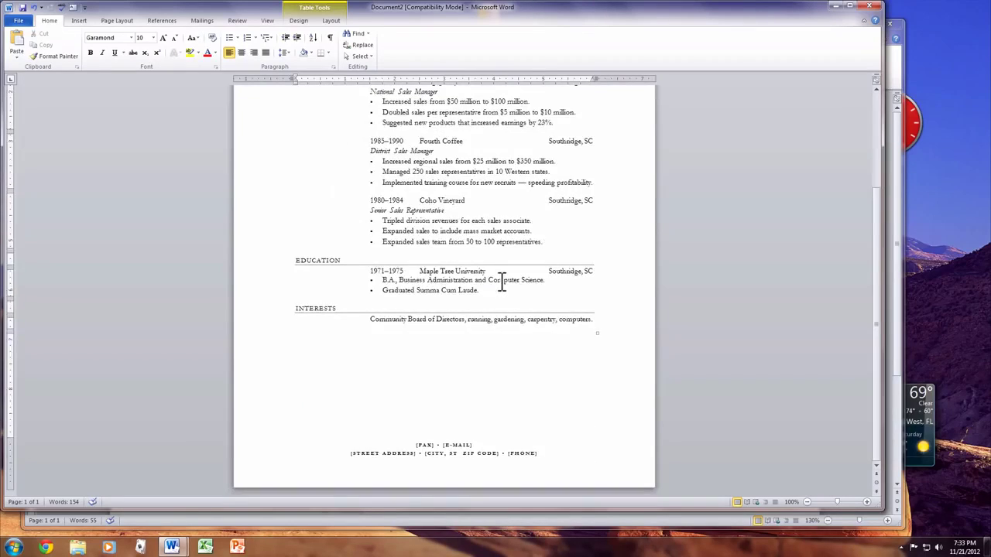
scroll(500, 282, up, 5)
click(454, 351)
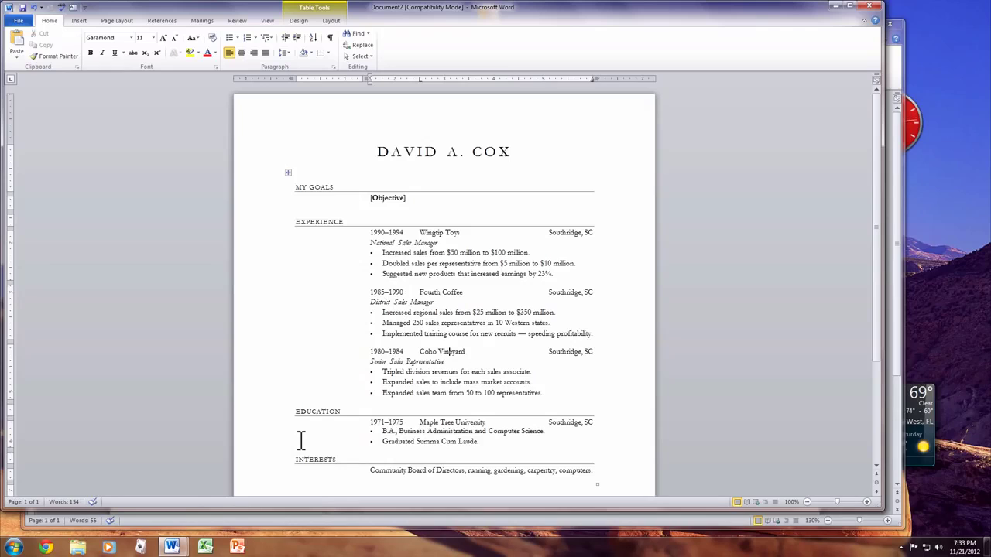
click(18, 21)
click(42, 140)
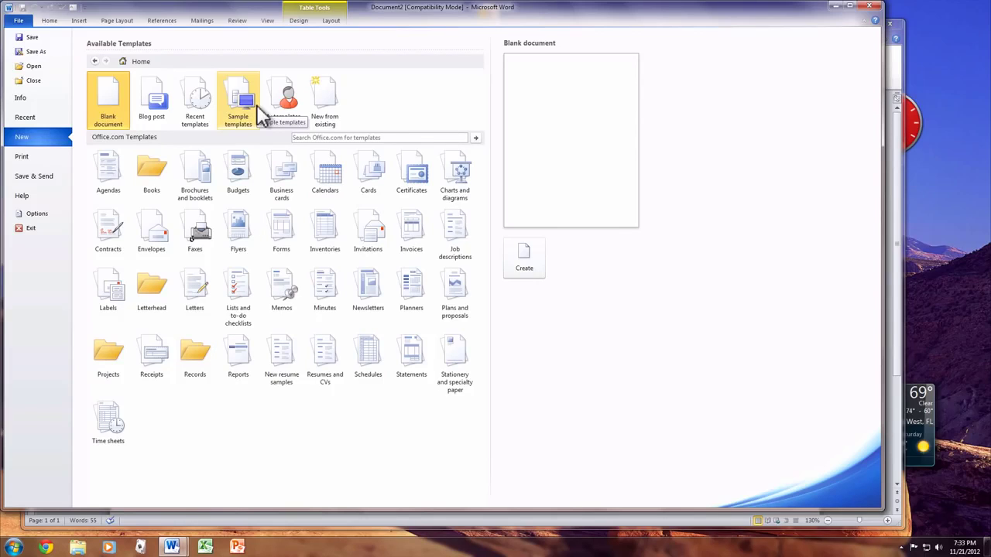
Step: Create a document from the Thanksgiving greeting card in Cards > Holiday cards
click(373, 174)
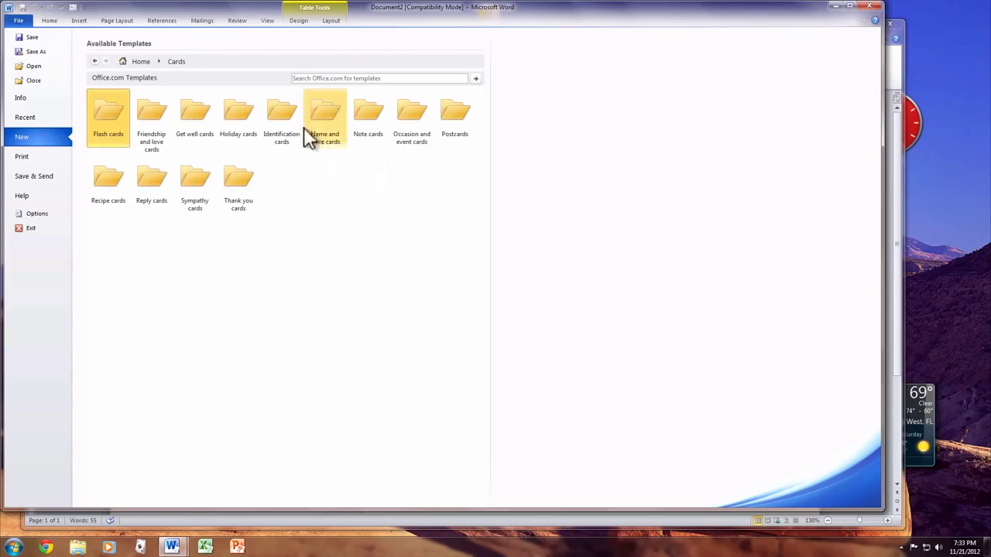
click(225, 122)
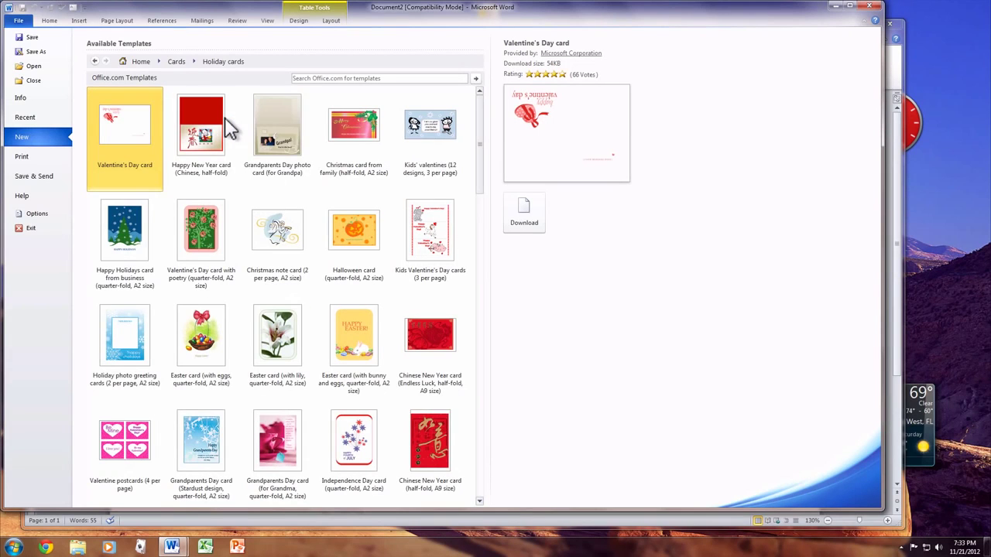
scroll(280, 180, down, 15)
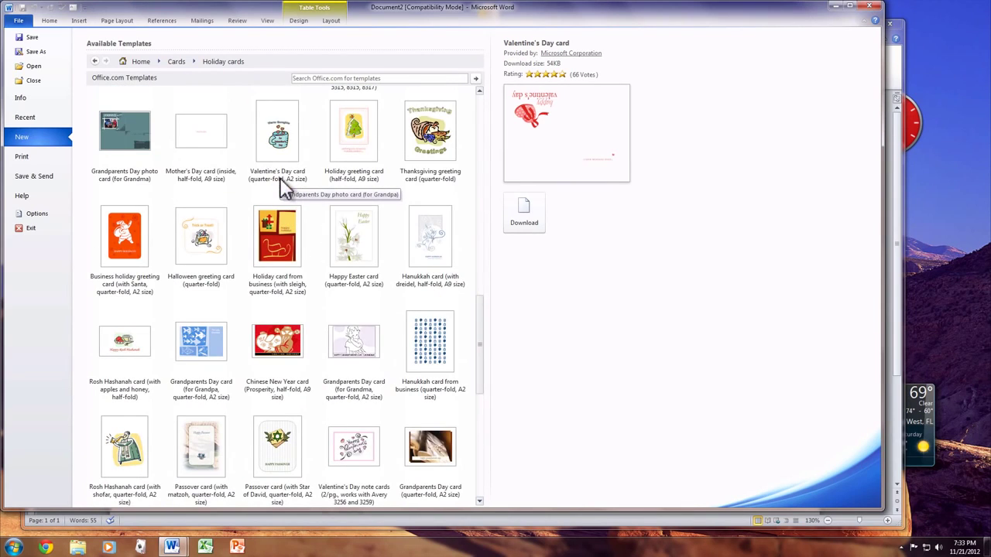
double_click(453, 153)
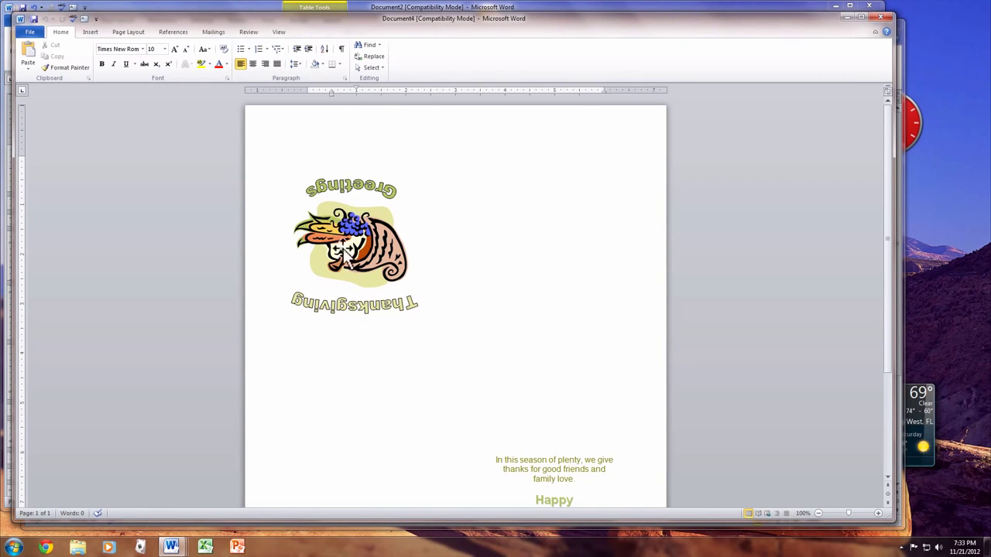
Step: Scroll through the new Thanksgiving greeting card document
scroll(468, 403, down, 3)
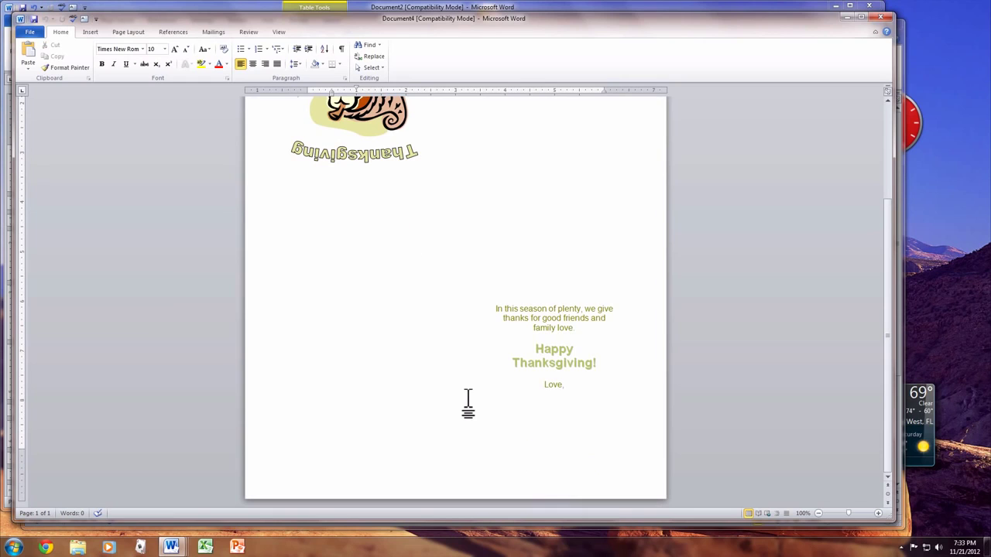
scroll(468, 402, up, 3)
scroll(468, 402, down, 3)
Step: Close the Thanksgiving card, the resume and Document1, discarding all changes
double_click(21, 17)
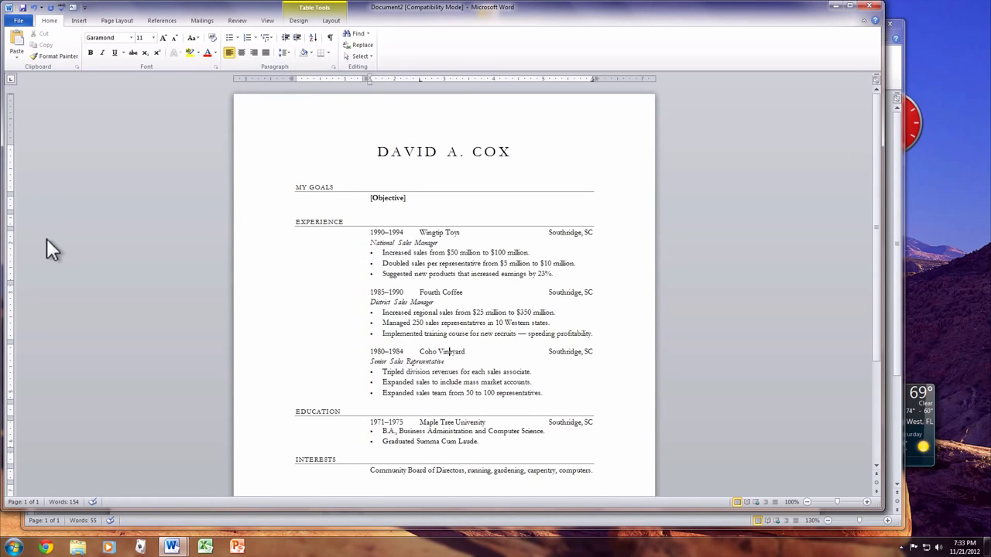
click(868, 7)
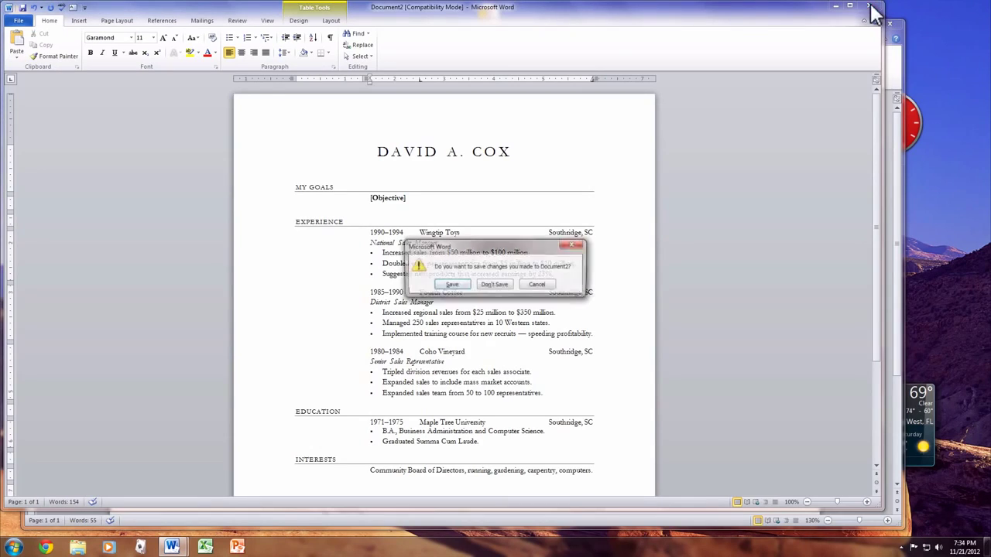
click(492, 284)
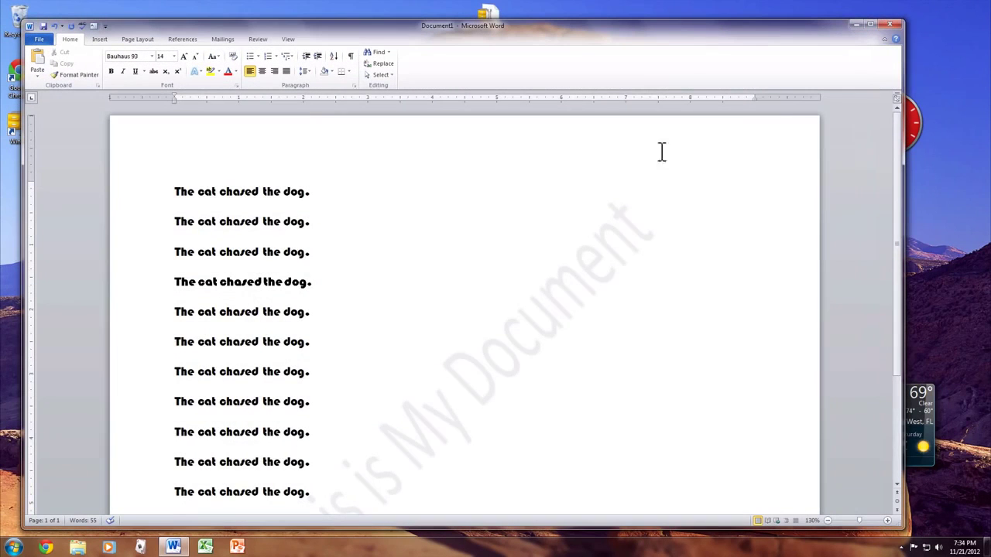
click(891, 25)
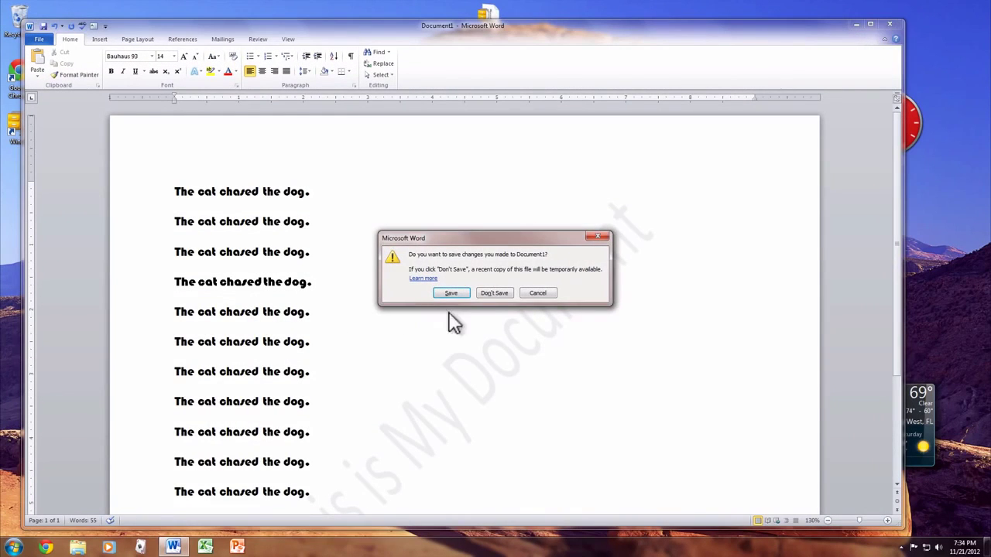
click(485, 294)
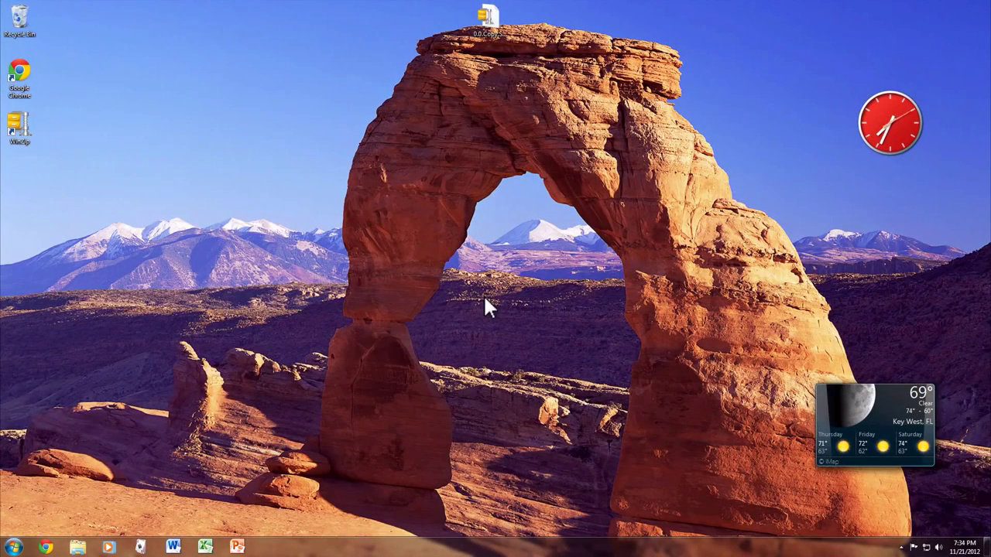
Step: Start Excel with a blank workbook and view the Insert, then Formulas, ribbon commands
click(204, 548)
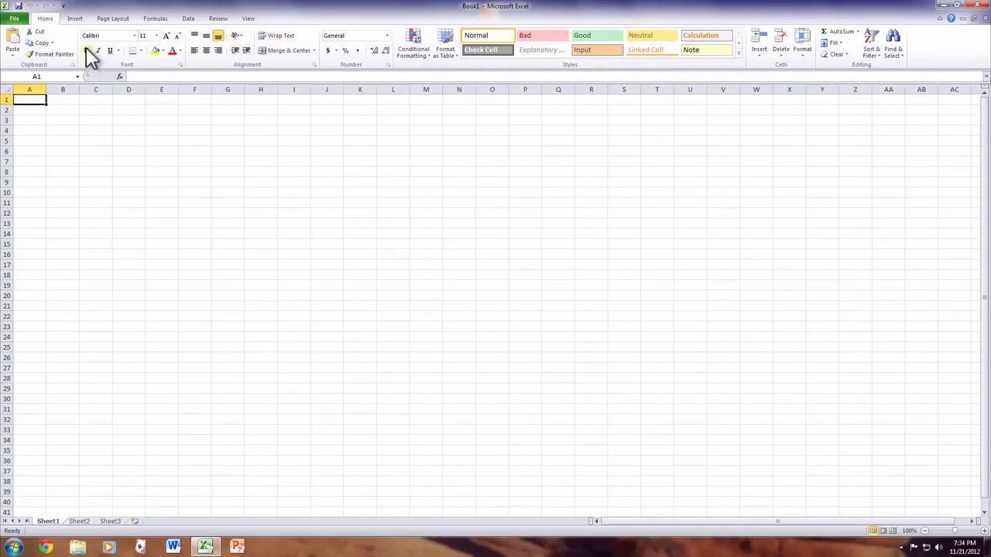
click(75, 19)
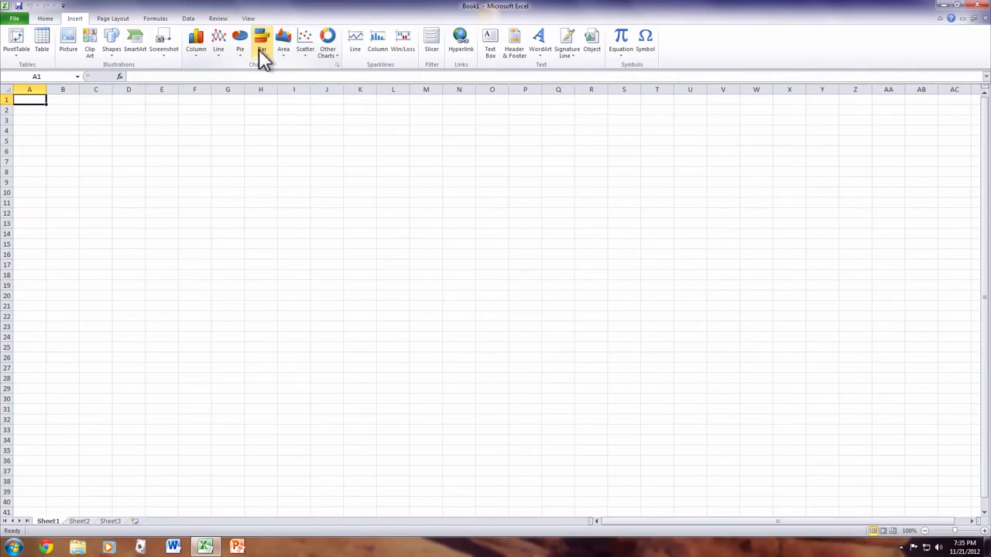
click(155, 19)
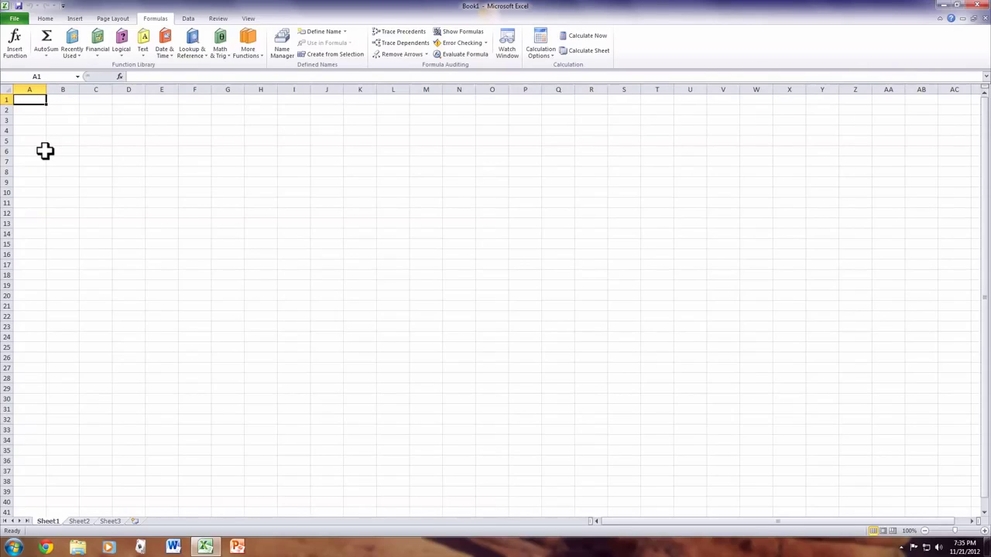
Step: Enter 42, 452, 626 and 884 into cells A1 through A4
text(42)
key(Return)
text(452)
key(Return)
text(62)
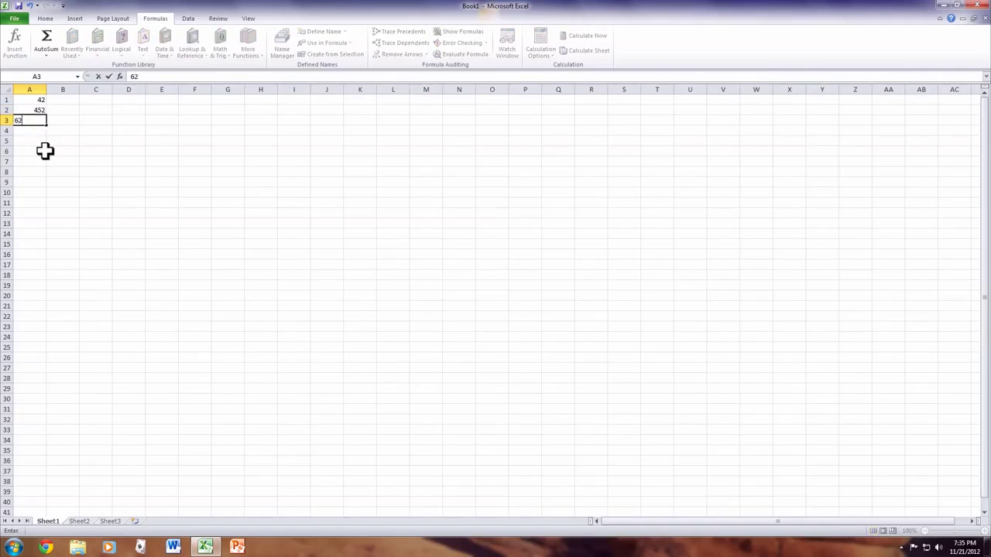
text(6)
key(Return)
text(884)
key(Return)
Step: Put =SUM(A1:A5) in A6 via Recently Used functions, totalling 2006
click(45, 151)
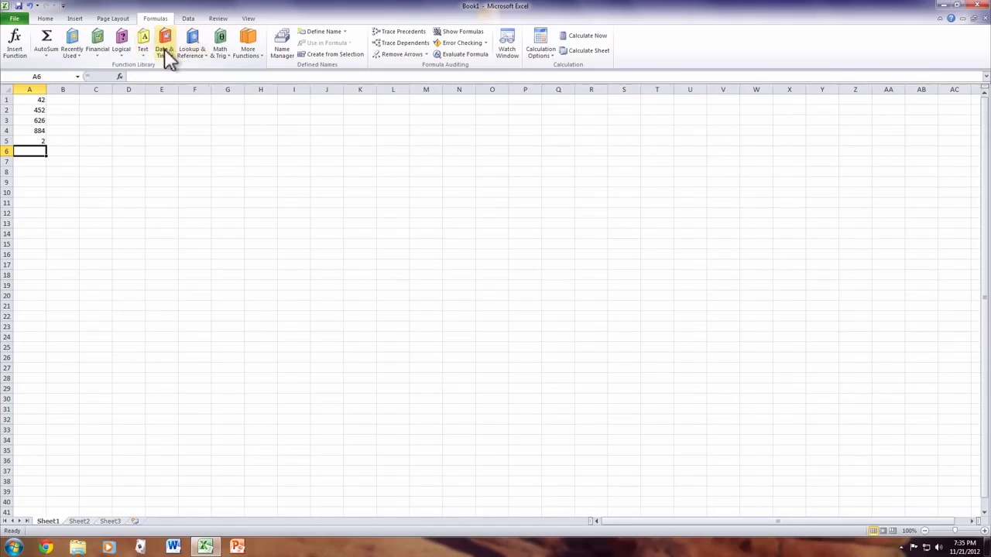
click(77, 51)
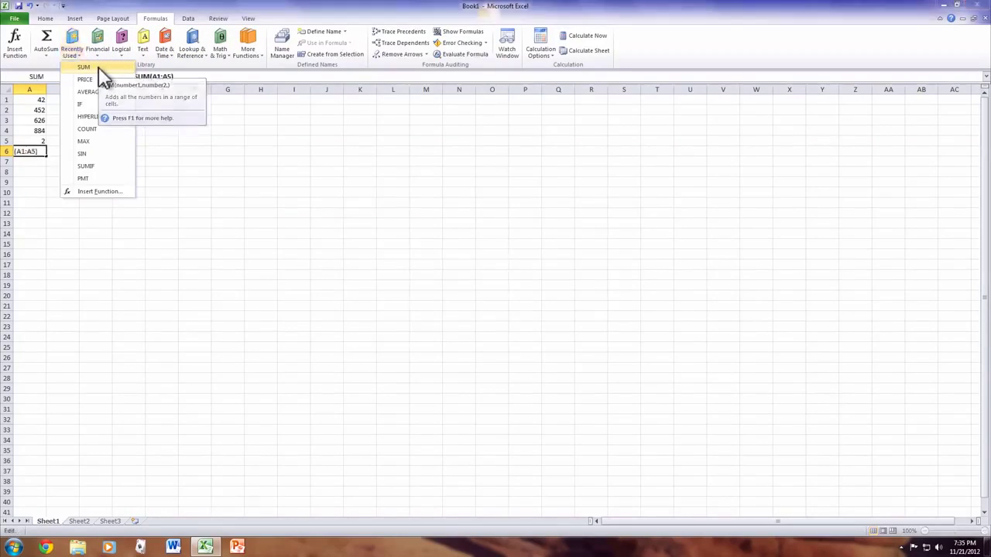
click(98, 66)
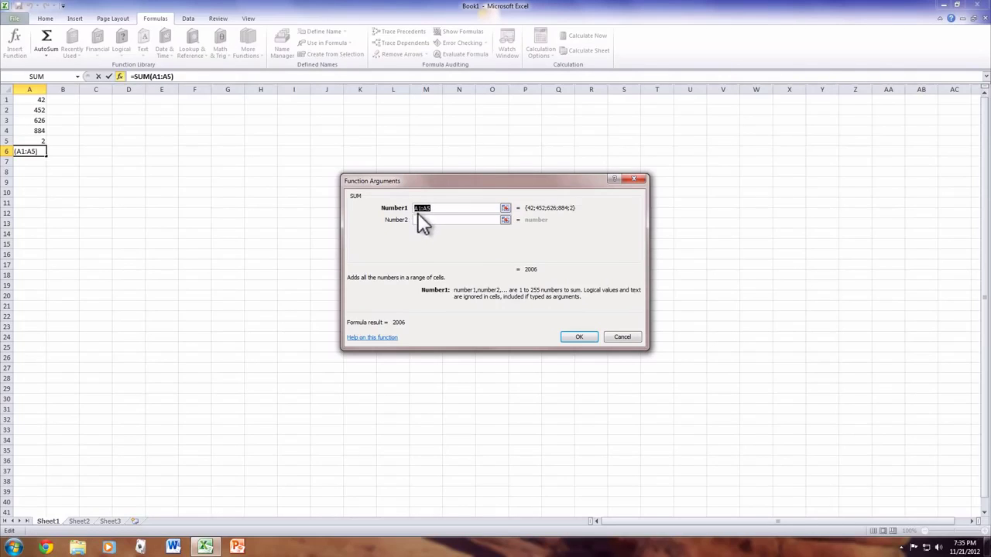
click(577, 338)
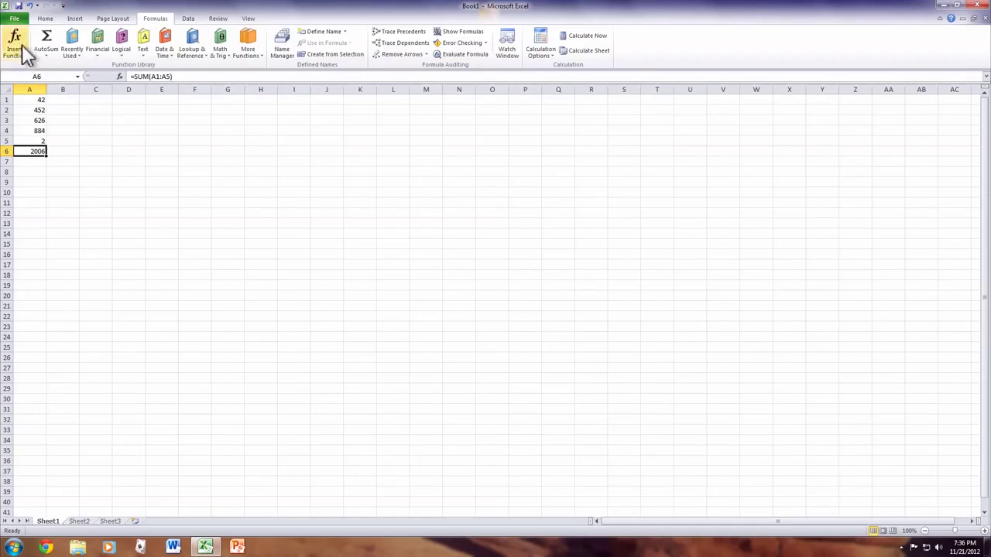
Step: Browse File > New to Invoices › Bids and quotes and preview the Sales quote (Garamond Gray design) template
click(14, 18)
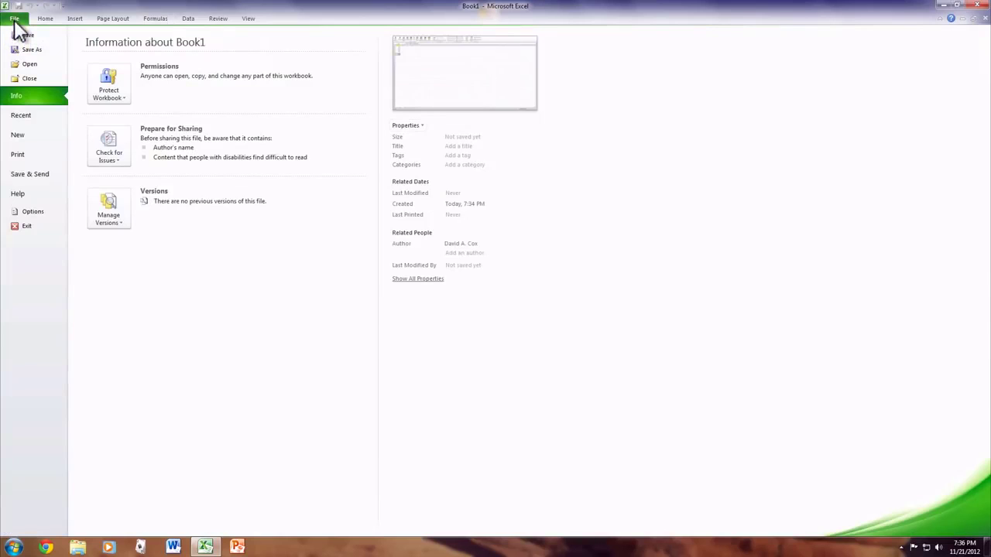
click(36, 131)
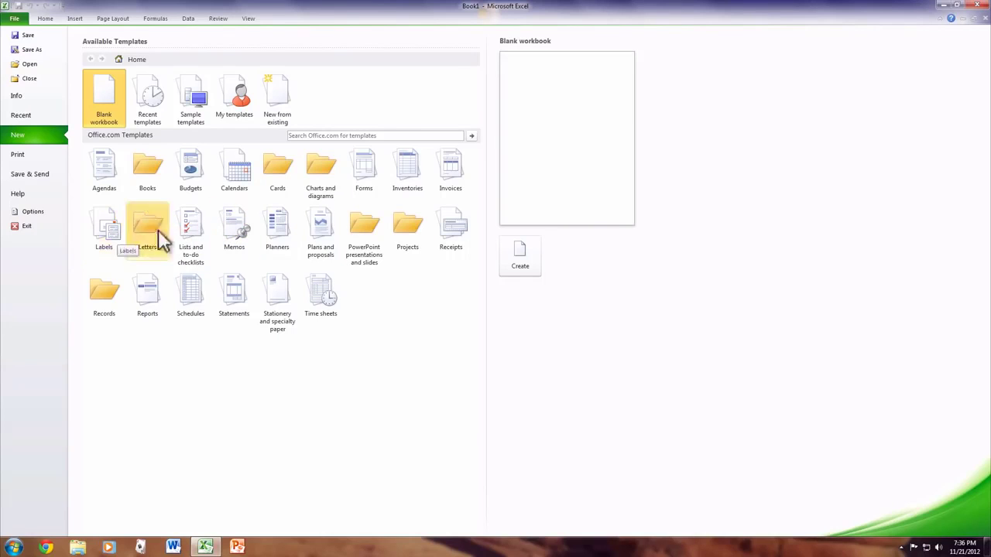
click(448, 174)
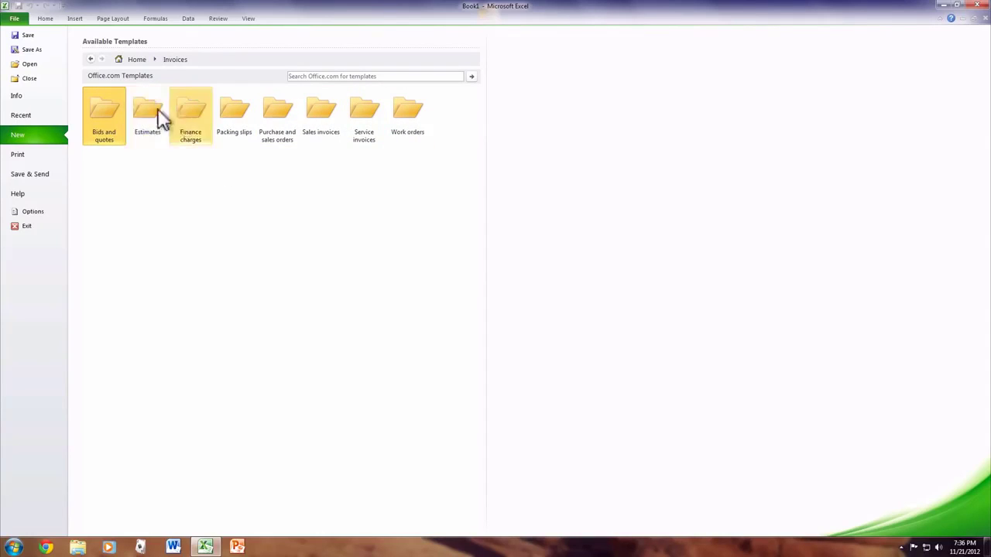
click(95, 111)
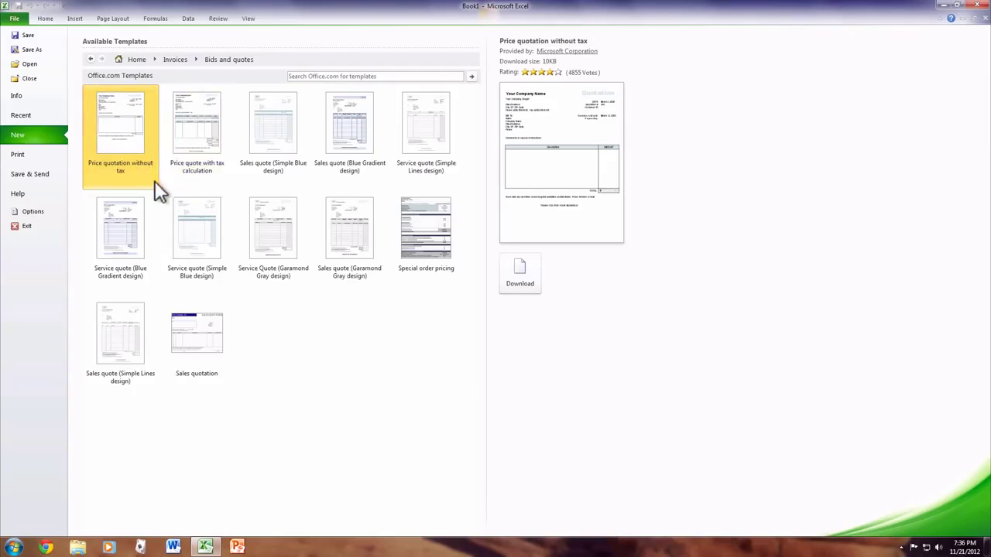
click(333, 210)
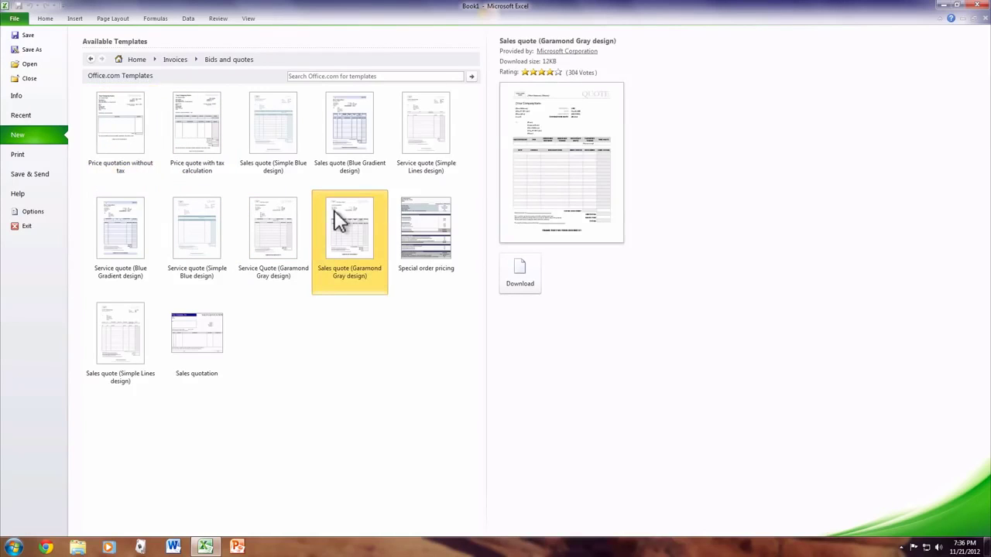
Step: Create a workbook from the Service quote (Simple Lines design) template
double_click(424, 123)
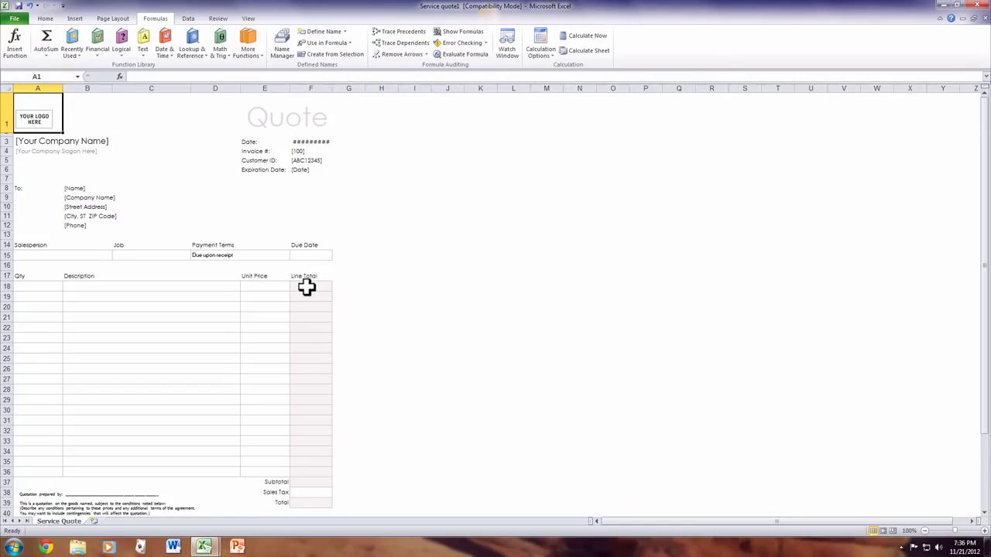
scroll(307, 287, down, 1)
scroll(307, 288, up, 1)
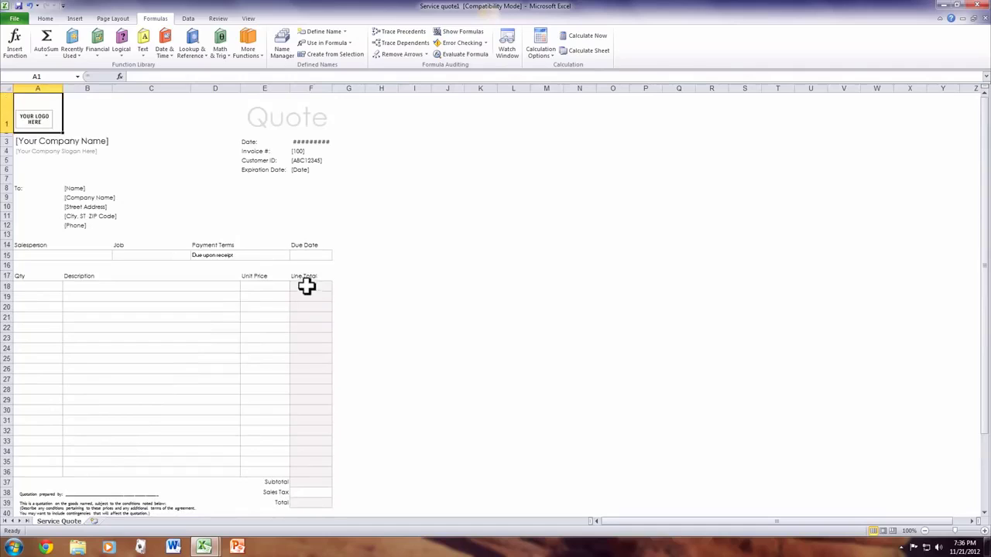
Step: Select the logo placeholder, then description cell B19, then bring up the View options
click(35, 116)
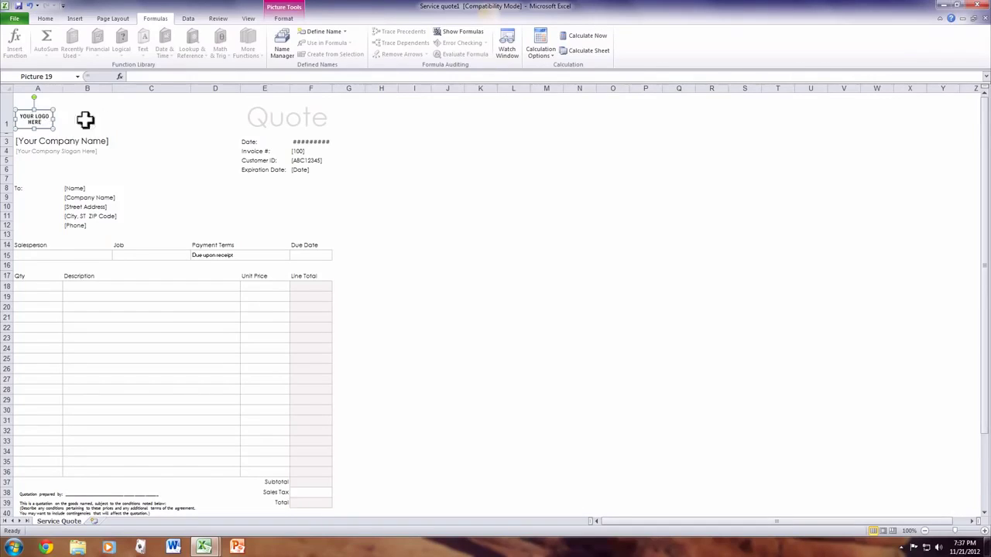
click(109, 302)
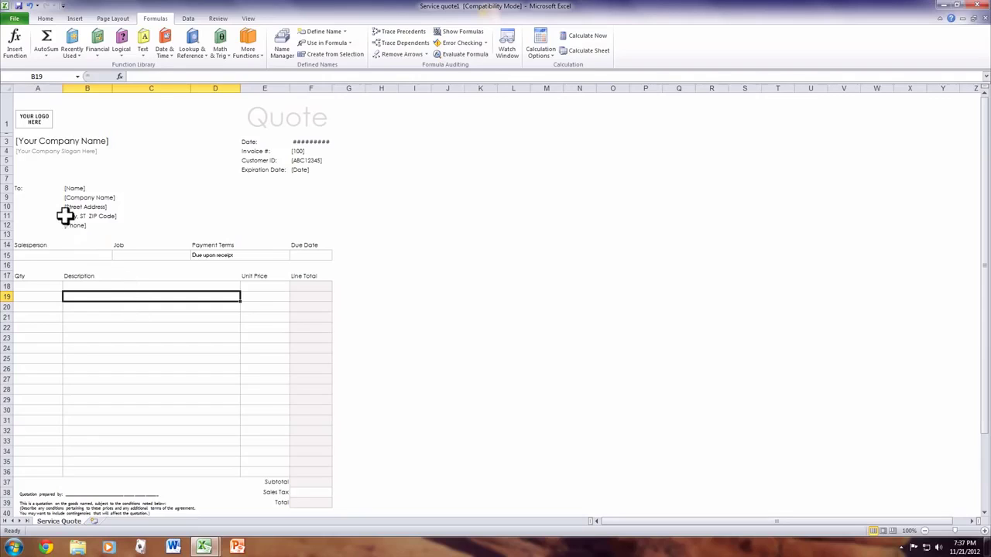
click(248, 20)
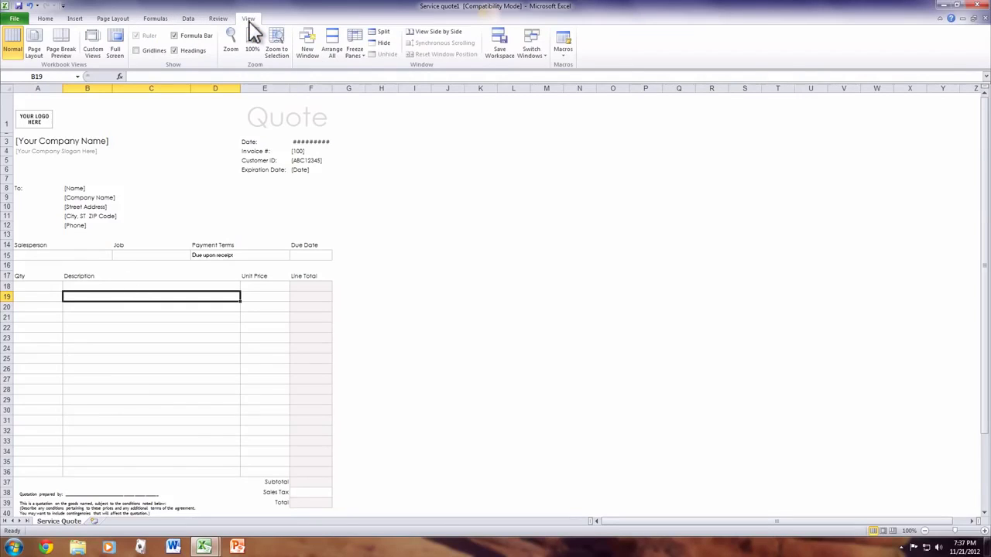
Step: Create a workbook from the Budgets › Business budgets › Expense budget spreadsheet template
click(22, 19)
click(23, 136)
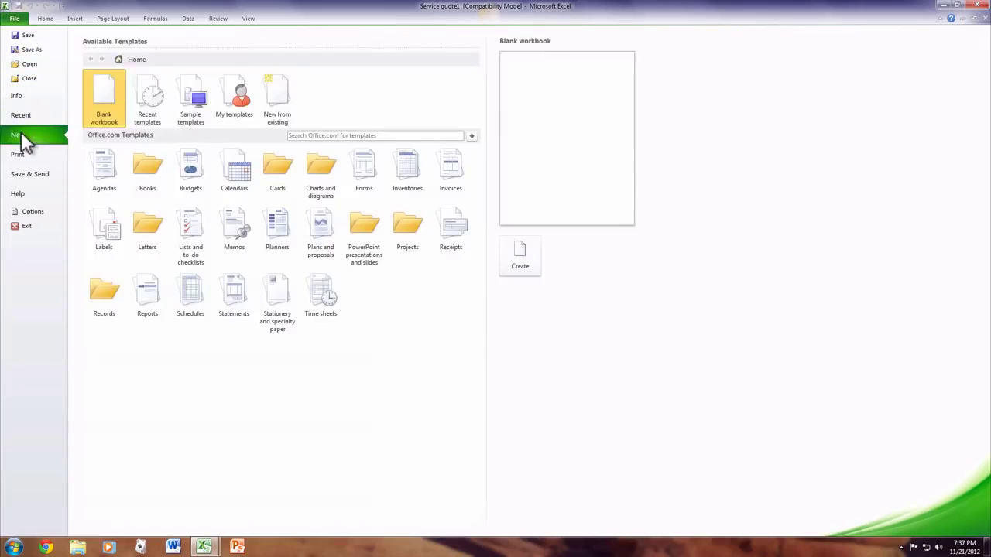
click(194, 162)
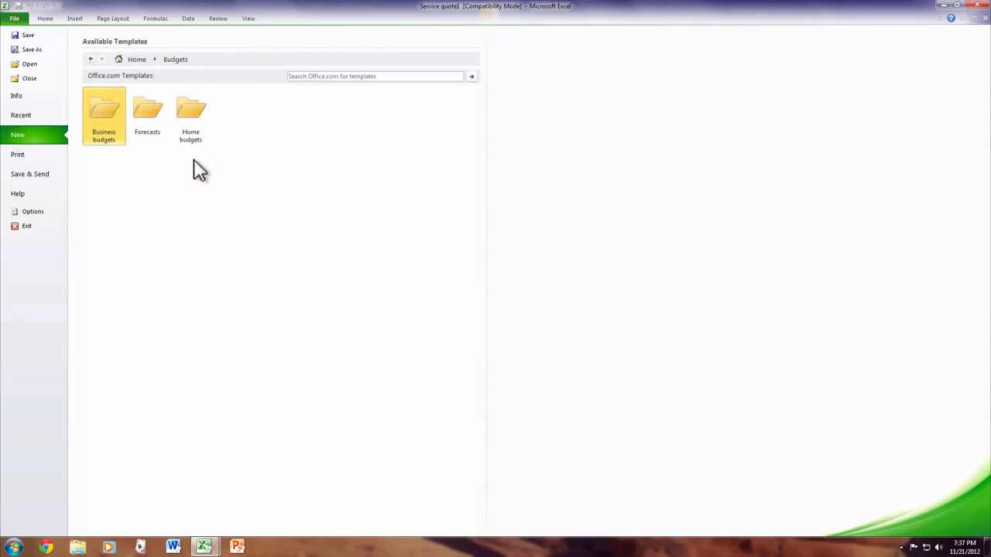
click(108, 116)
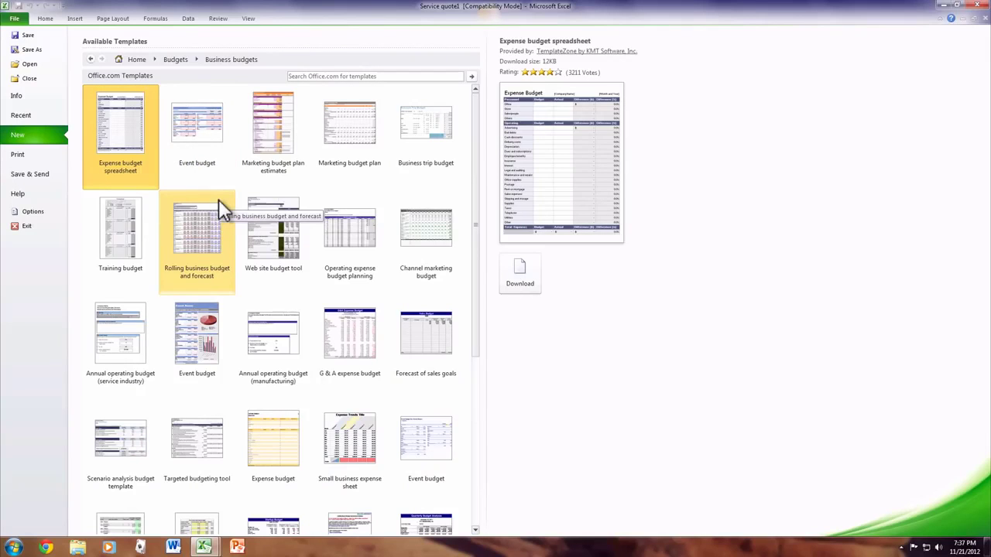
double_click(115, 131)
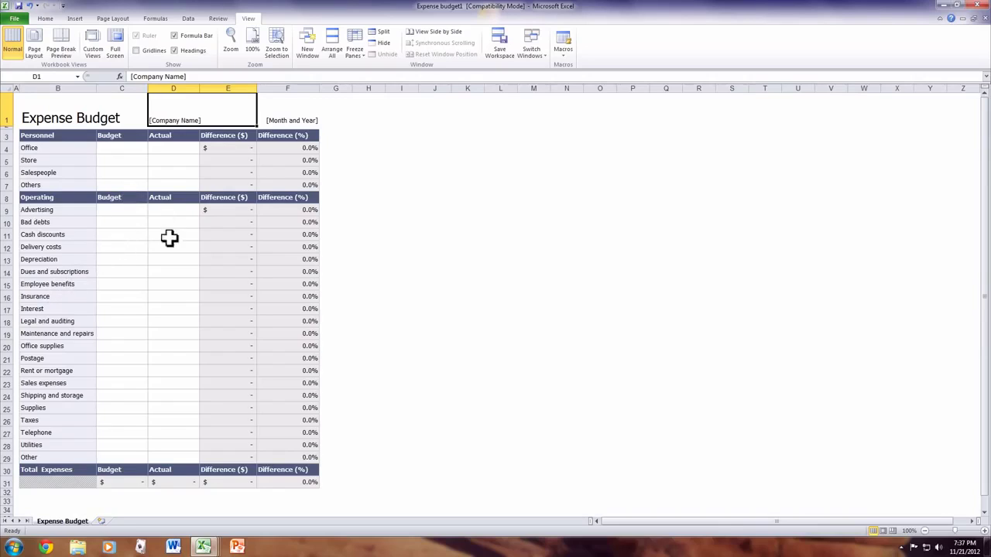
Step: Enter 50 as the Advertising budget in C9 and 30 as the actual in D9
click(131, 212)
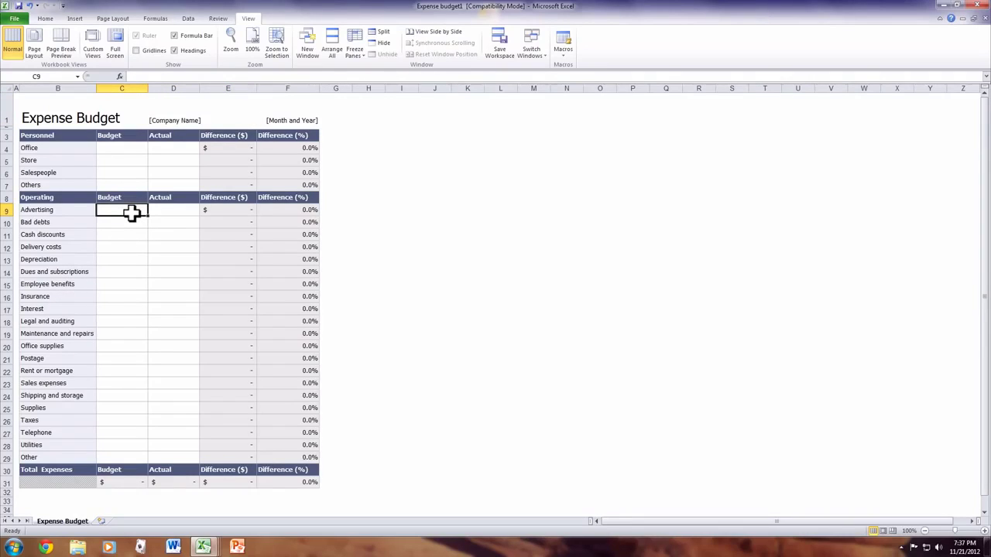
text(50)
key(Tab)
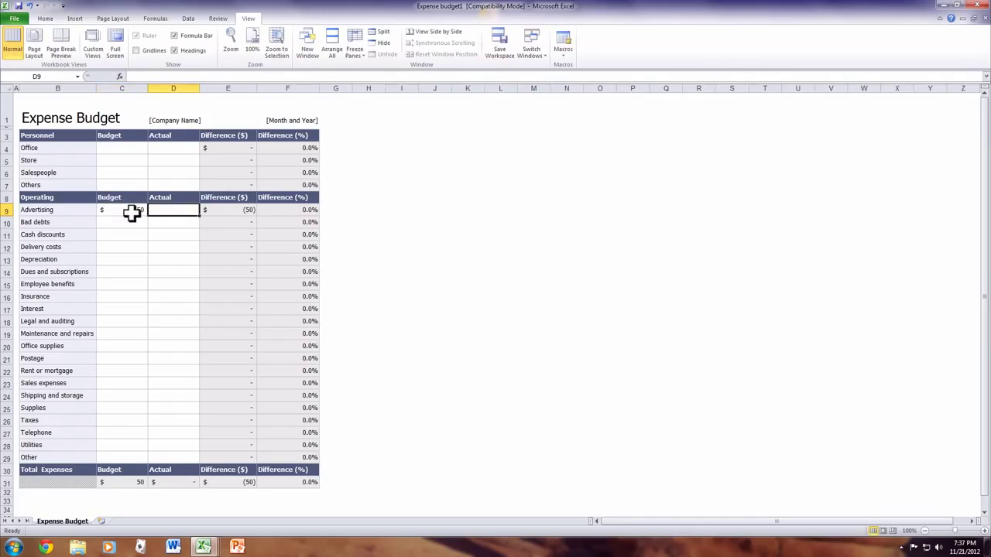
text(30)
key(Tab)
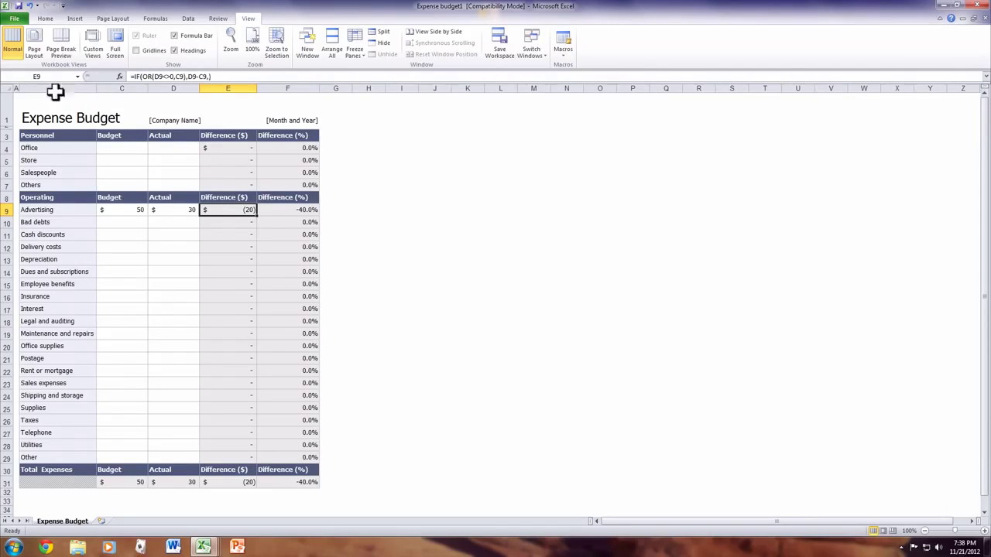
Step: Close Expense budget1, Service quote1 and Book1 without saving, quit Excel, and launch PowerPoint
double_click(5, 8)
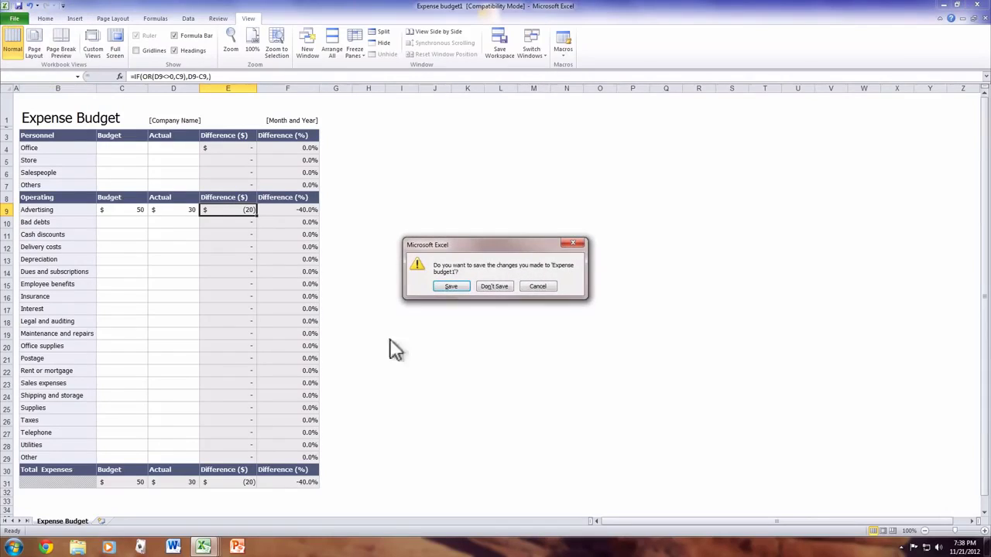
click(496, 286)
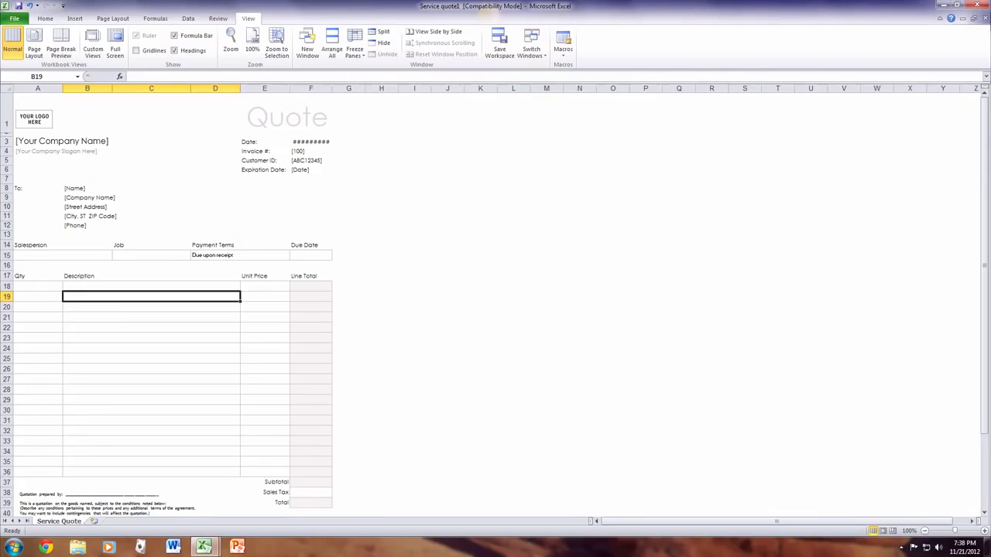
click(977, 6)
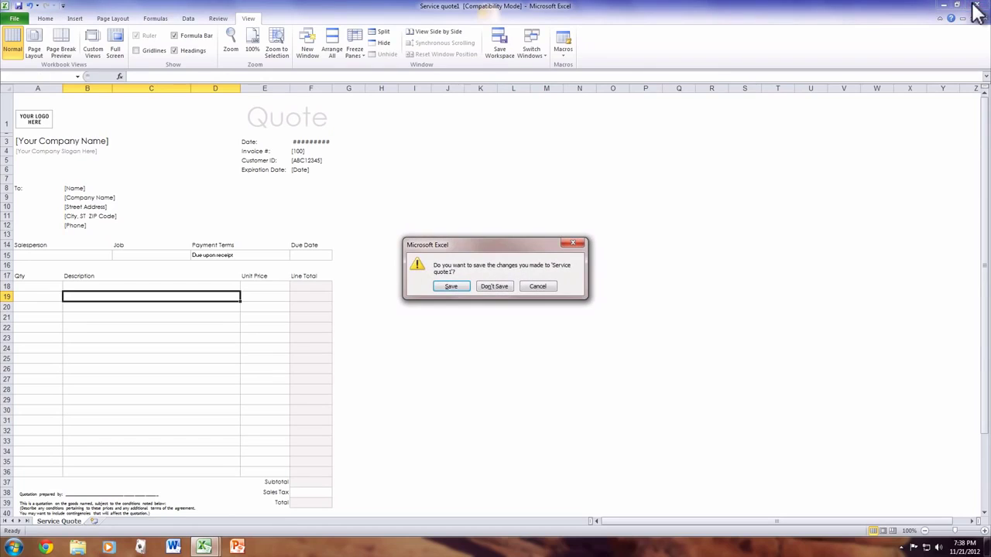
click(501, 286)
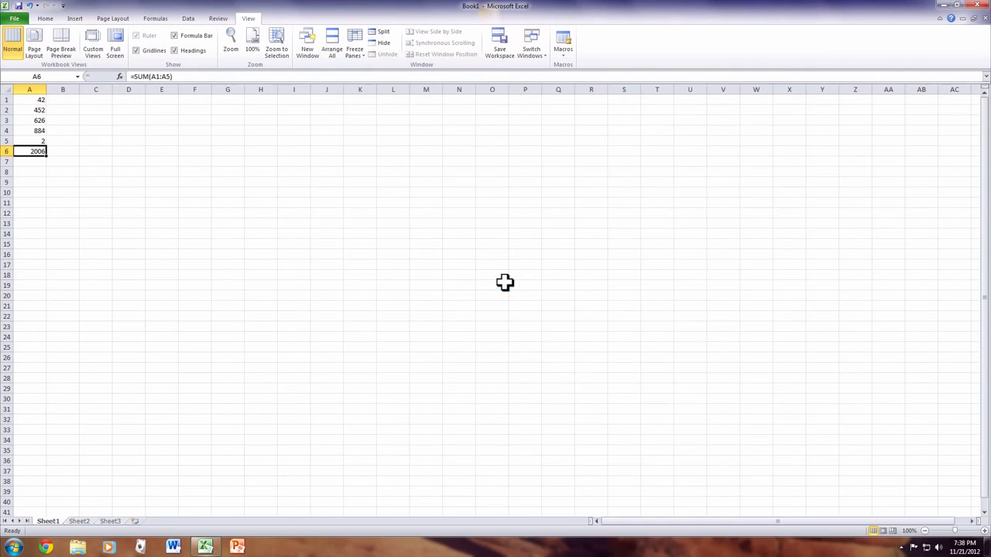
click(978, 7)
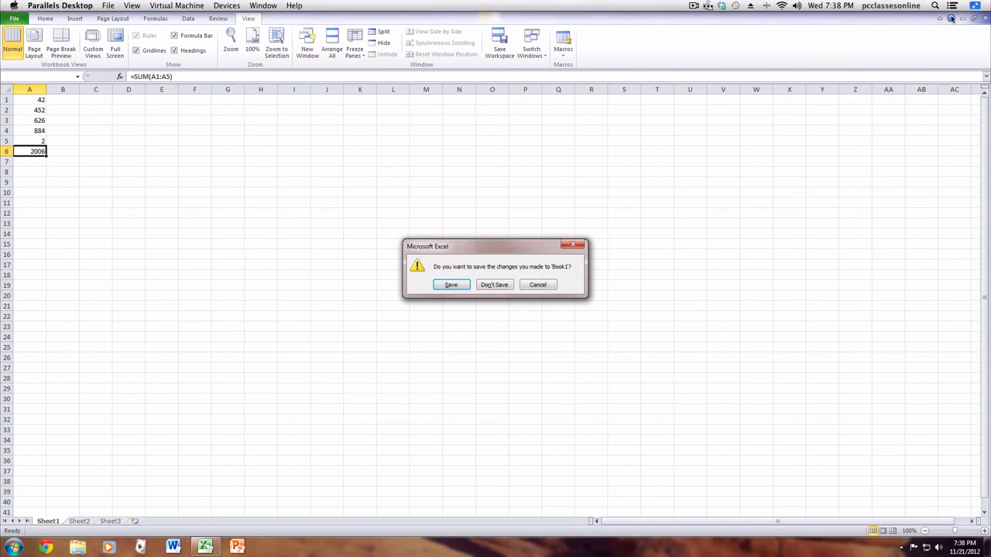
click(497, 285)
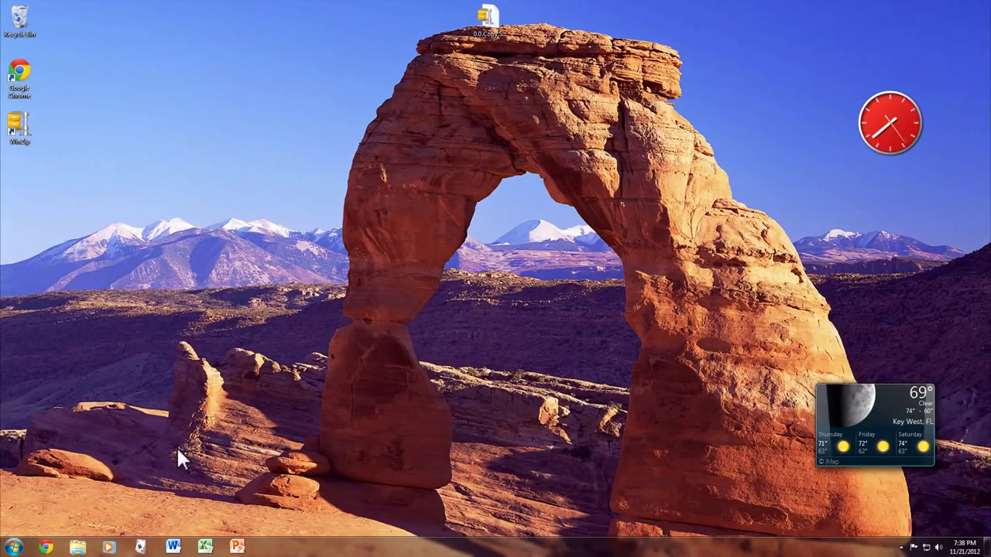
click(247, 550)
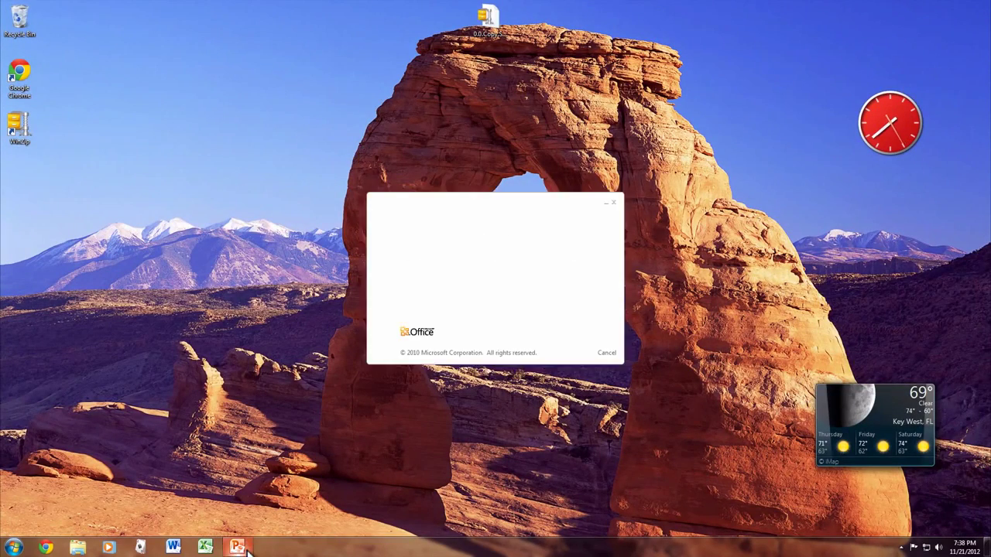